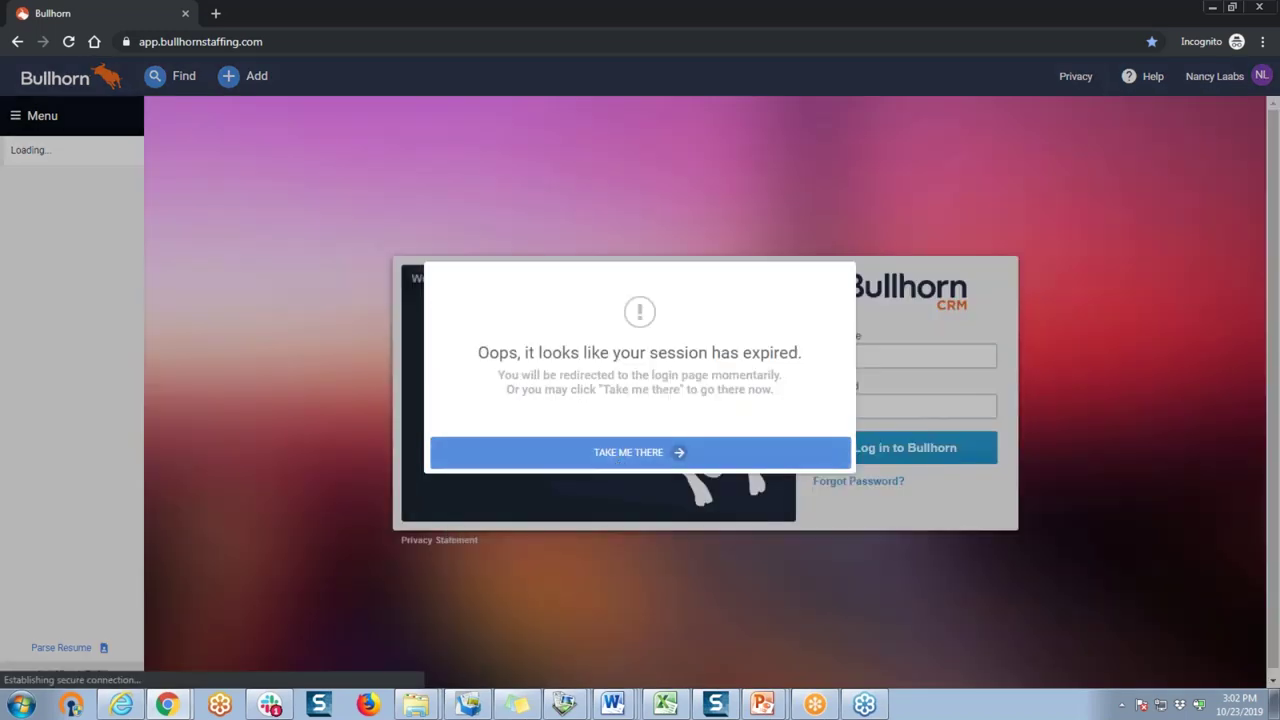
- Go to the login page from the expired-session notice, enter the account password and log in again
{"action": "left_click", "coordinate": [618, 455]}
{"action": "type", "text": "************"}
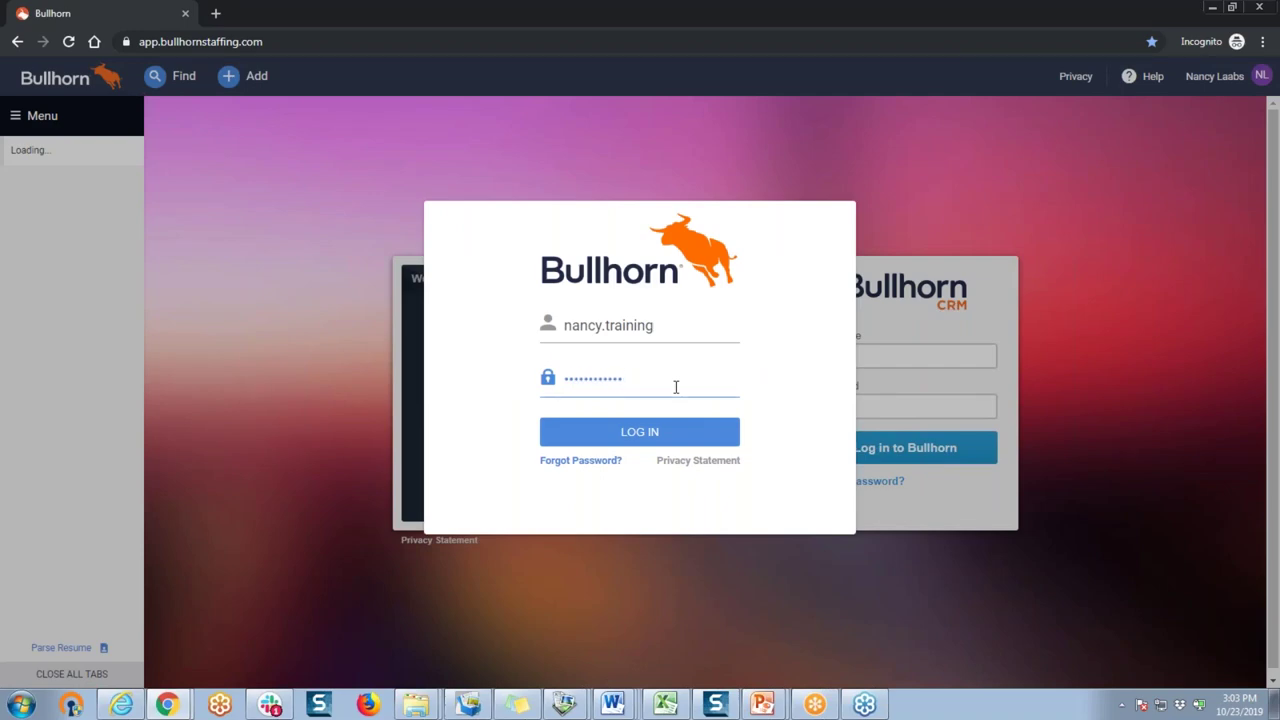
{"action": "key", "text": "Return"}
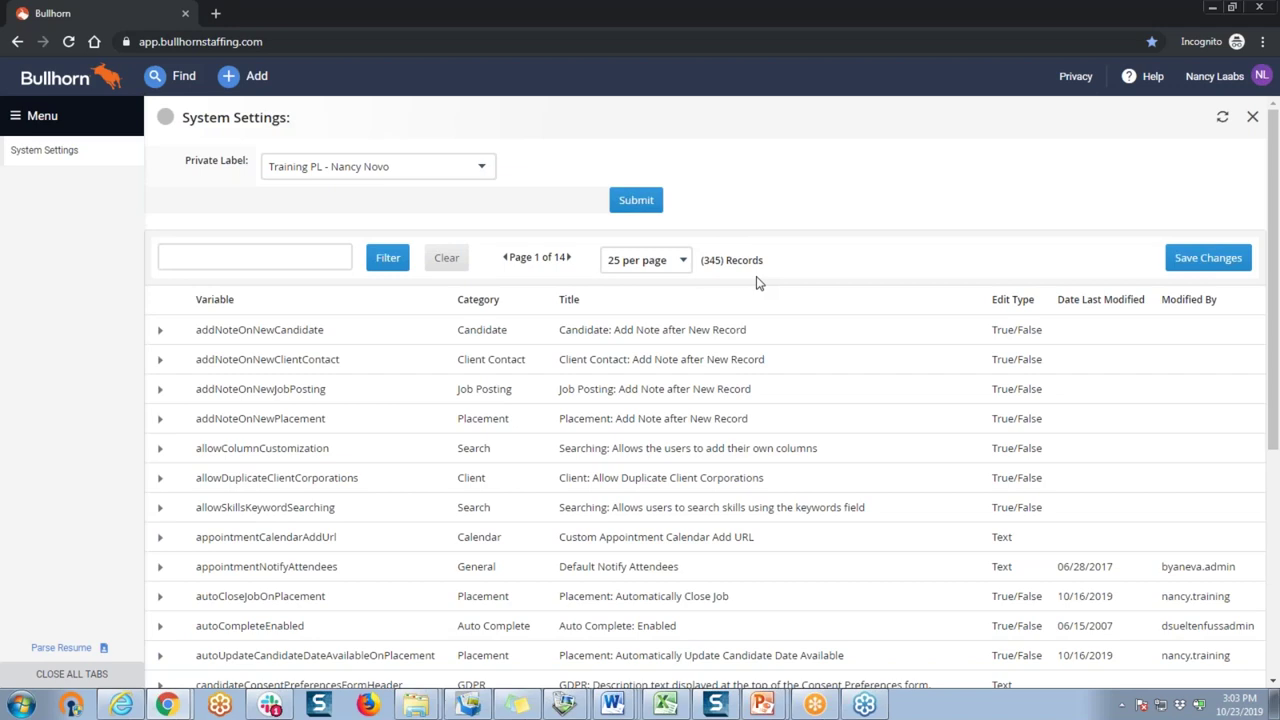
- Filter the system settings list by "auto"
{"action": "left_click", "coordinate": [306, 256]}
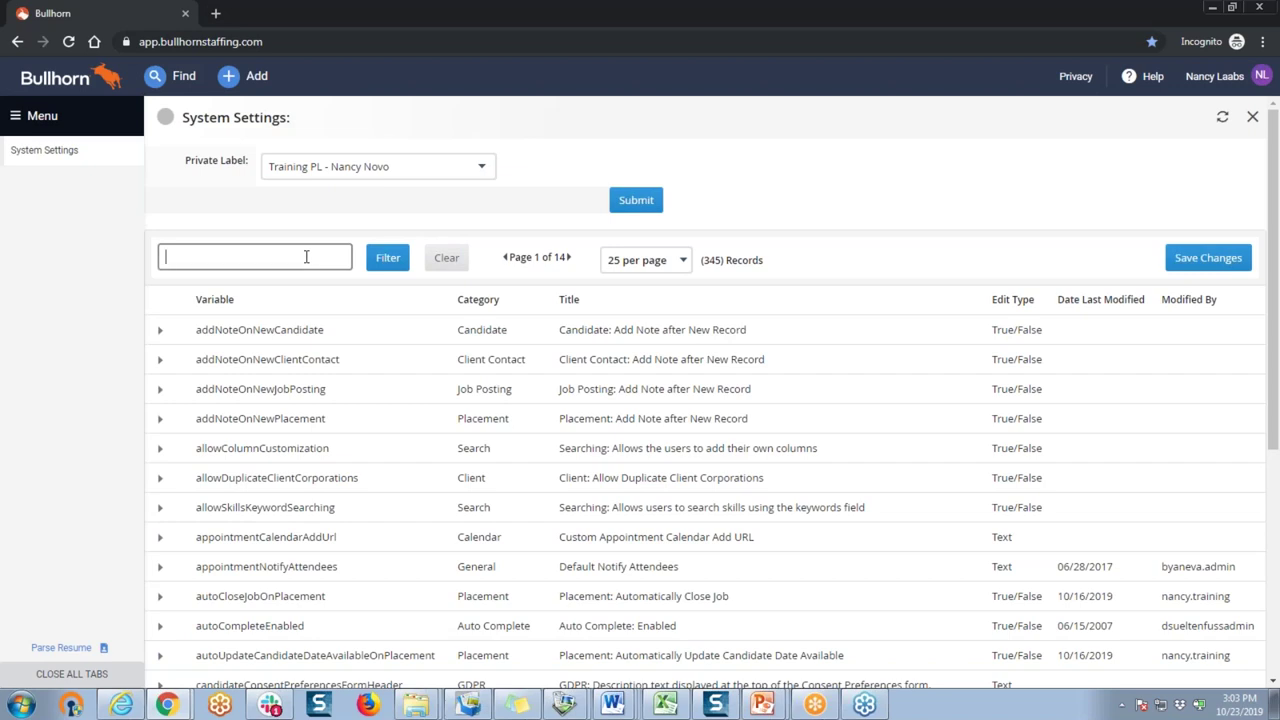
{"action": "type", "text": "auto"}
{"action": "left_click", "coordinate": [386, 258]}
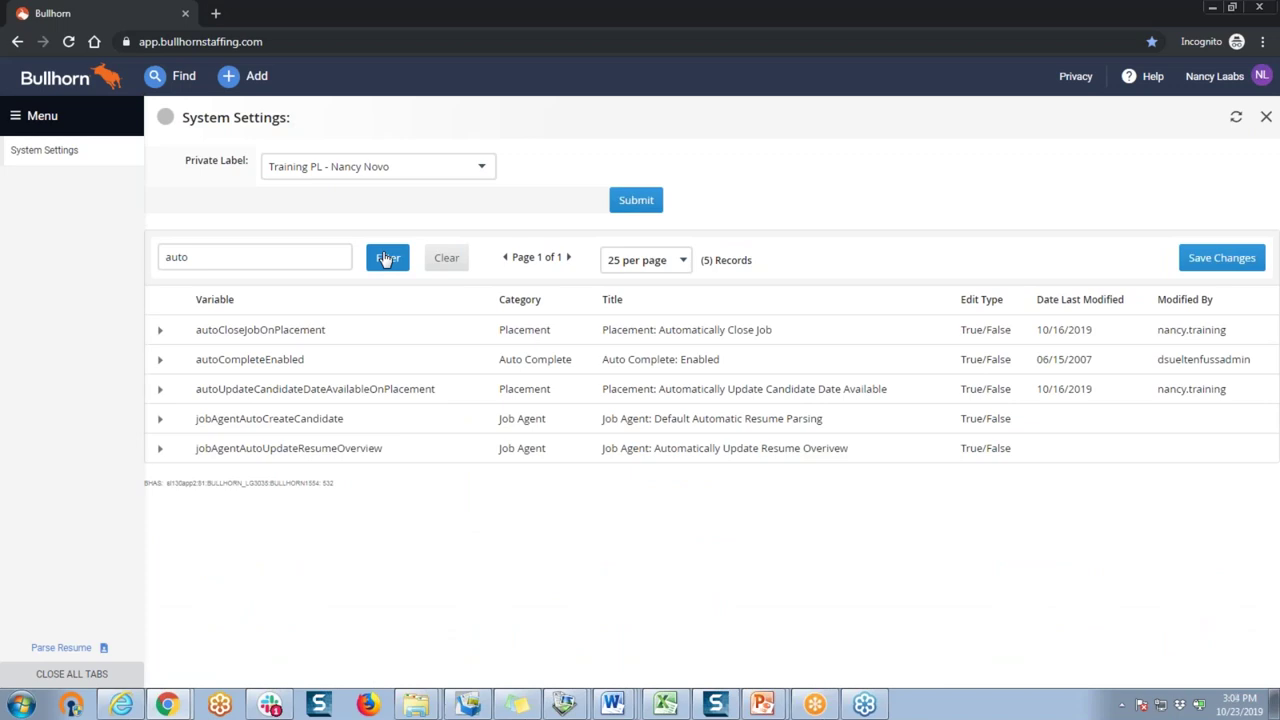
{"action": "left_click", "coordinate": [387, 258]}
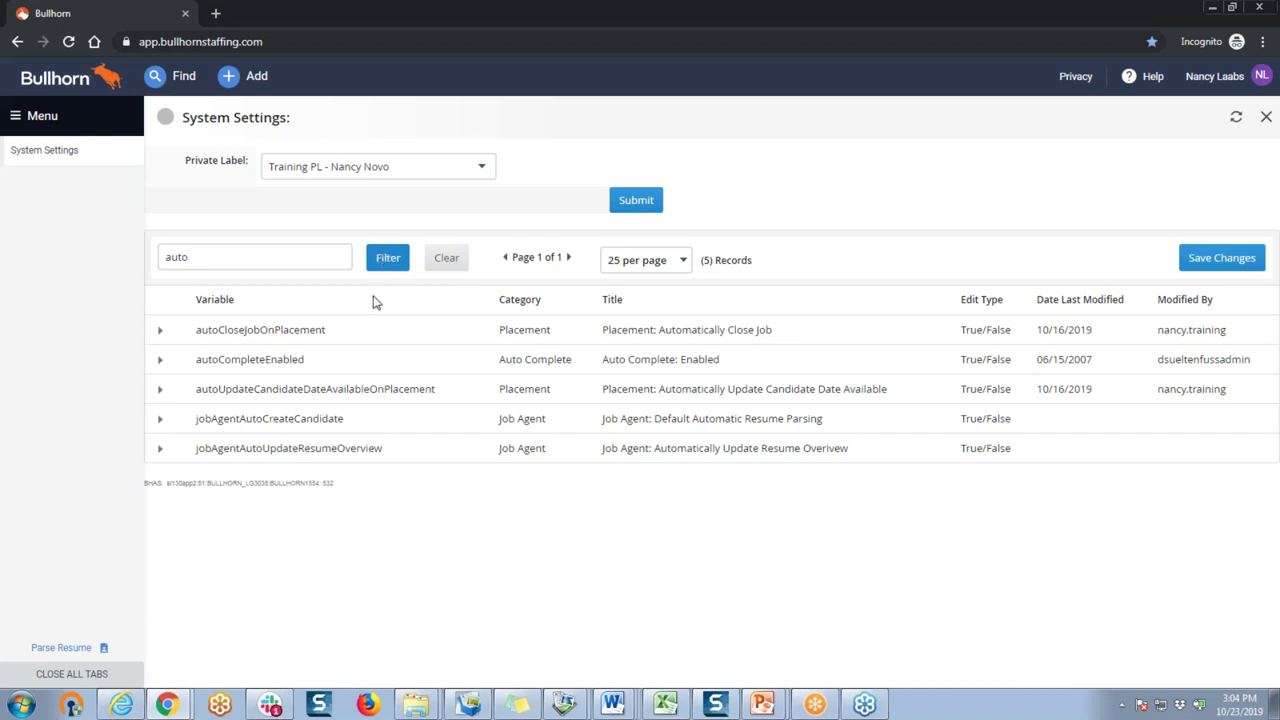
- Set the autoUpdateCandidateDateAvailableOnPlacement setting to TRUE, save the change and collapse its details
{"action": "left_click", "coordinate": [161, 394]}
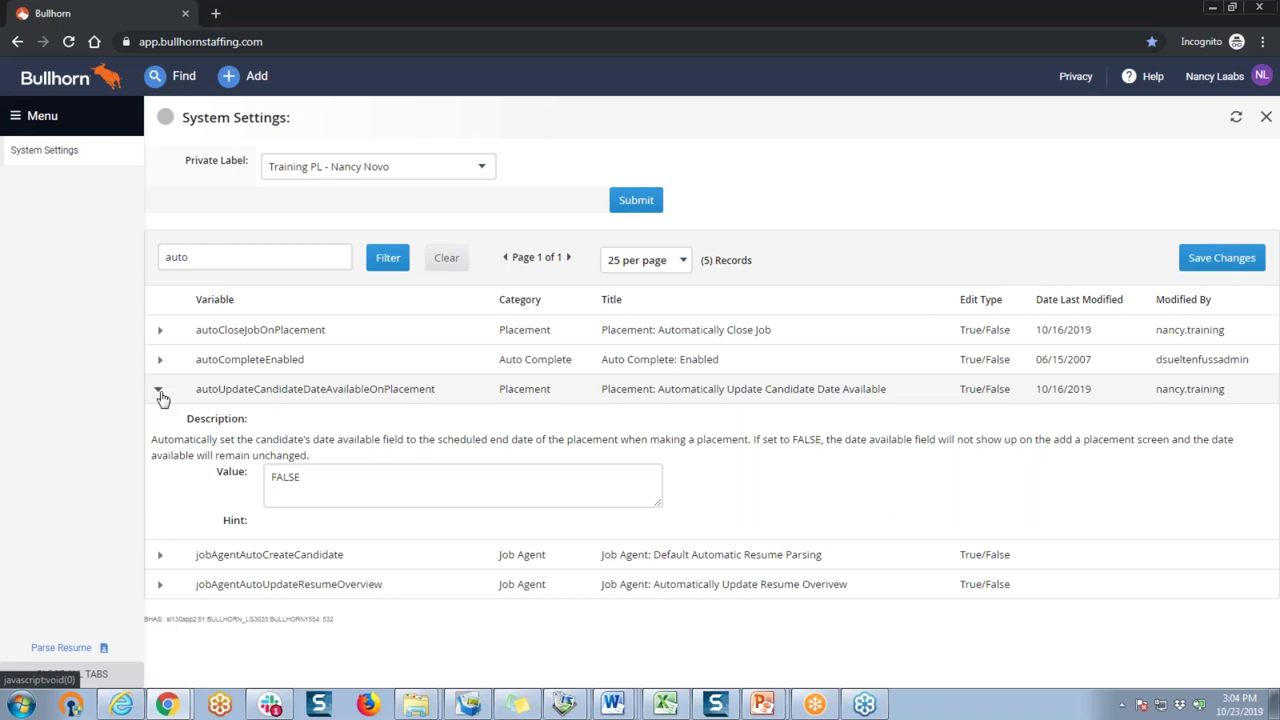
{"action": "left_click", "coordinate": [300, 477]}
{"action": "left_click_drag", "start_coordinate": [300, 477], "coordinate": [272, 469]}
{"action": "type", "text": "TRUE"}
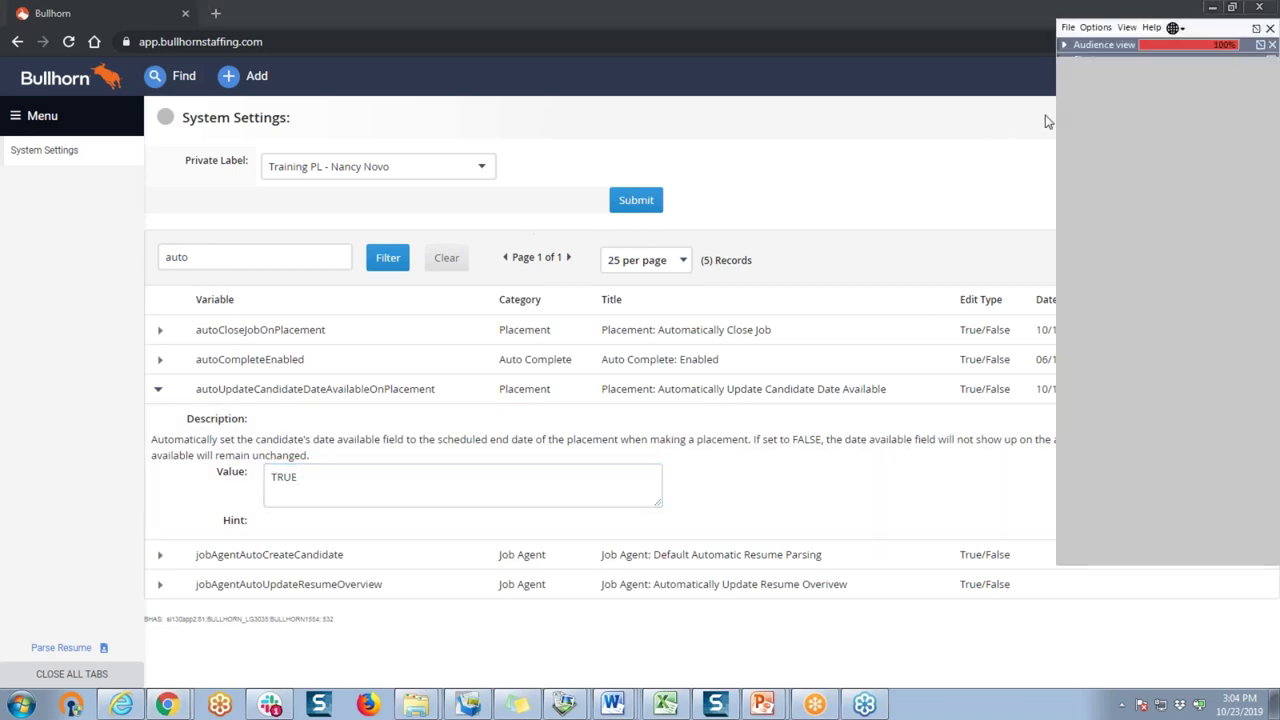
{"action": "left_click", "coordinate": [1200, 259]}
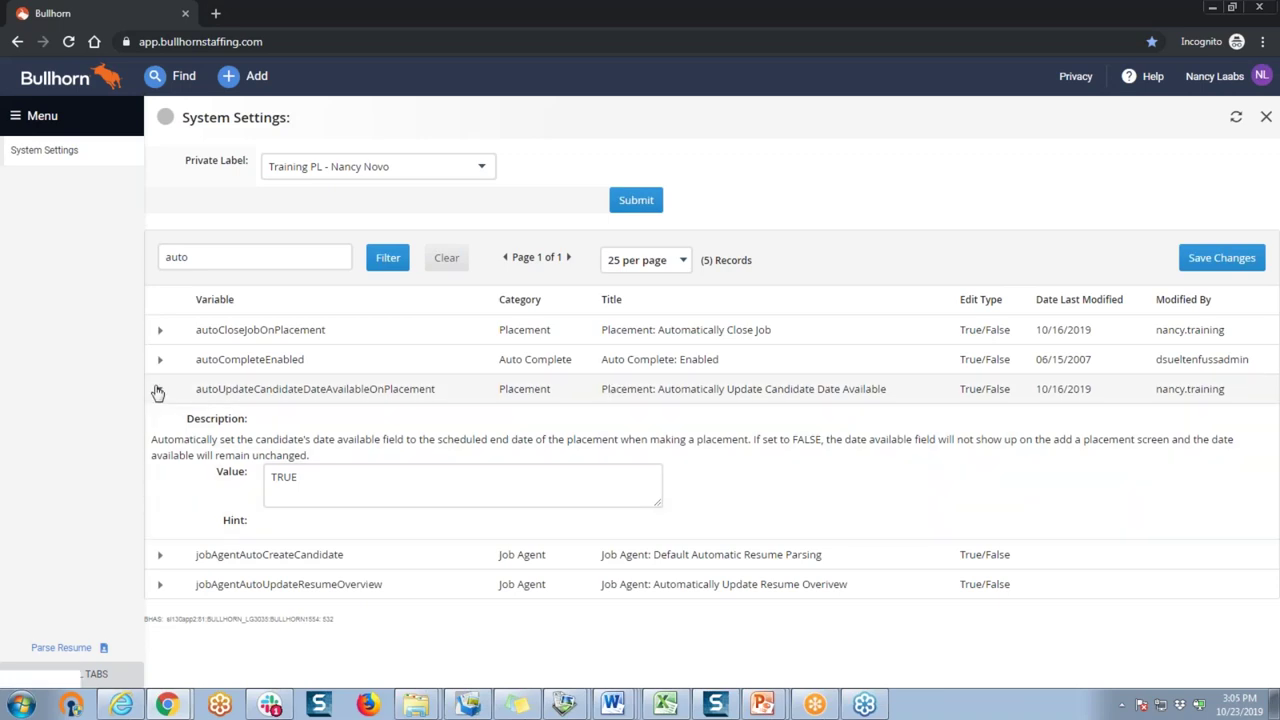
{"action": "left_click", "coordinate": [157, 392]}
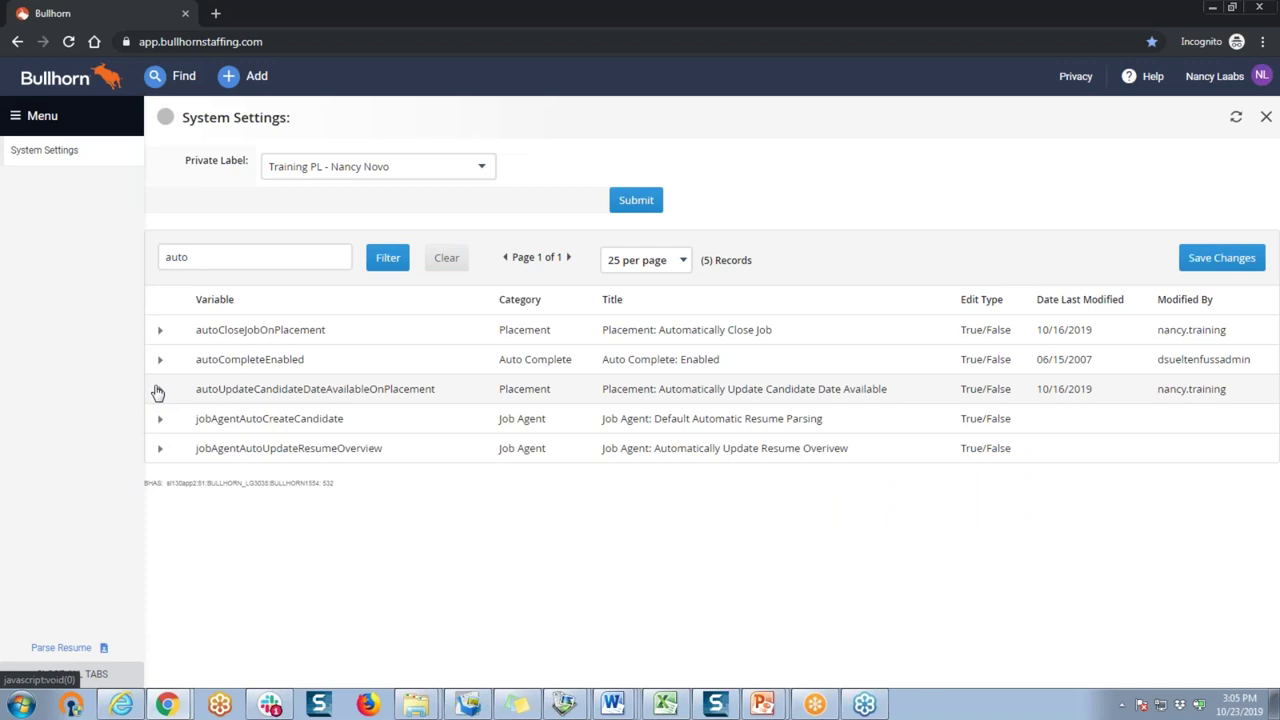
- Set the autoCloseJobOnPlacement setting to TRUE and save the change
{"action": "left_click", "coordinate": [159, 334]}
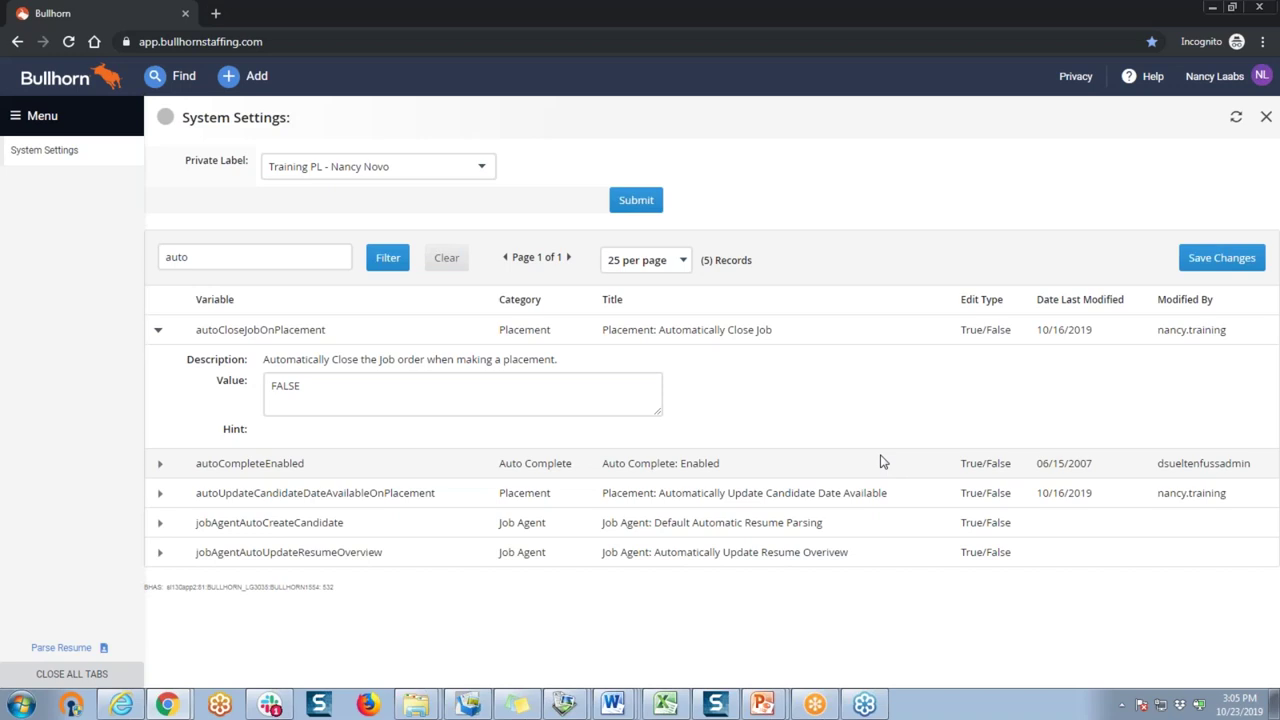
{"action": "left_click_drag", "start_coordinate": [422, 396], "coordinate": [252, 388]}
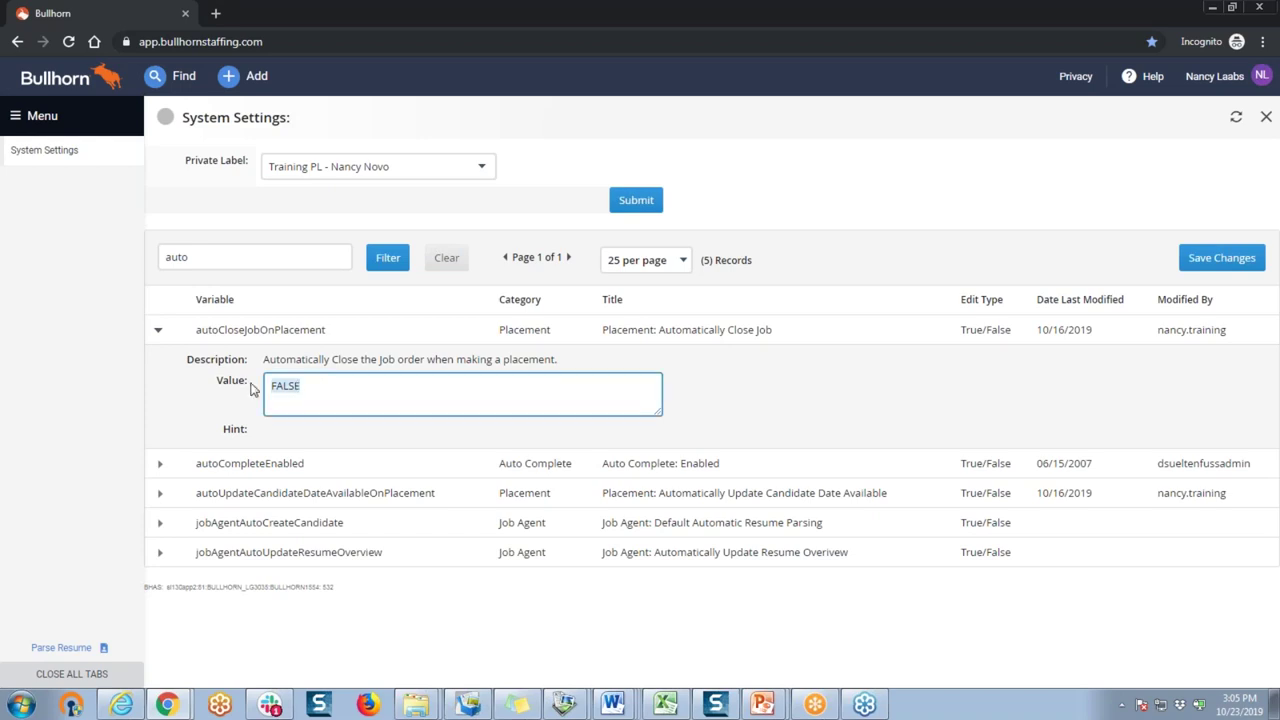
{"action": "type", "text": "TRUE"}
{"action": "left_click", "coordinate": [1186, 262]}
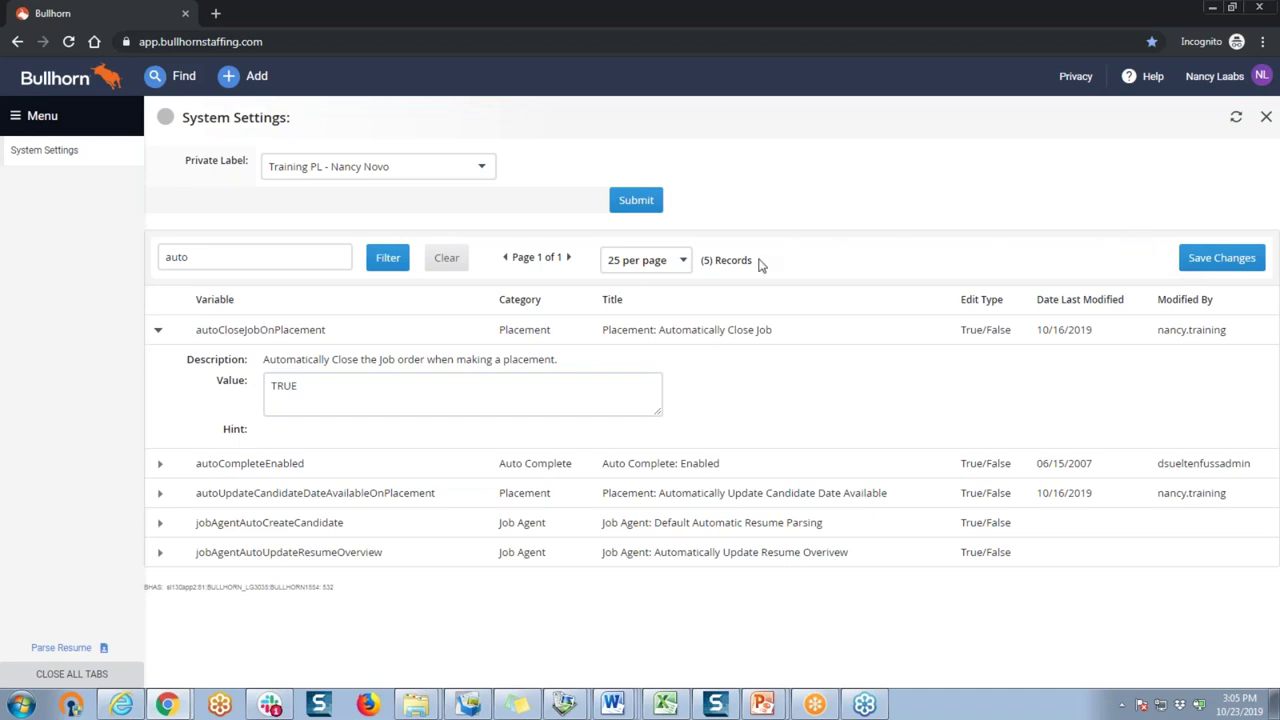
- Replace the settings filter with "candidate" and look through both pages of matching settings
{"action": "left_click", "coordinate": [445, 260]}
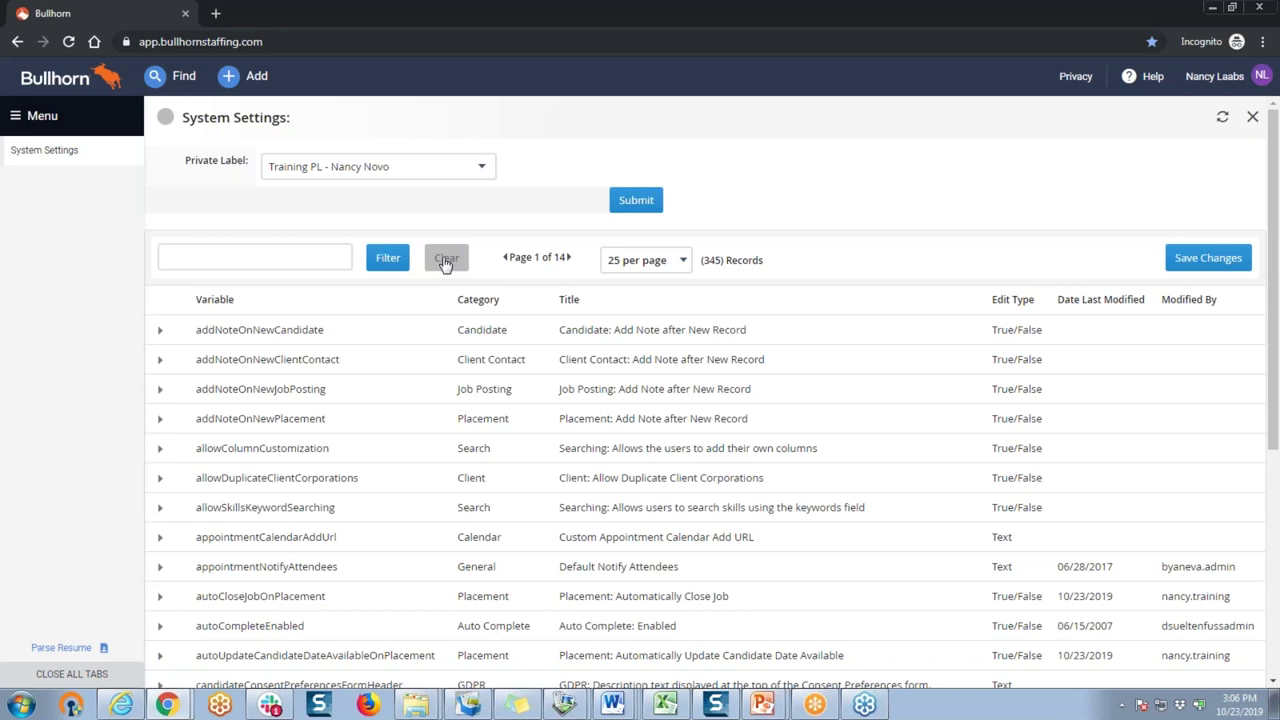
{"action": "left_click", "coordinate": [287, 262]}
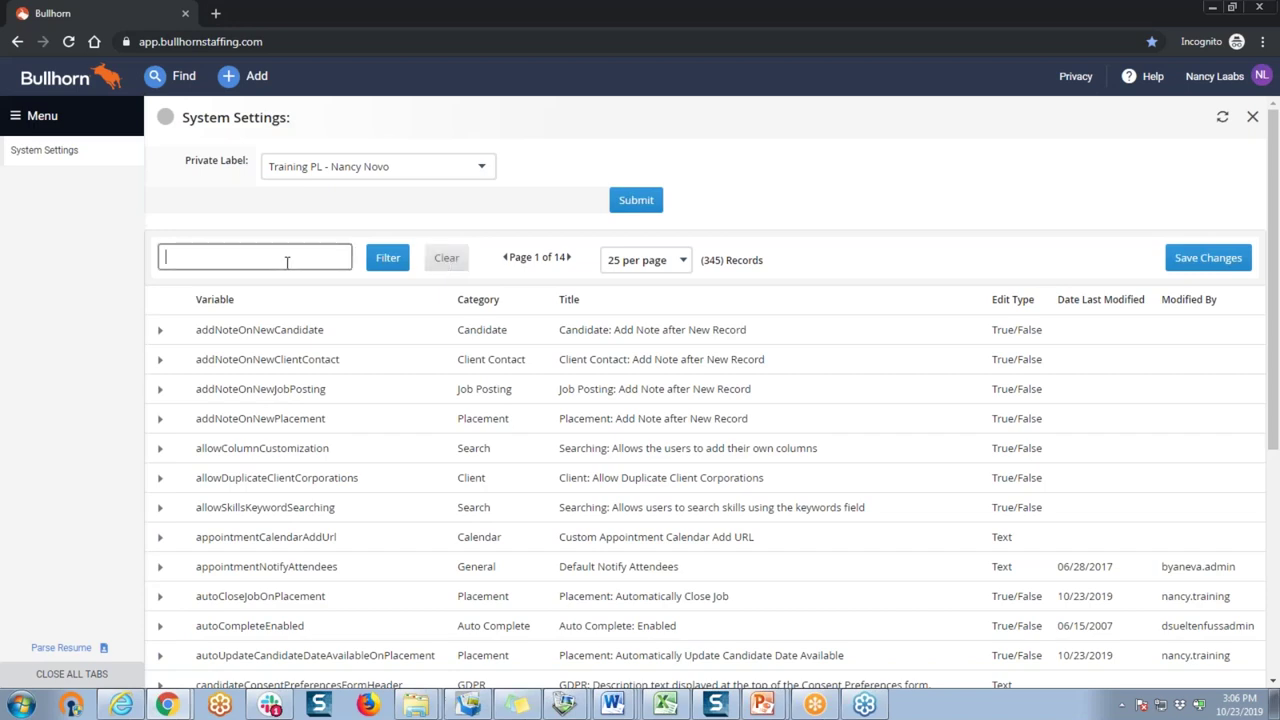
{"action": "type", "text": "candidate"}
{"action": "left_click", "coordinate": [389, 264]}
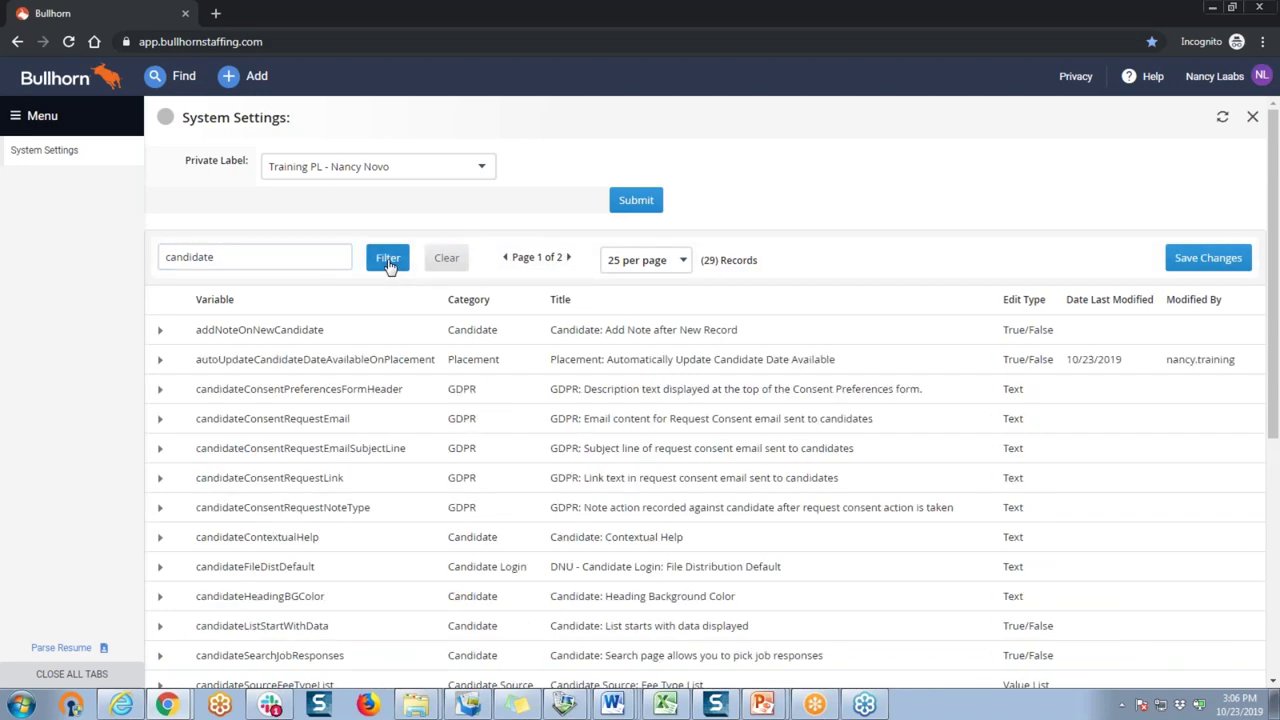
{"action": "scroll", "coordinate": [380, 349], "scroll_direction": "down", "scroll_amount": 4}
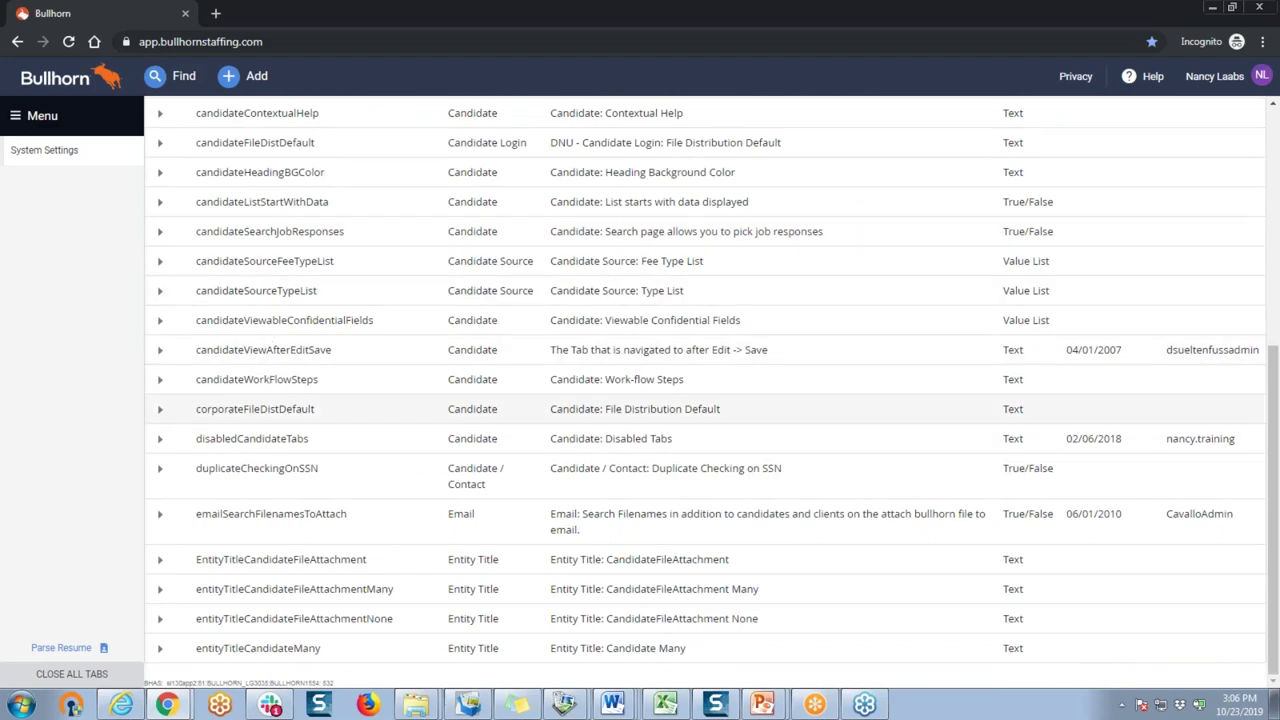
{"action": "scroll", "coordinate": [258, 412], "scroll_direction": "up", "scroll_amount": 2}
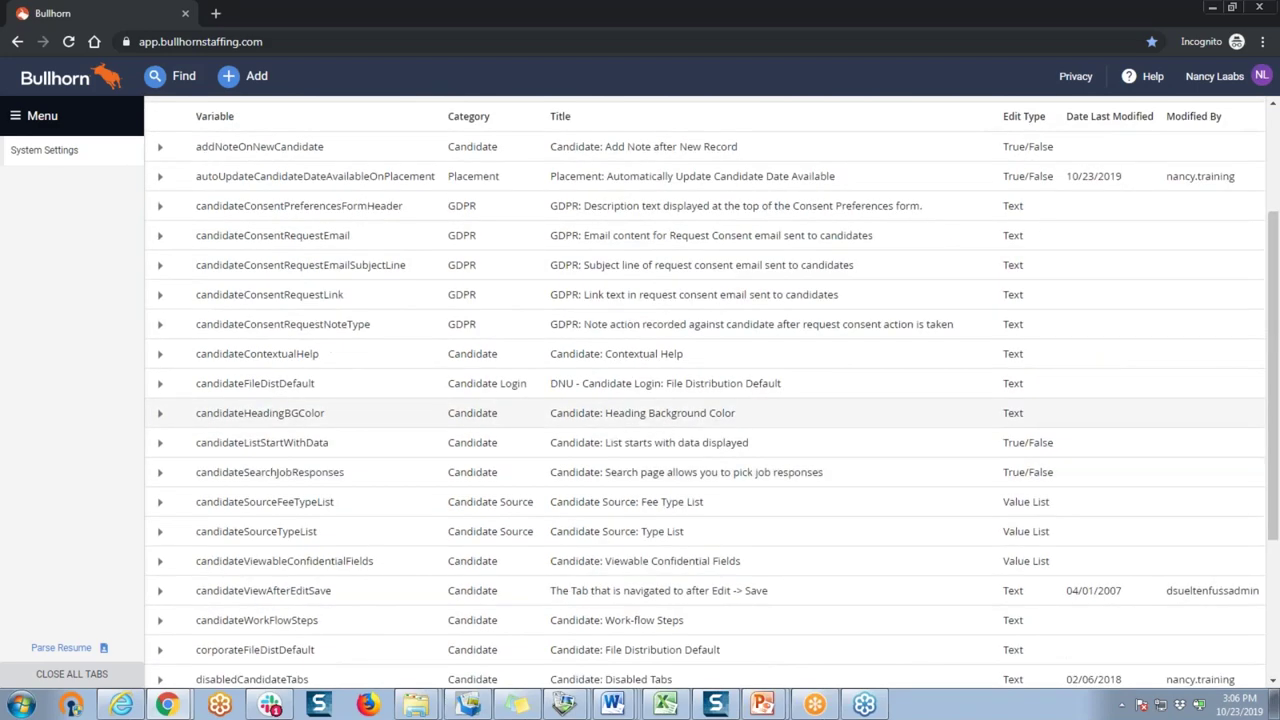
{"action": "scroll", "coordinate": [271, 403], "scroll_direction": "up", "scroll_amount": 2}
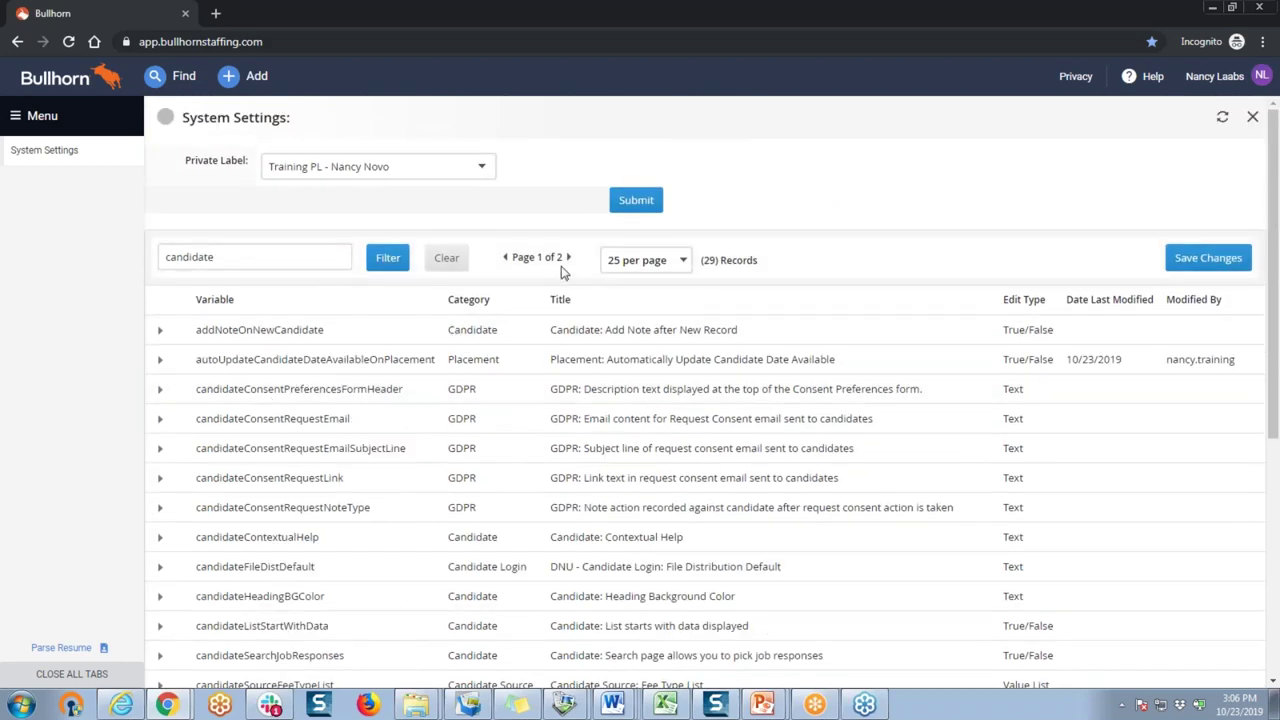
{"action": "left_click", "coordinate": [571, 262]}
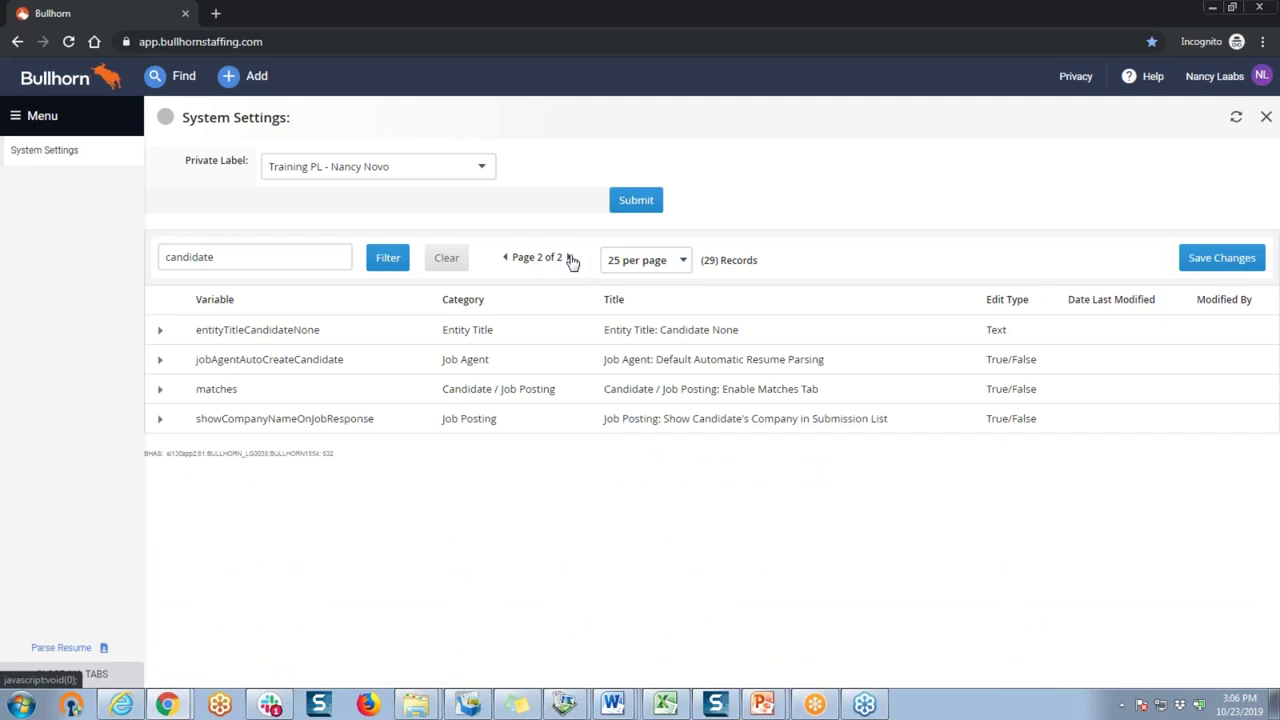
- Clear the candidate filter and filter the system settings by "email note"
{"action": "left_click", "coordinate": [449, 260]}
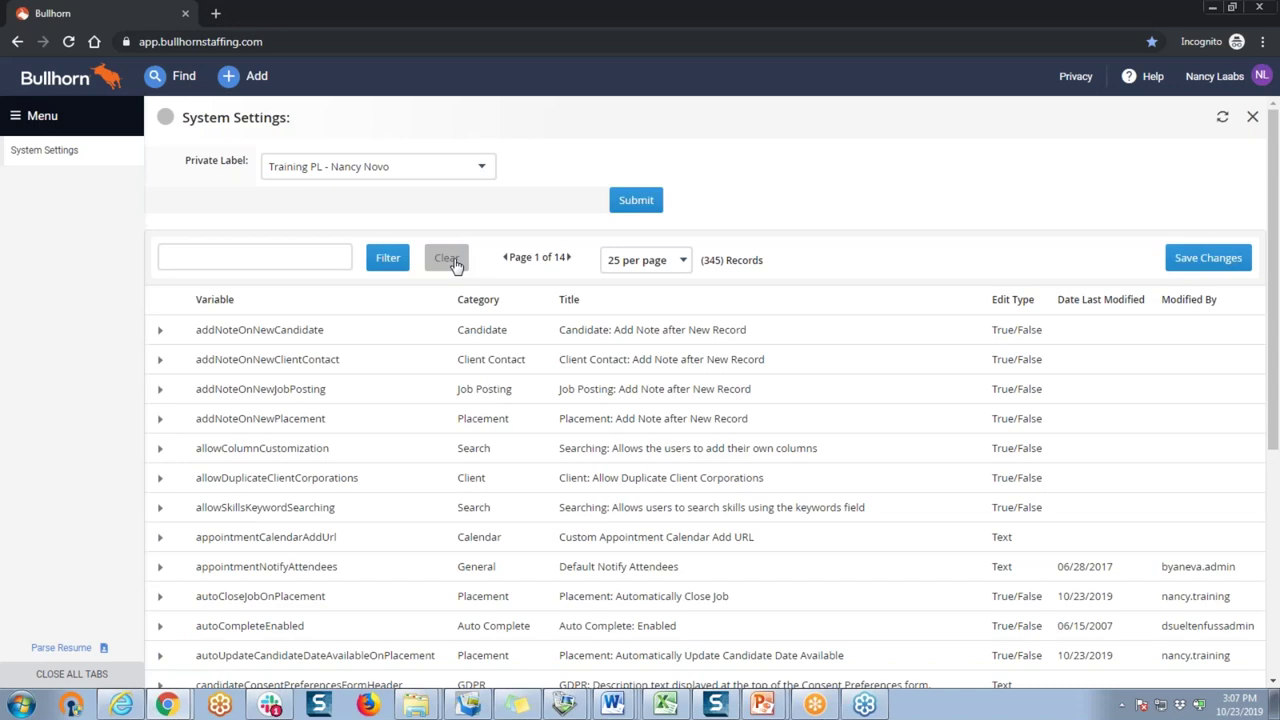
{"action": "left_click", "coordinate": [294, 260]}
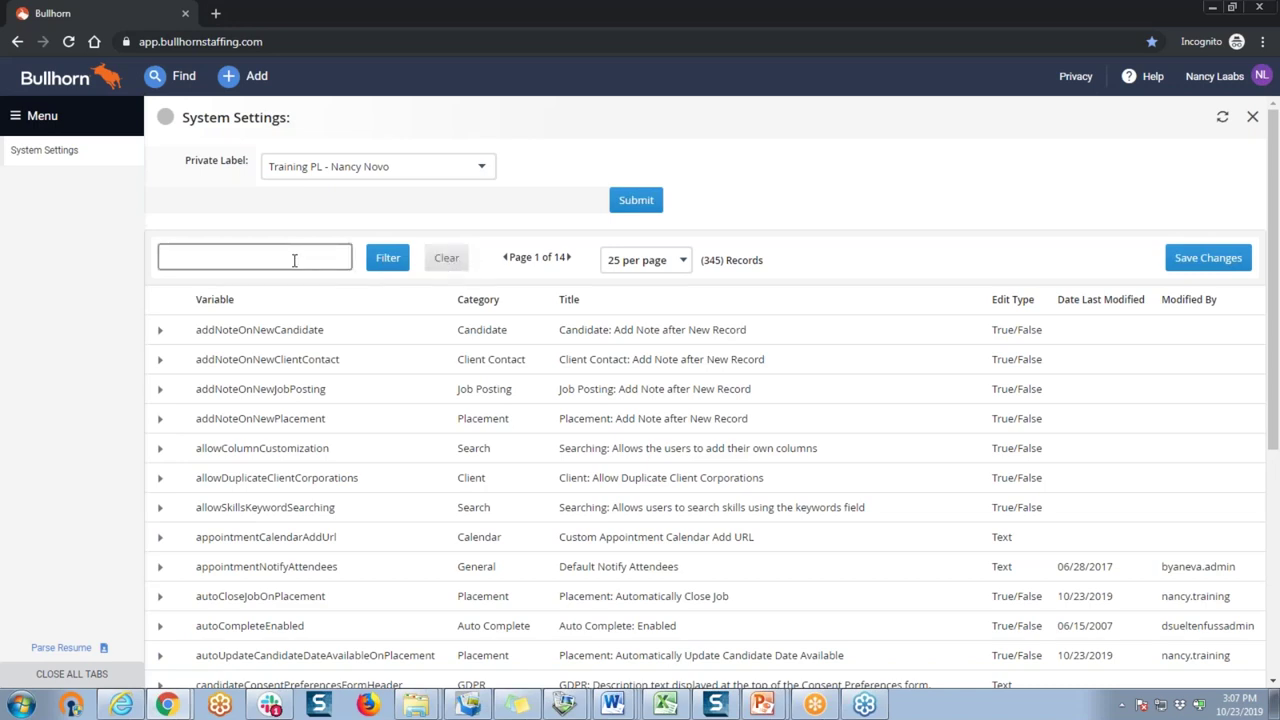
{"action": "type", "text": "email note"}
{"action": "left_click", "coordinate": [376, 261]}
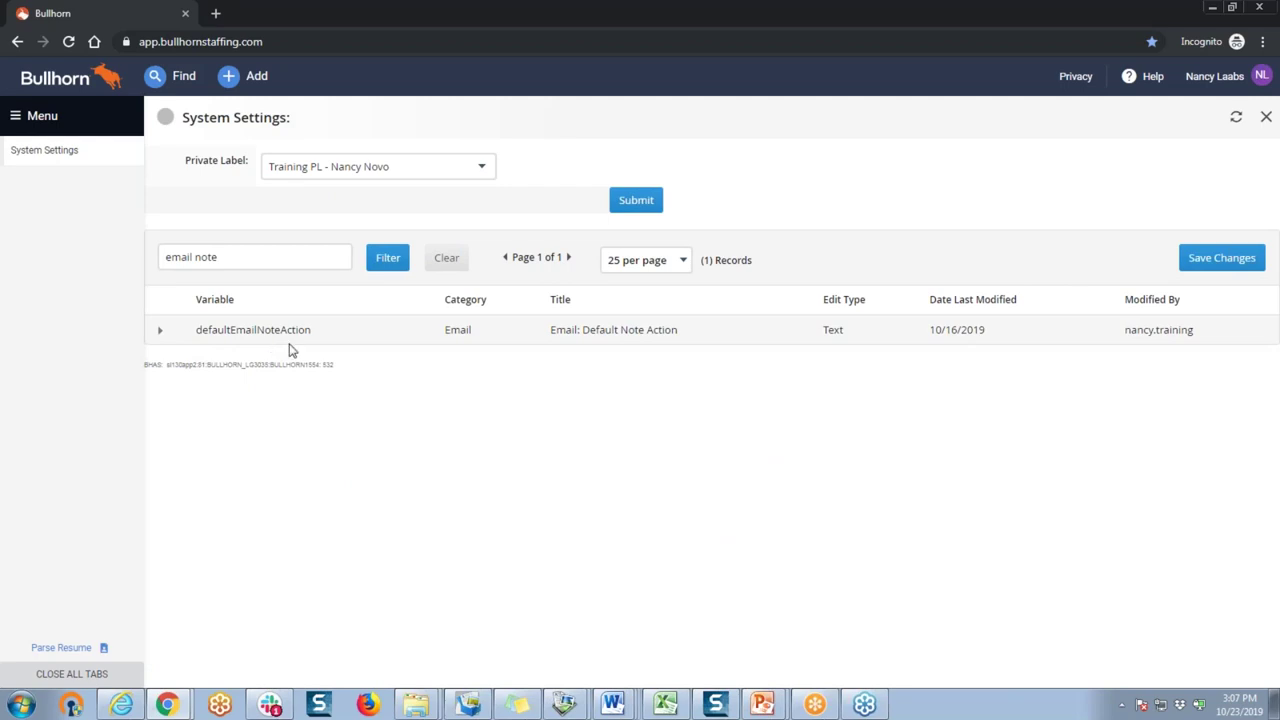
- Set the defaultEmailNoteAction setting to Email, save the change and clear the settings filter
{"action": "left_click", "coordinate": [159, 333]}
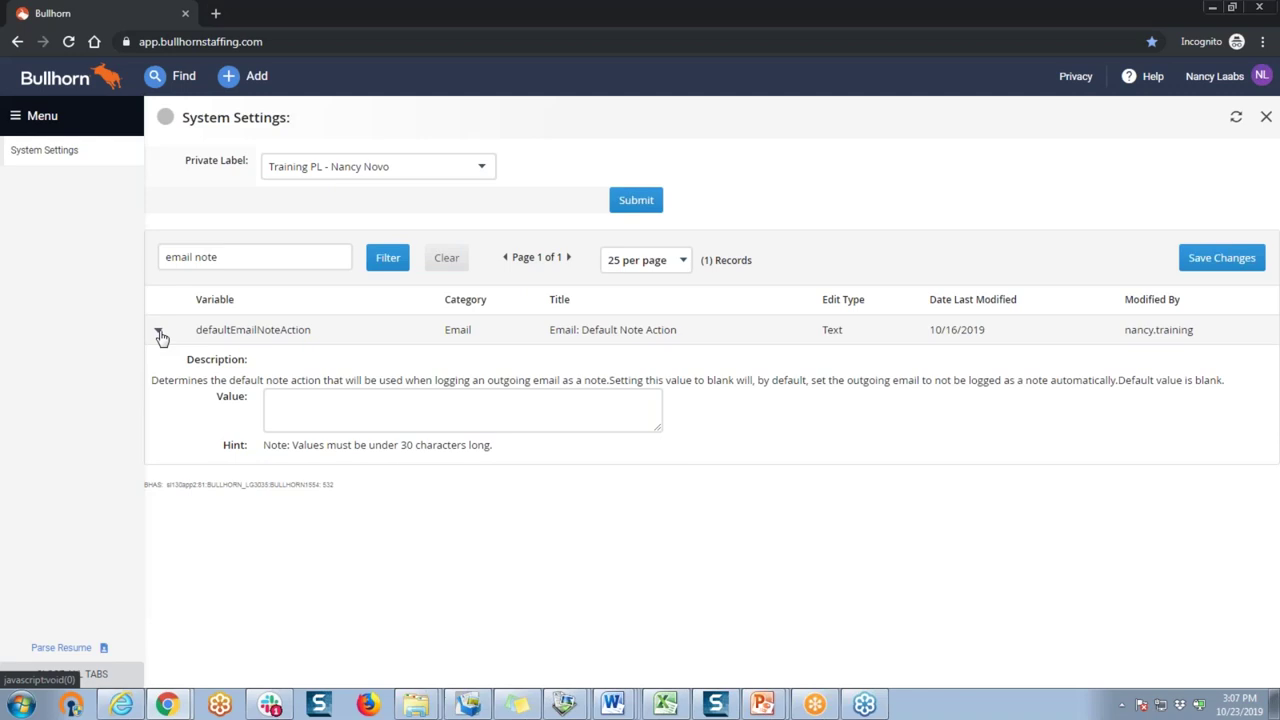
{"action": "left_click", "coordinate": [329, 406]}
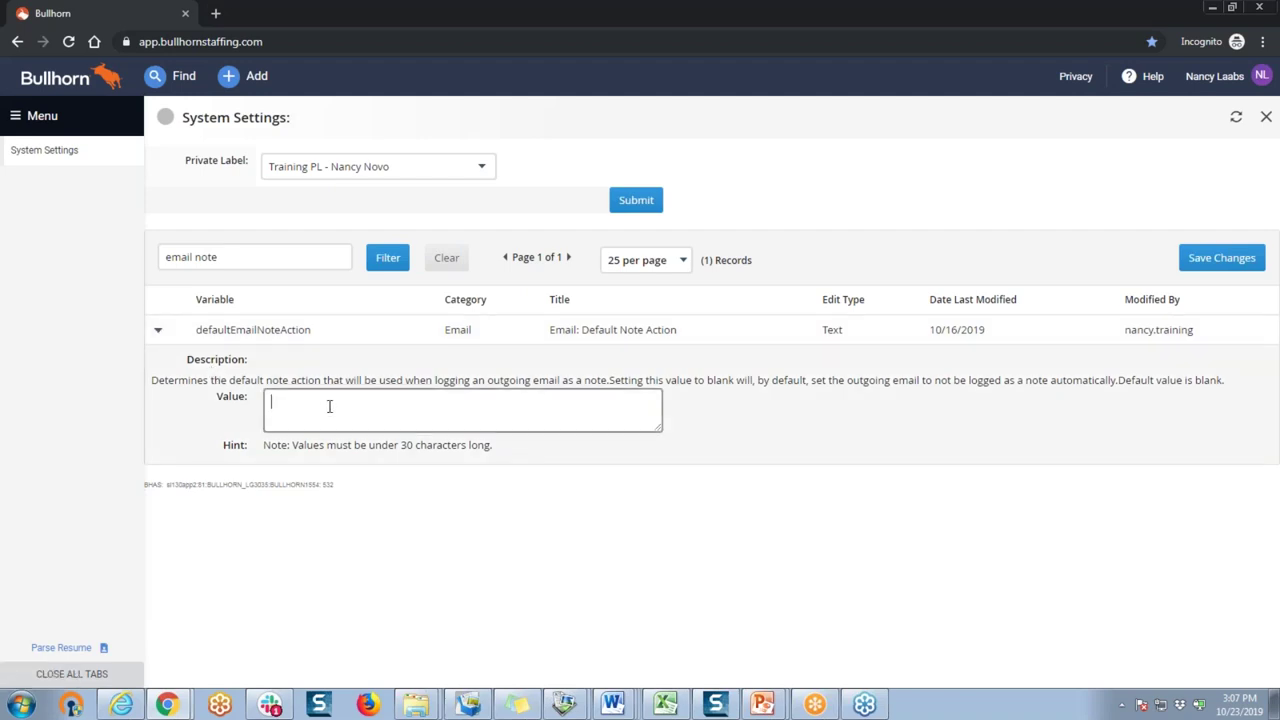
{"action": "type", "text": "Email"}
{"action": "left_click", "coordinate": [1188, 259]}
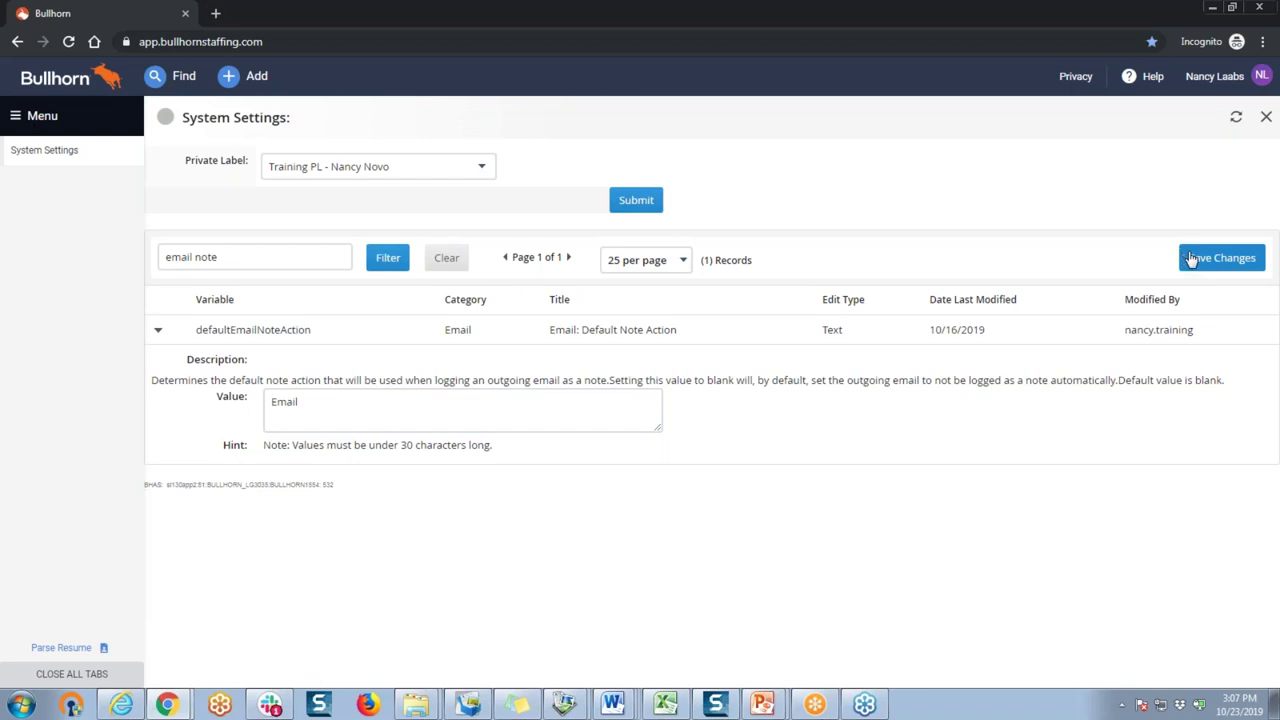
{"action": "left_click", "coordinate": [447, 259]}
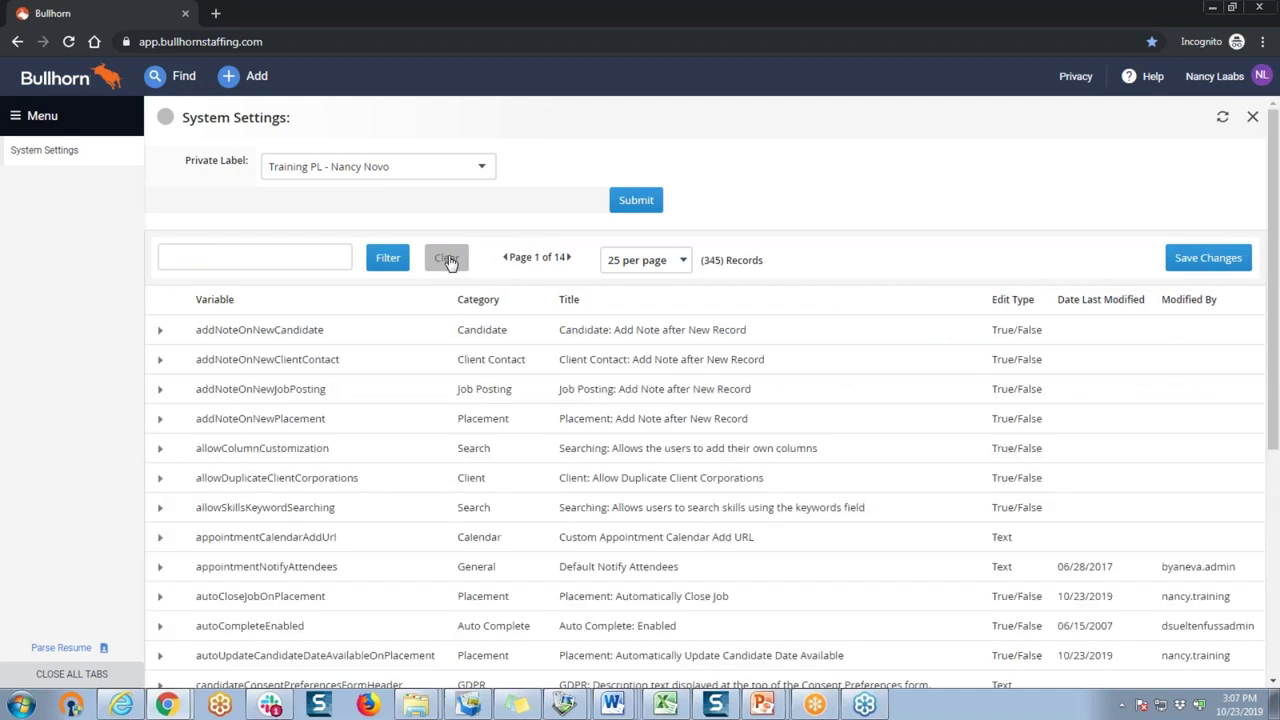
- Switch to the "Being an Effective Administrator" presentation in PowerPoint and advance to the "Files, Appointments and Notes" slide
{"action": "mouse_move", "coordinate": [762, 704]}
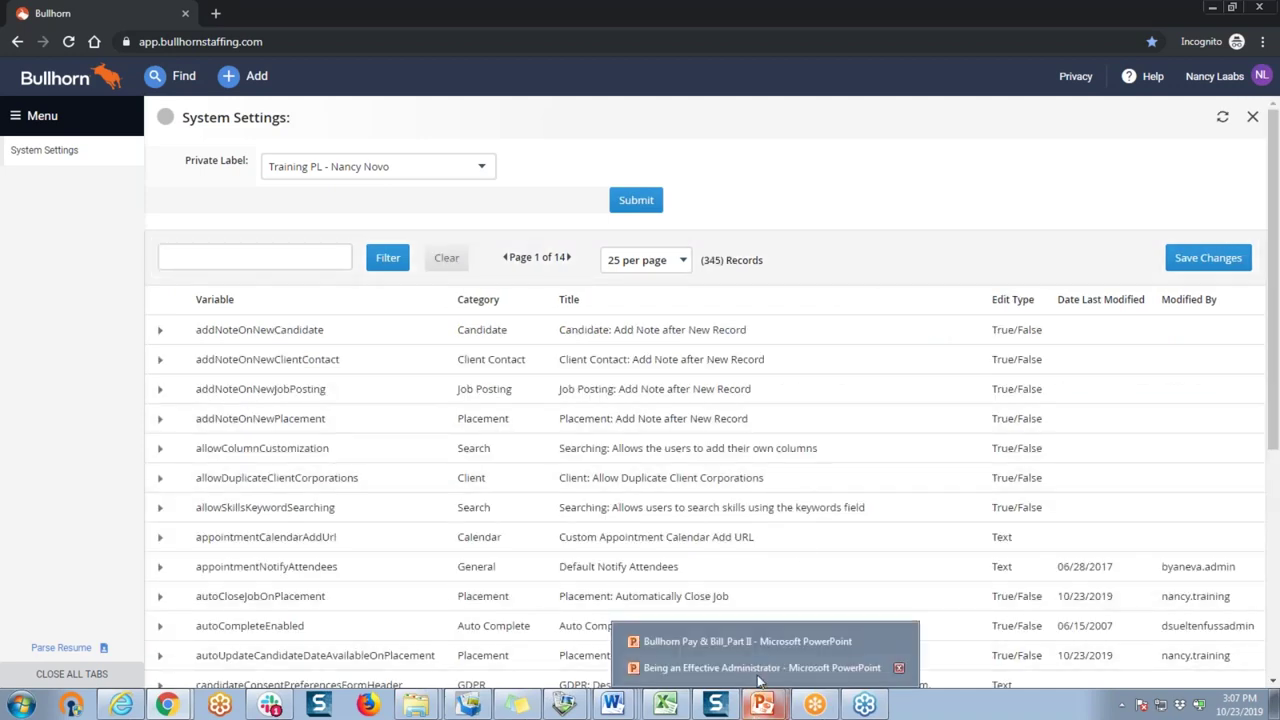
{"action": "left_click", "coordinate": [762, 668]}
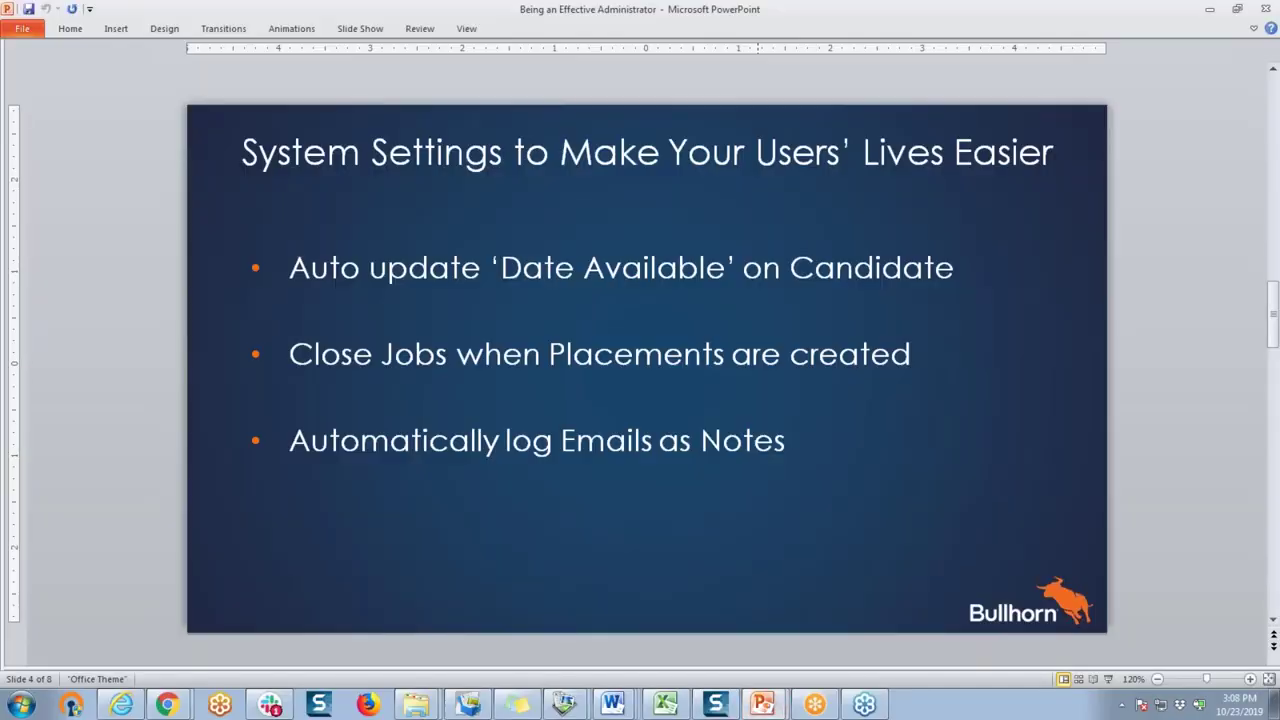
{"action": "key", "text": "Page_Down"}
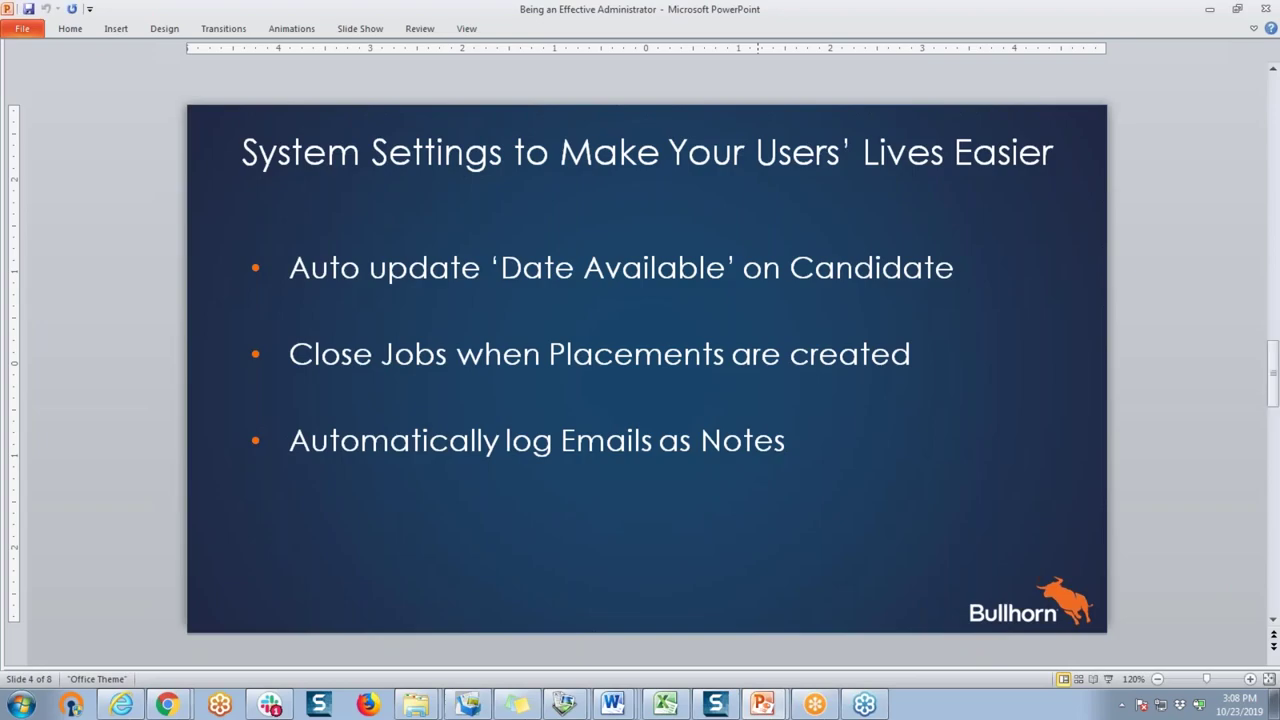
{"action": "key", "text": "shift+F5"}
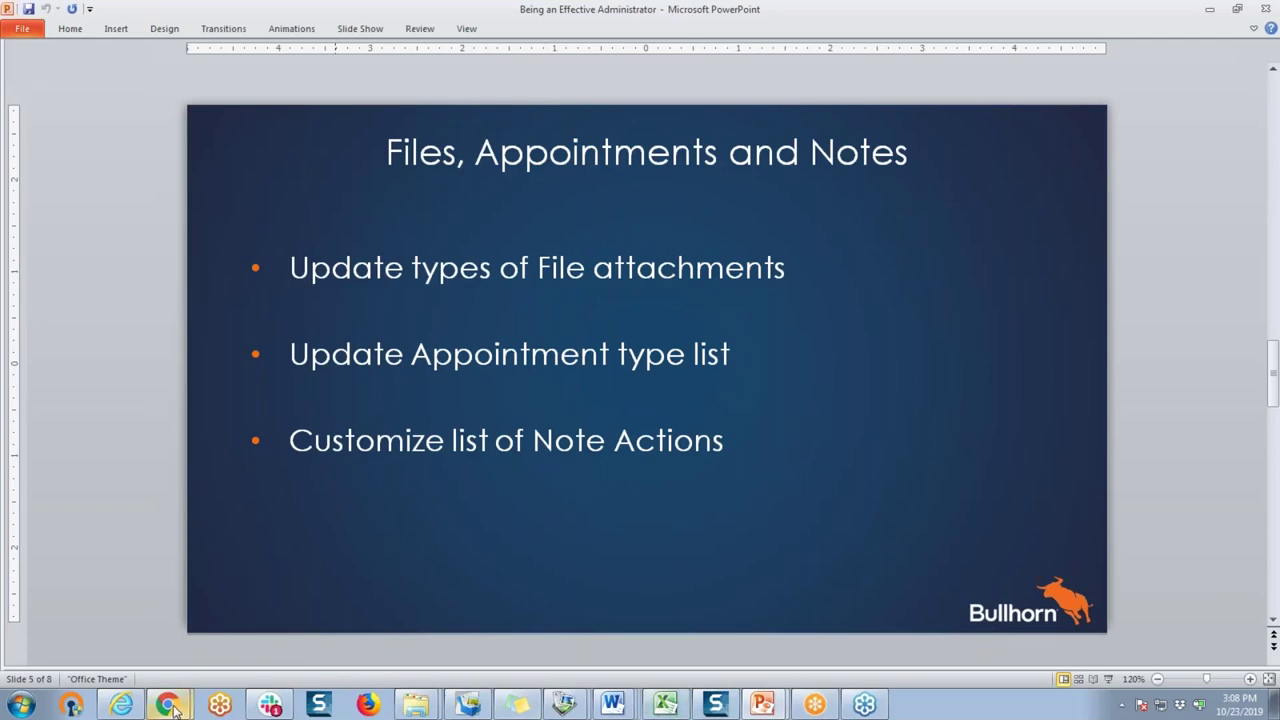
- Switch back to Bullhorn in Chrome and filter the system settings by "file"
{"action": "mouse_move", "coordinate": [172, 707]}
{"action": "left_click", "coordinate": [120, 668]}
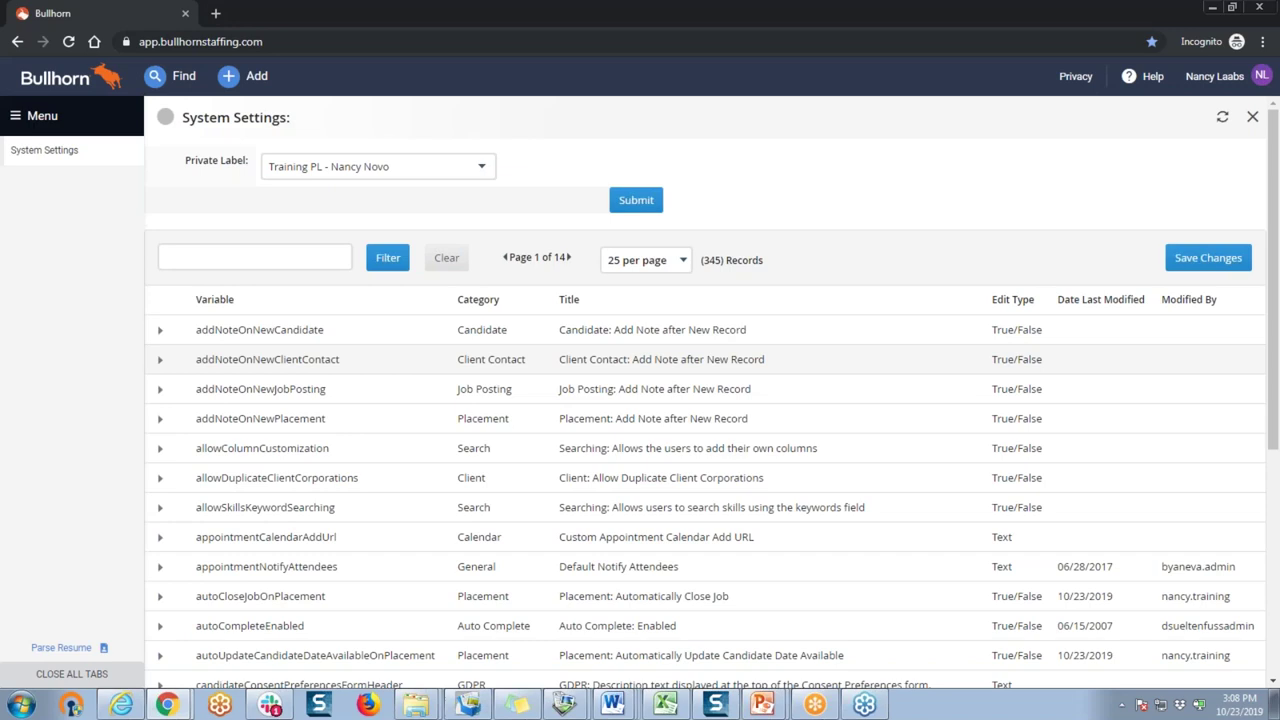
{"action": "left_click", "coordinate": [287, 260]}
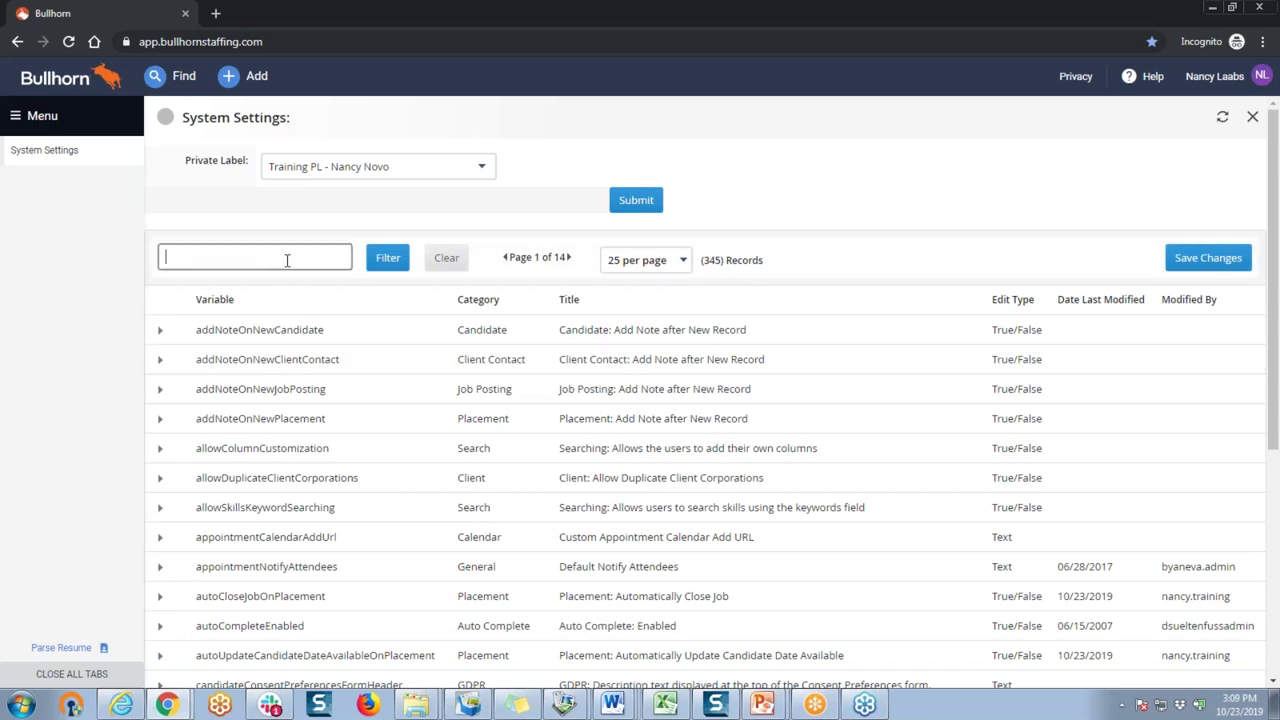
{"action": "type", "text": "file"}
{"action": "left_click", "coordinate": [380, 266]}
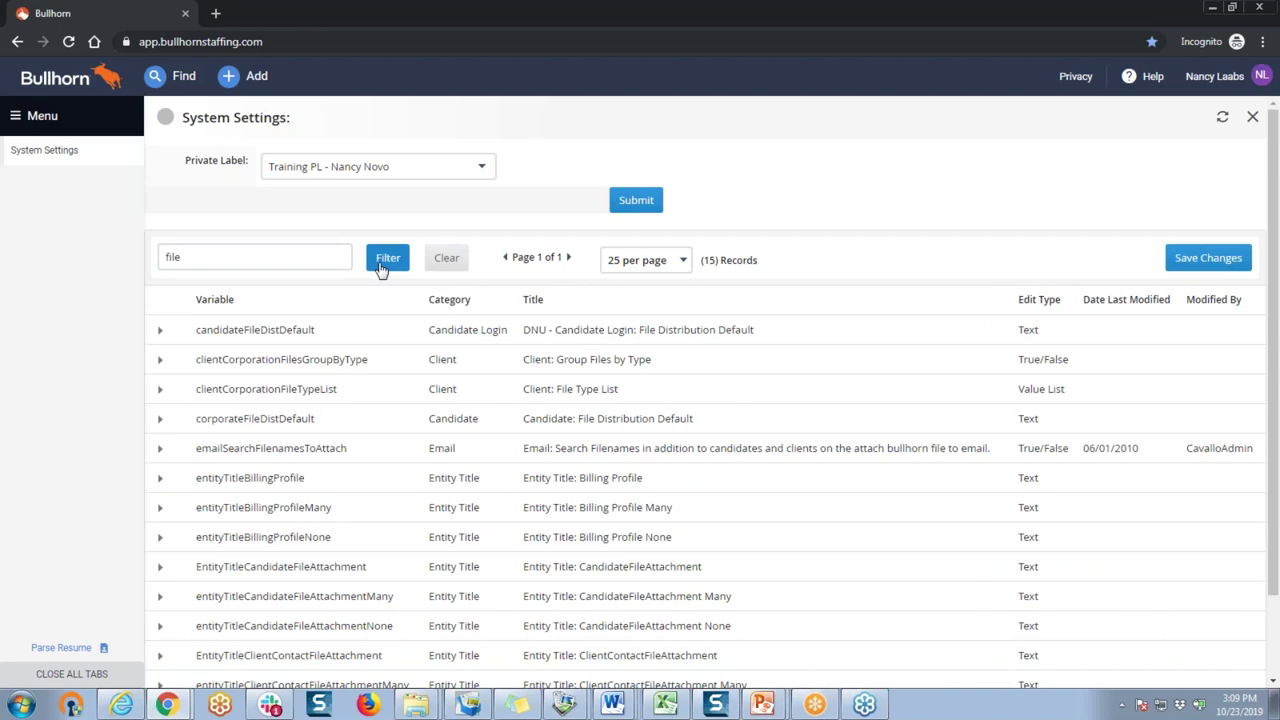
- Add Reference to the end of the fileTypeList setting's file type values
{"action": "scroll", "coordinate": [380, 271], "scroll_direction": "down", "scroll_amount": 2}
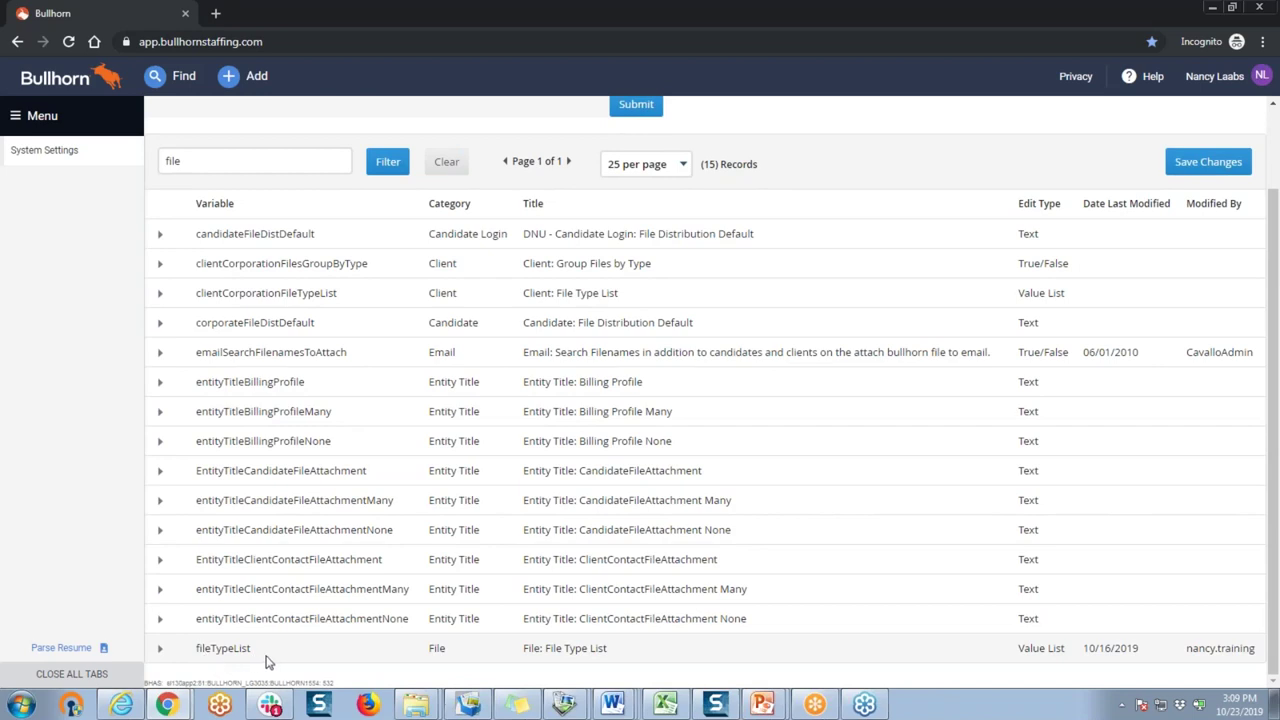
{"action": "left_click", "coordinate": [163, 653]}
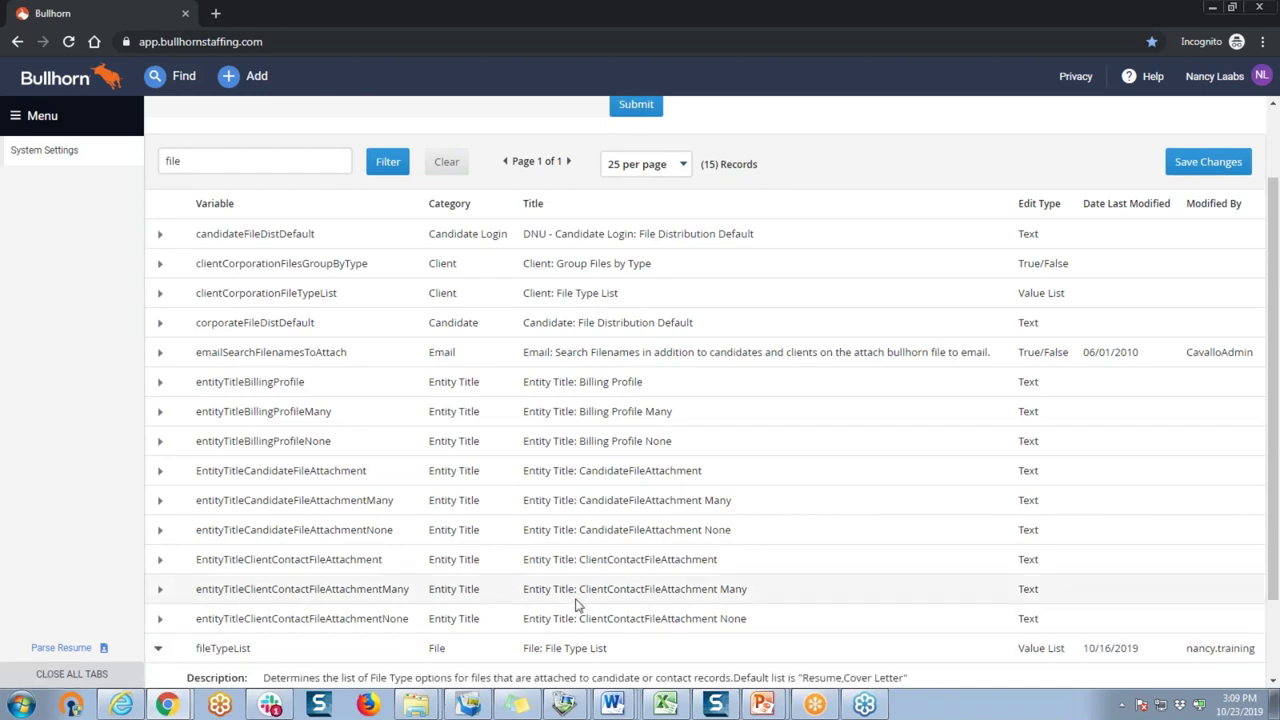
{"action": "scroll", "coordinate": [600, 598], "scroll_direction": "down", "scroll_amount": 2}
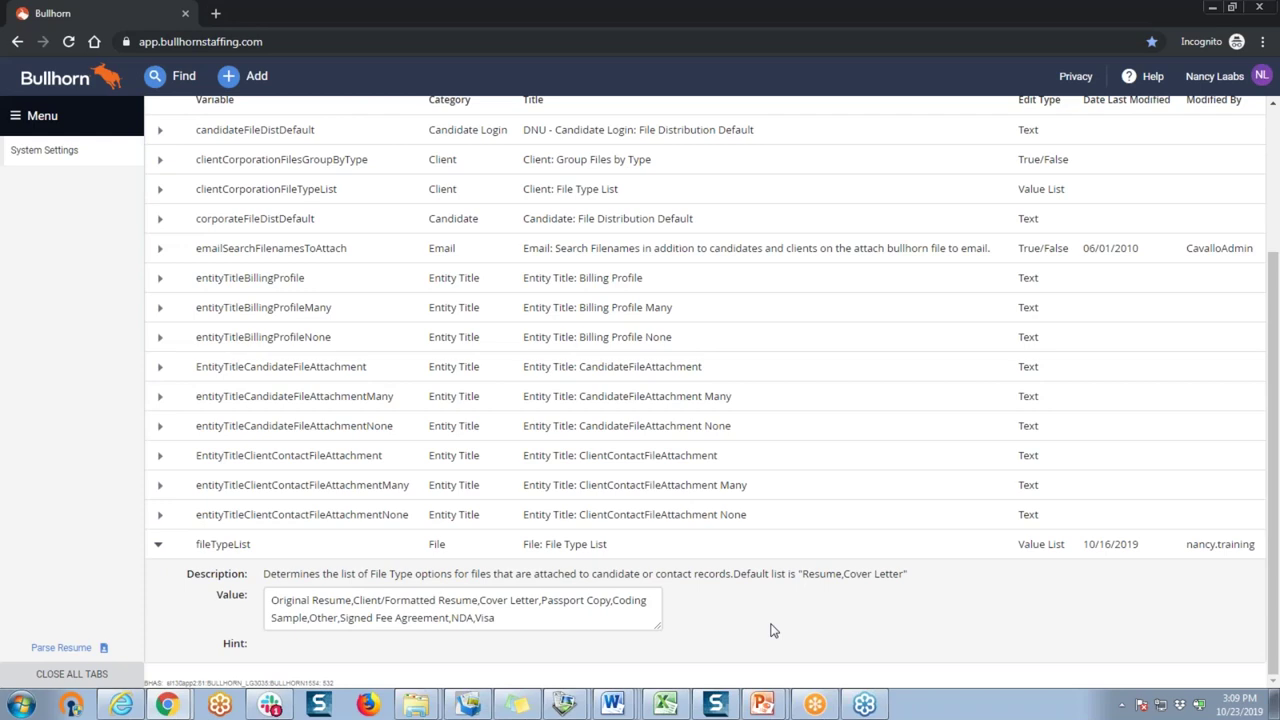
{"action": "left_click", "coordinate": [580, 617]}
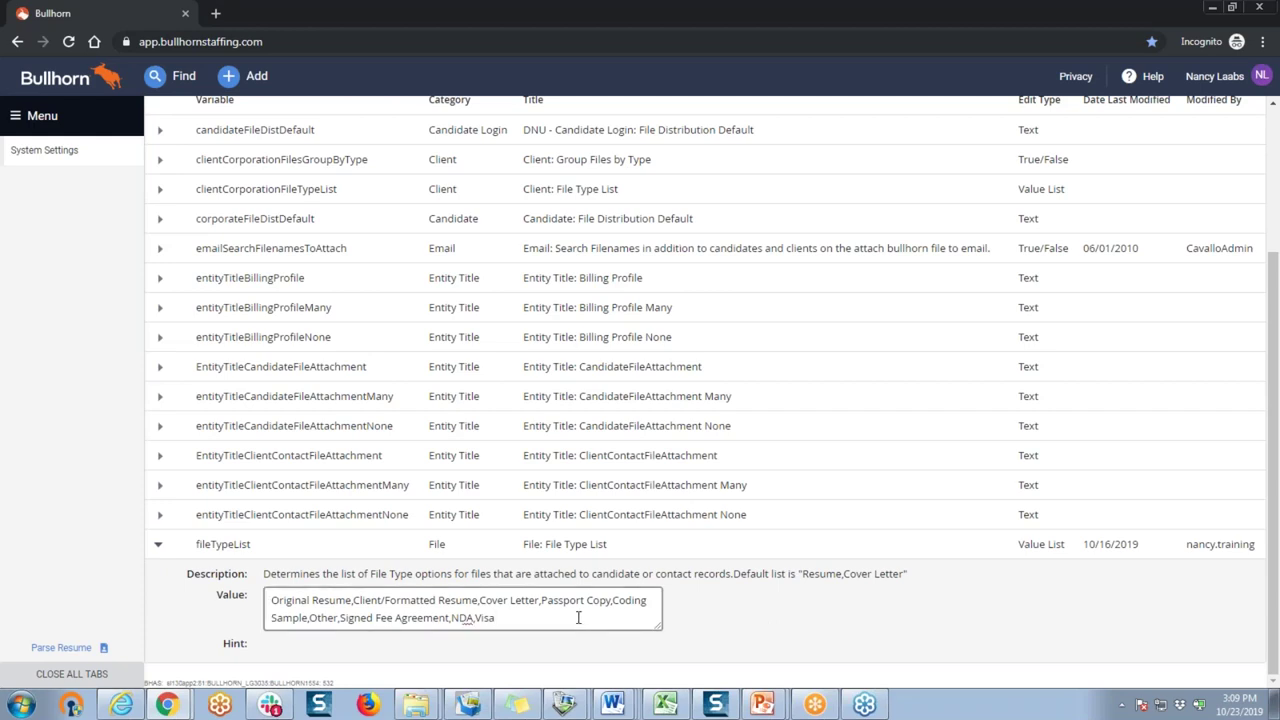
{"action": "type", "text": ",Reference"}
{"action": "left_click", "coordinate": [541, 600]}
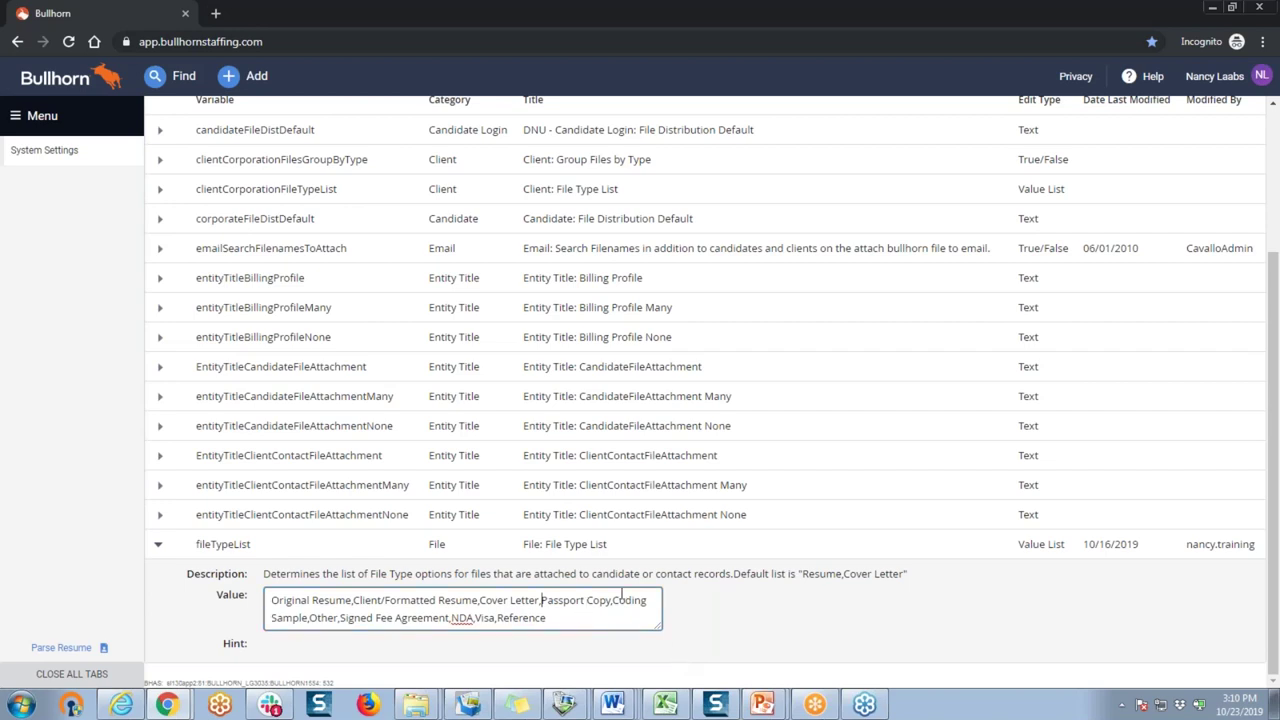
- Clear the file filter and filter the system settings by "schedule"
{"action": "scroll", "coordinate": [622, 594], "scroll_direction": "up", "scroll_amount": 2}
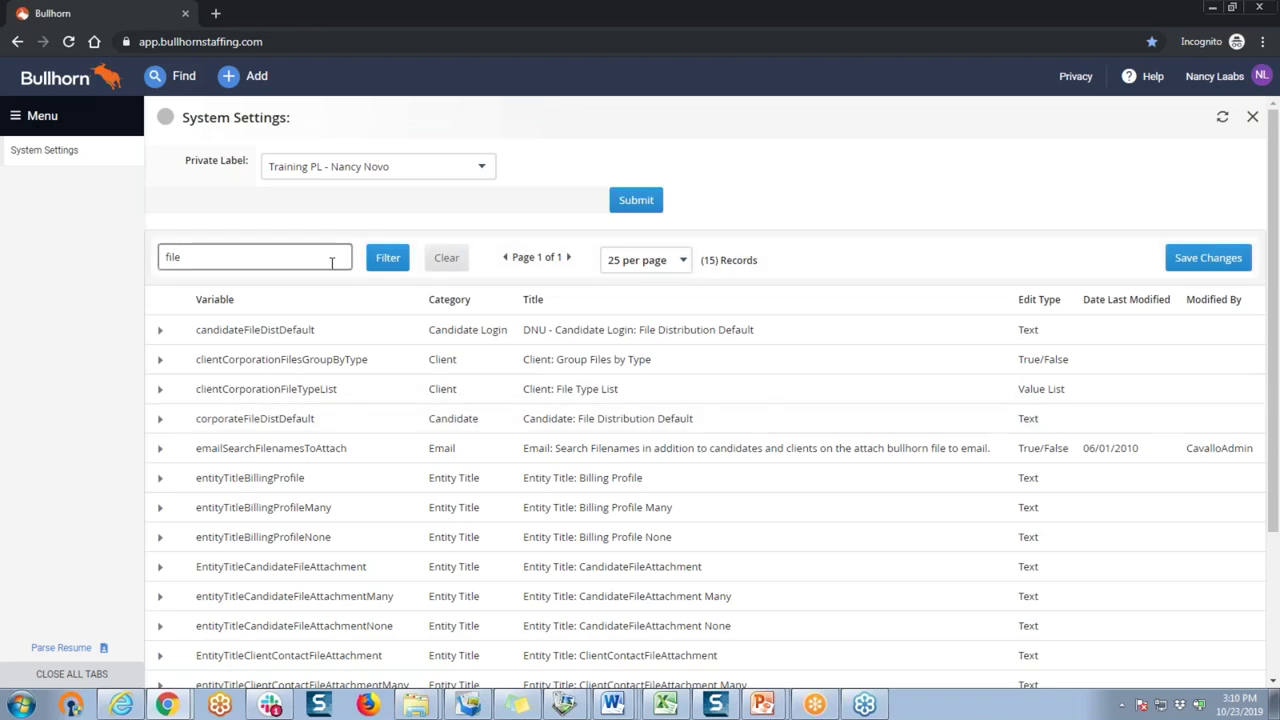
{"action": "left_click", "coordinate": [446, 258]}
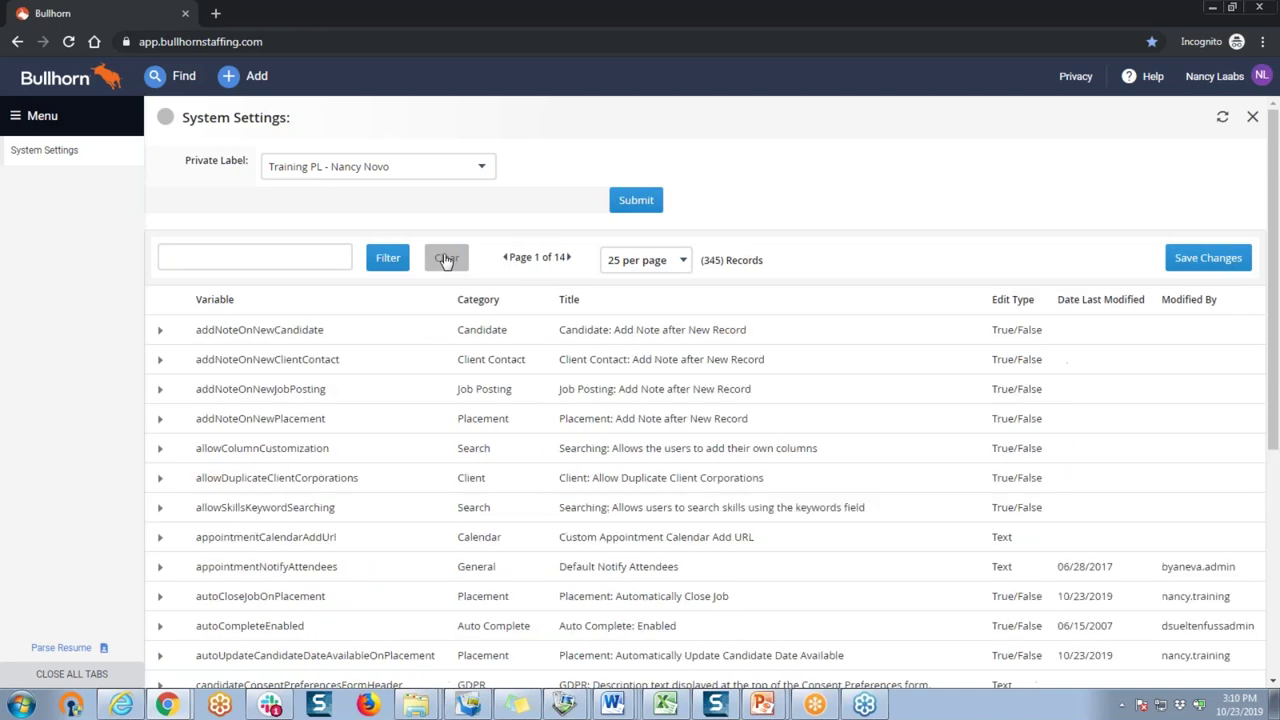
{"action": "left_click", "coordinate": [257, 262]}
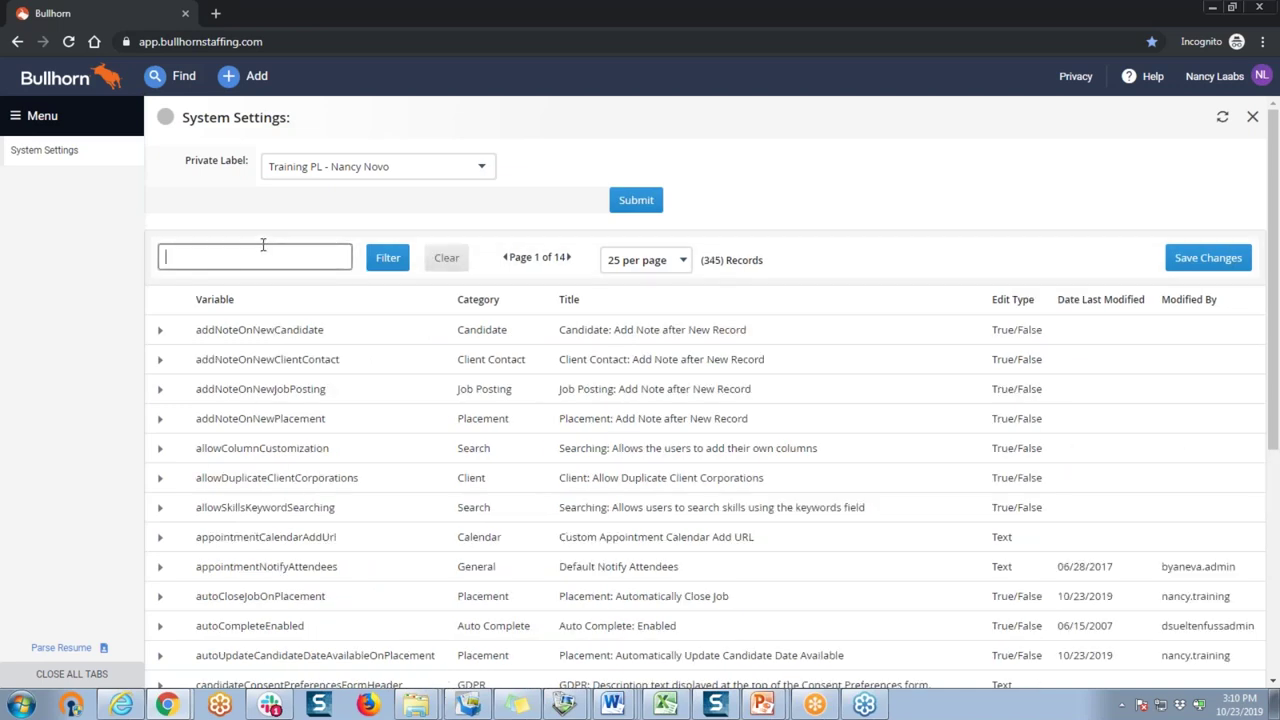
{"action": "type", "text": "schedule"}
{"action": "left_click", "coordinate": [382, 262]}
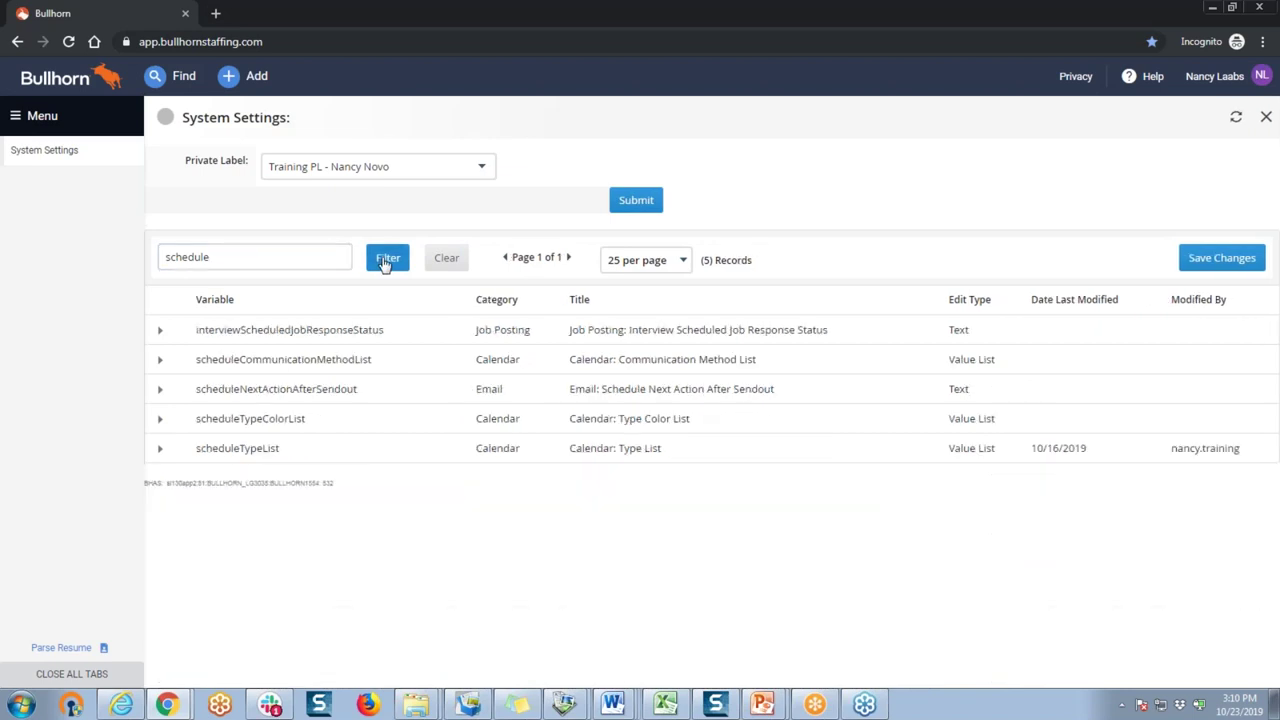
- Add Exit Interview to the end of the scheduleTypeList appointment types and save the change
{"action": "left_click", "coordinate": [160, 452]}
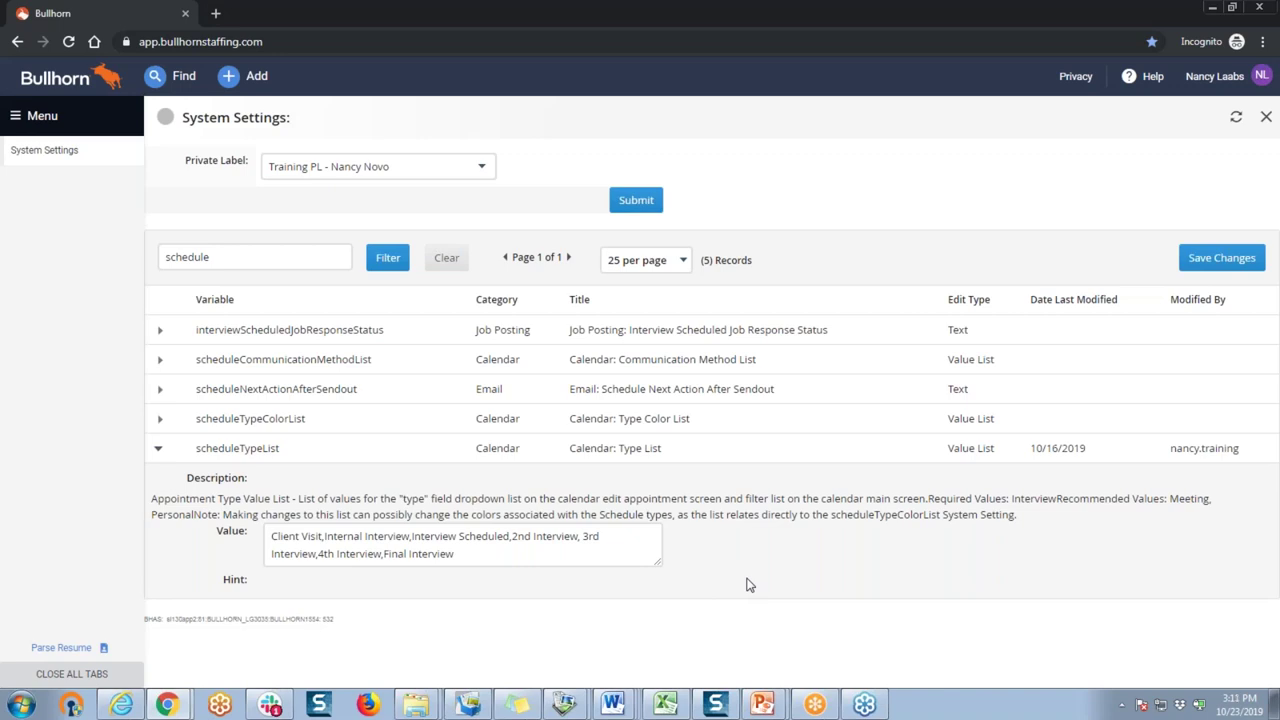
{"action": "left_click", "coordinate": [499, 553]}
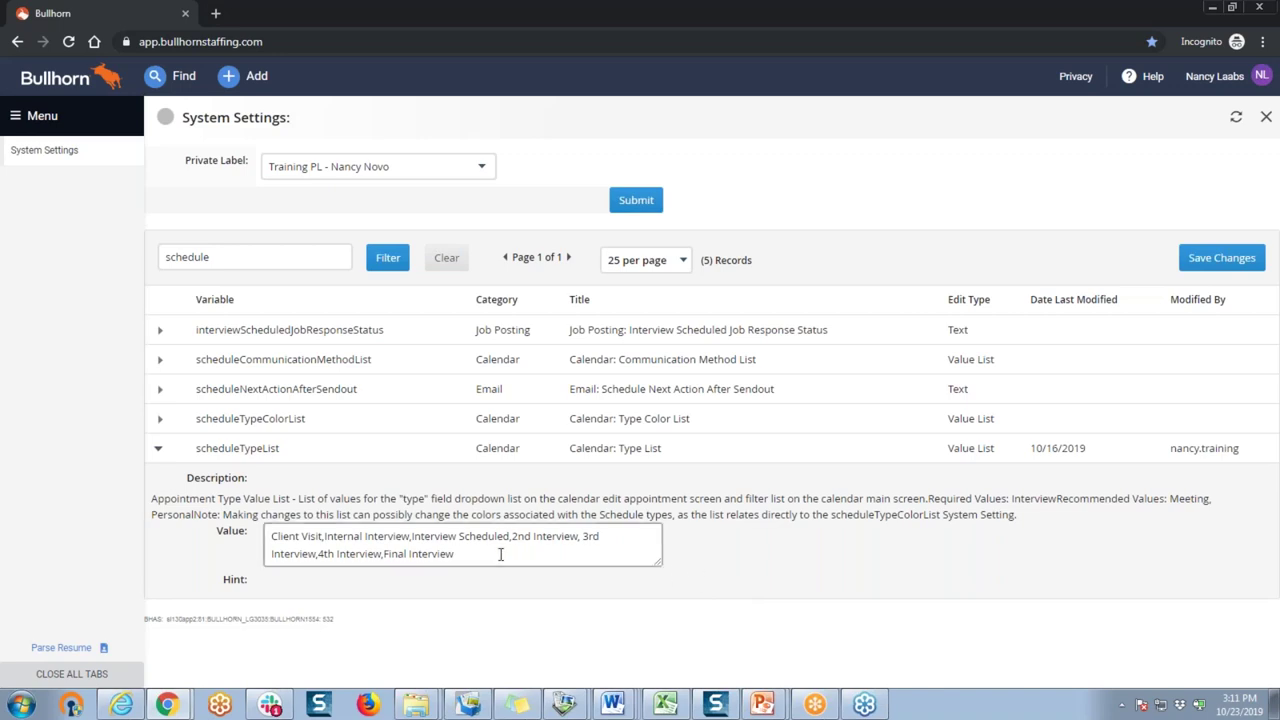
{"action": "type", "text": ","}
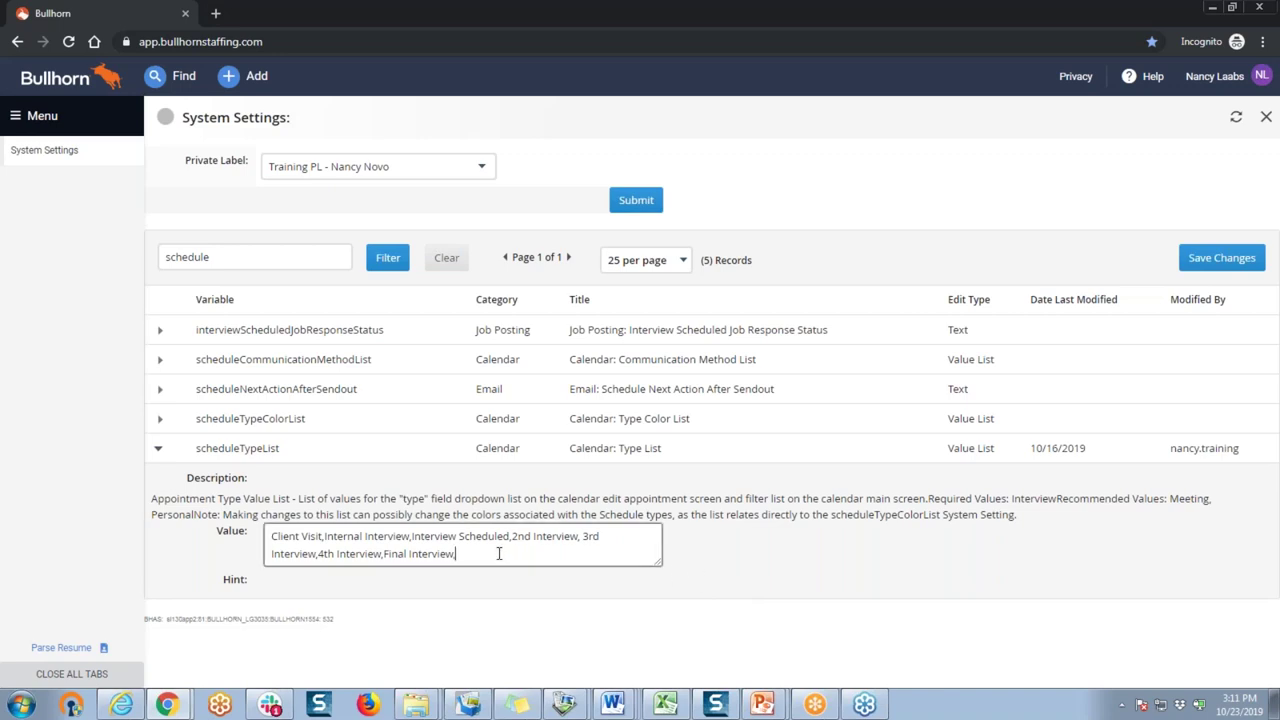
{"action": "type", "text": "Exit Interview"}
{"action": "left_click", "coordinate": [1192, 260]}
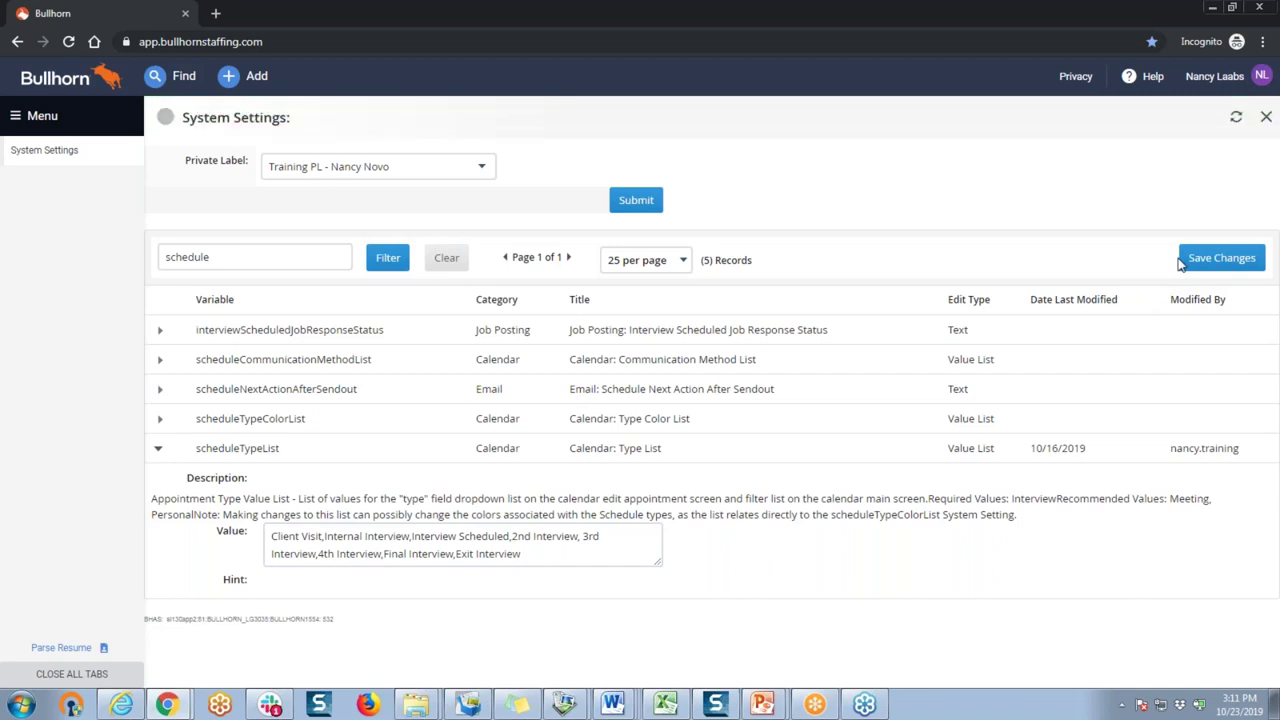
- Clear the schedule filter and filter the system settings by "note"
{"action": "left_click", "coordinate": [447, 258]}
{"action": "left_click", "coordinate": [309, 257]}
{"action": "type", "text": "note"}
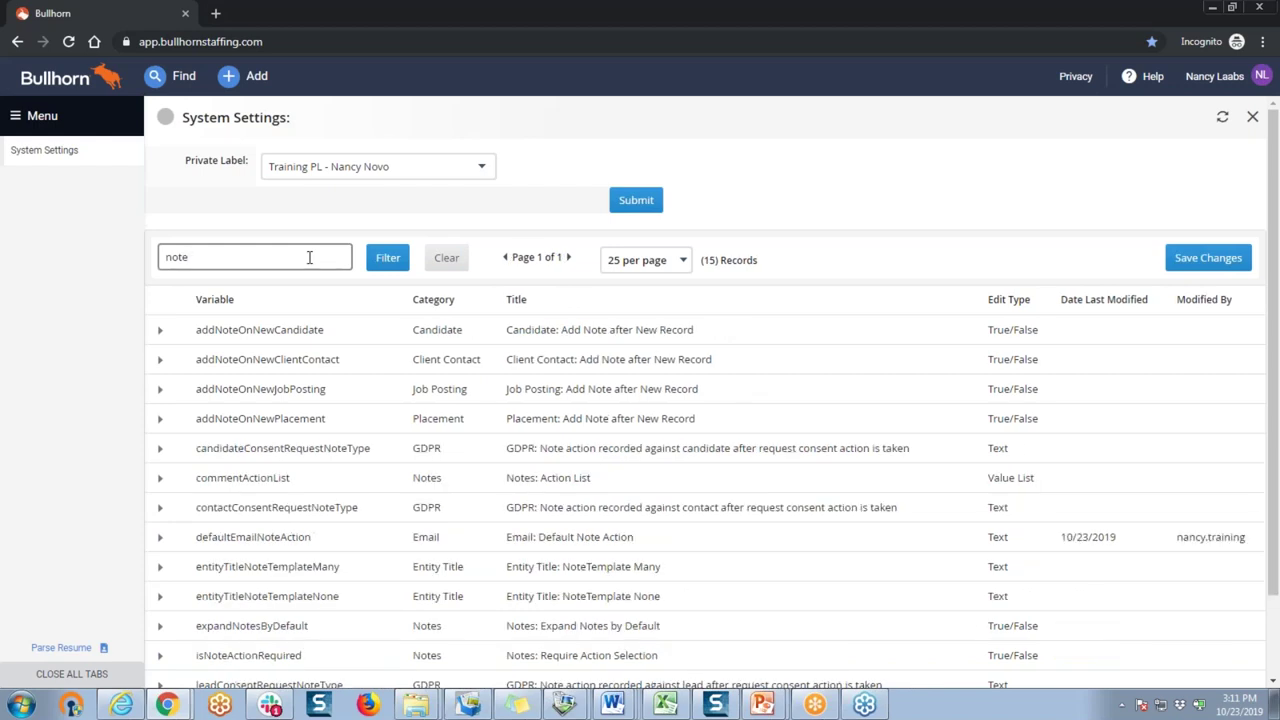
- Insert BD Call before Coffee in the commentActionList note actions, save the change and clear the settings filter
{"action": "scroll", "coordinate": [299, 256], "scroll_direction": "down", "scroll_amount": 2}
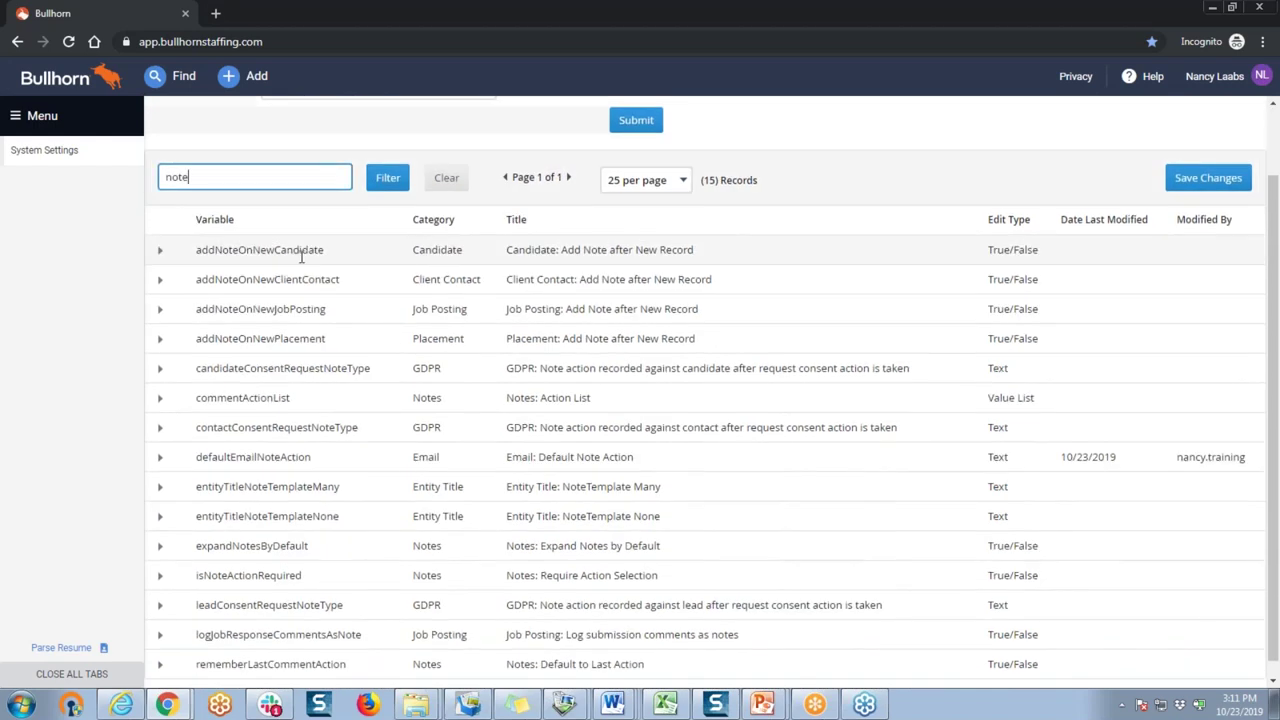
{"action": "left_click", "coordinate": [161, 404]}
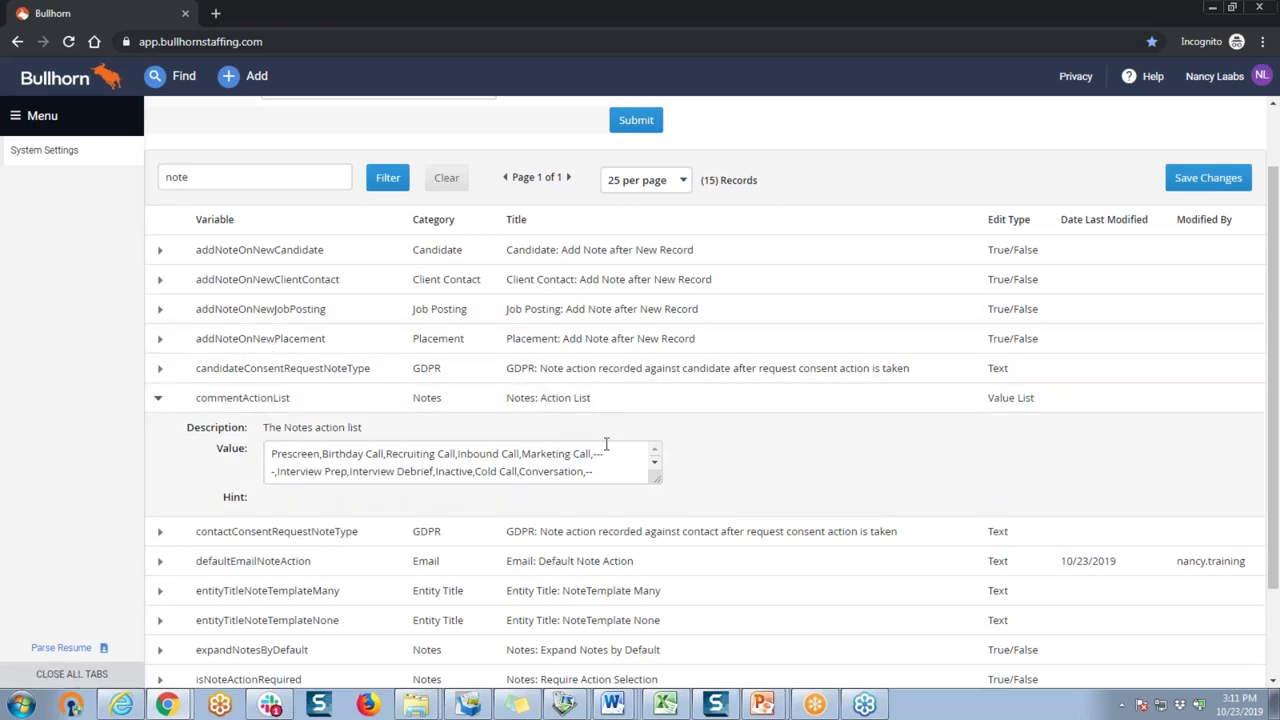
{"action": "scroll", "coordinate": [655, 466], "scroll_direction": "down", "scroll_amount": 3}
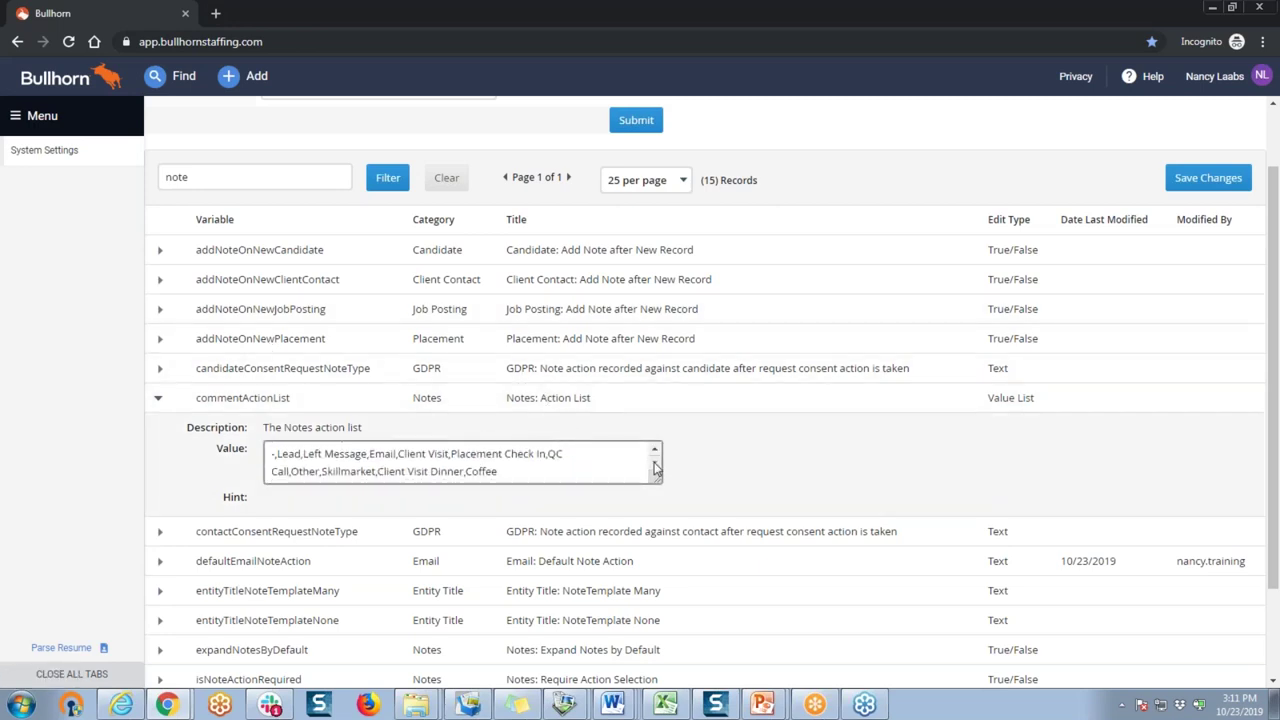
{"action": "scroll", "coordinate": [656, 463], "scroll_direction": "up", "scroll_amount": 3}
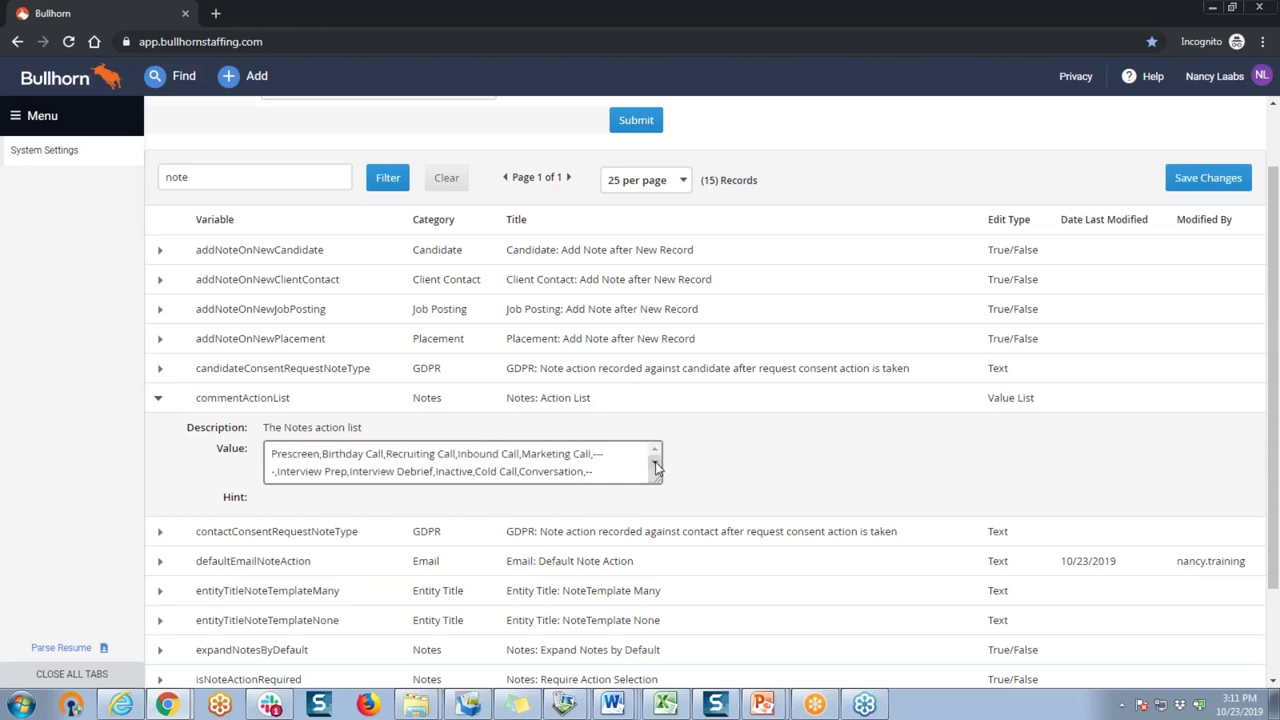
{"action": "left_click", "coordinate": [656, 466]}
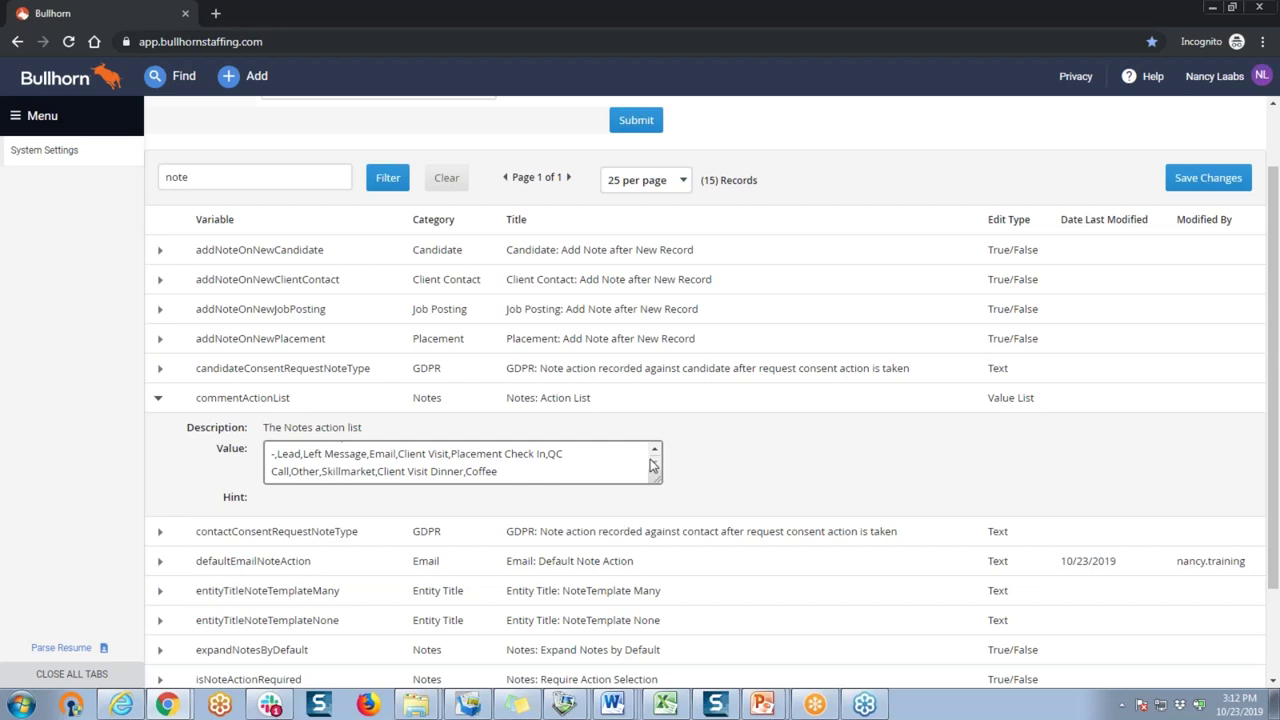
{"action": "left_click", "coordinate": [455, 445]}
{"action": "type", "text": "BD,"}
{"action": "type", "text": " Call"}
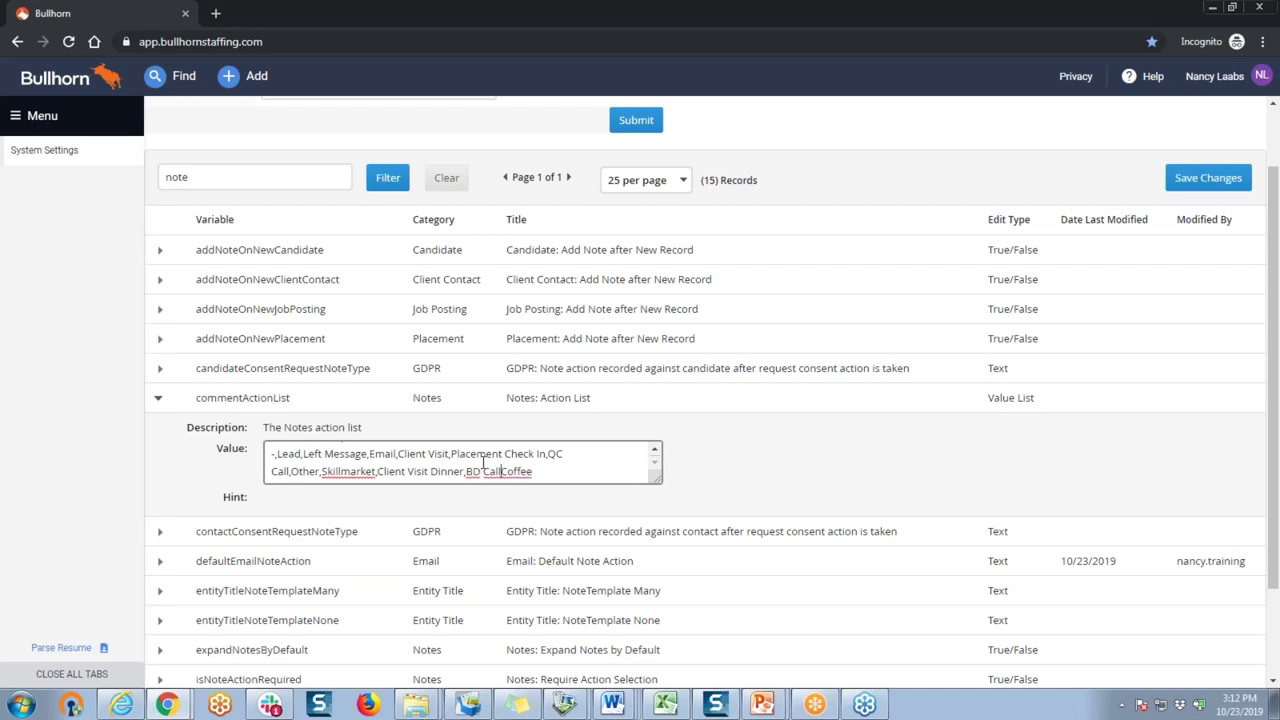
{"action": "type", "text": ","}
{"action": "left_click", "coordinate": [1208, 182]}
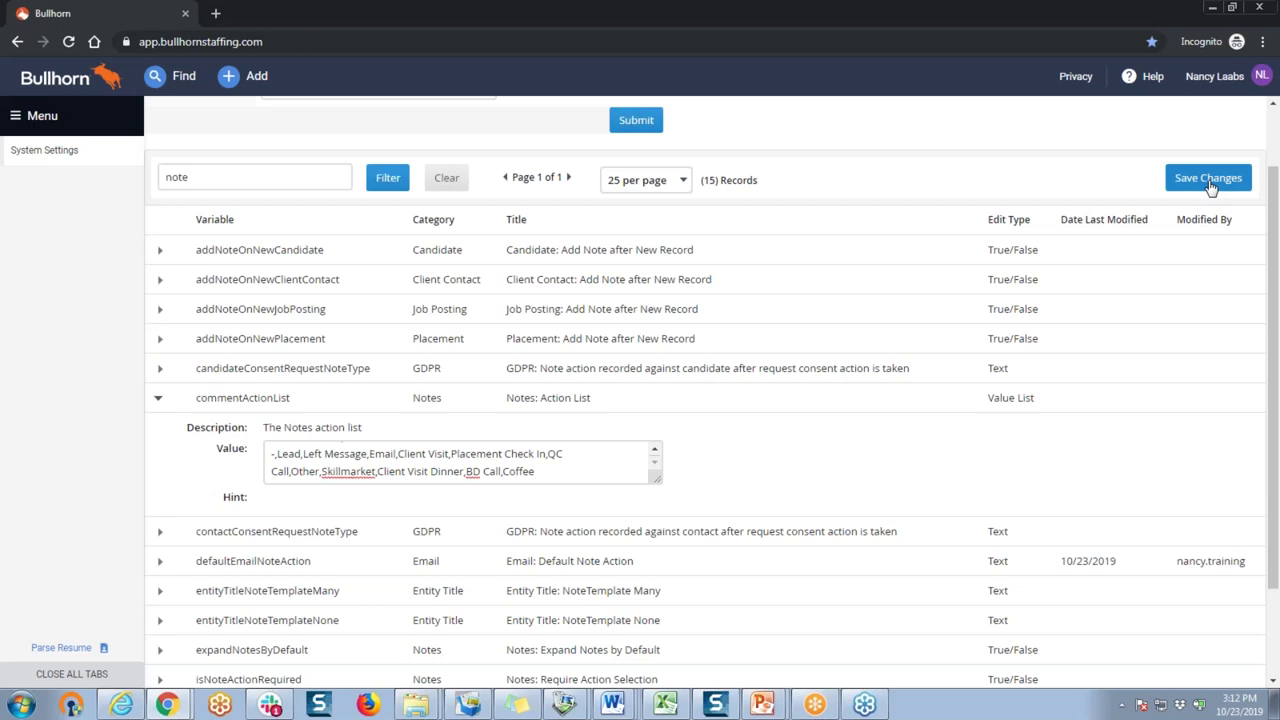
{"action": "left_click", "coordinate": [1208, 180]}
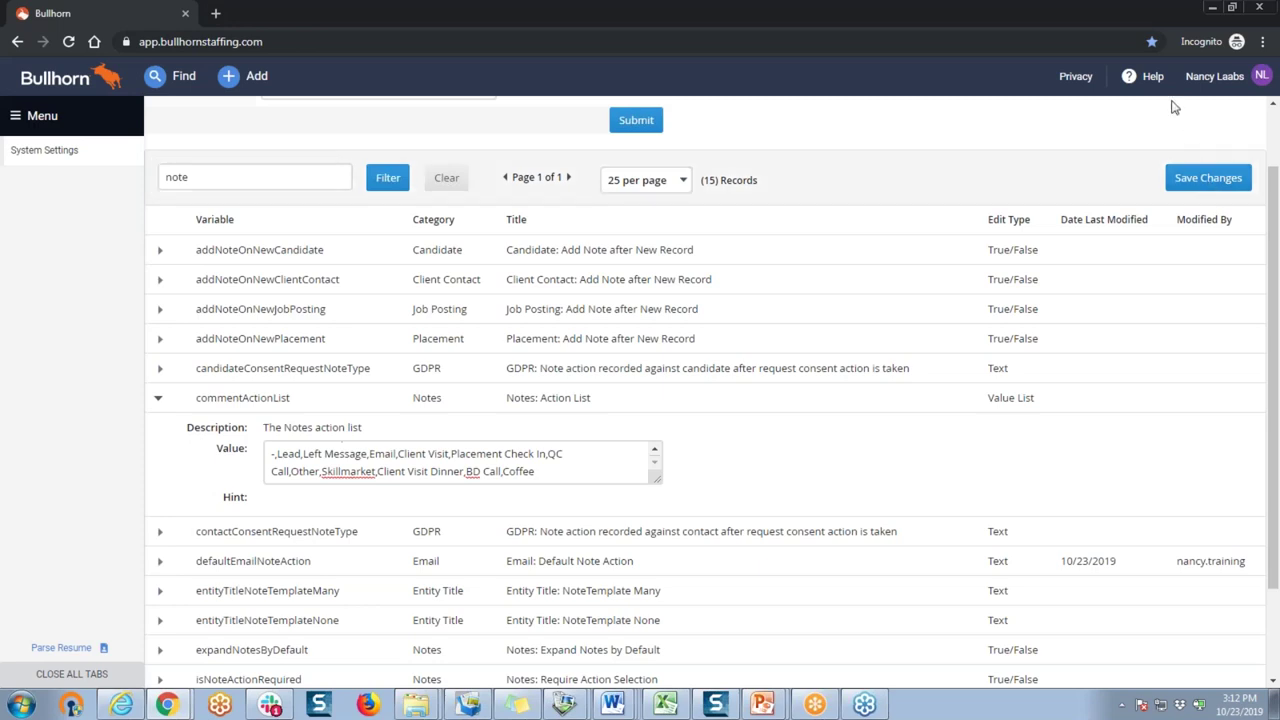
{"action": "left_click", "coordinate": [440, 190]}
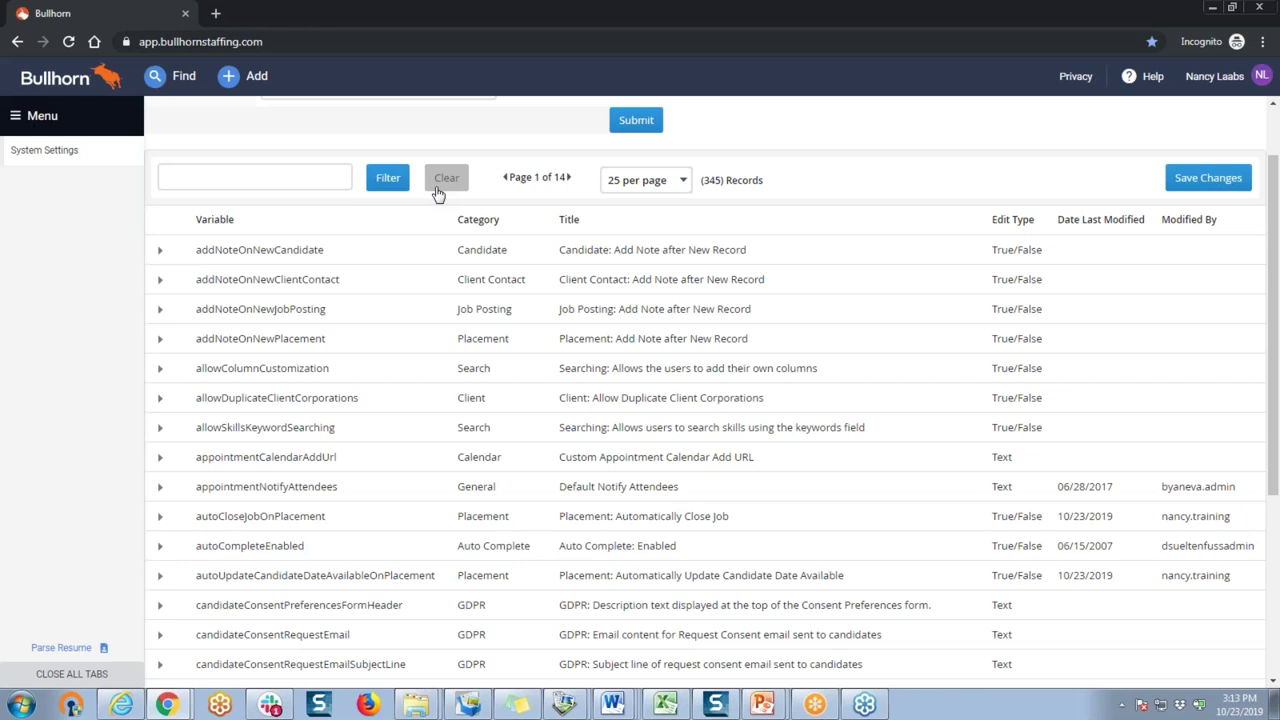
{"action": "left_click", "coordinate": [437, 190]}
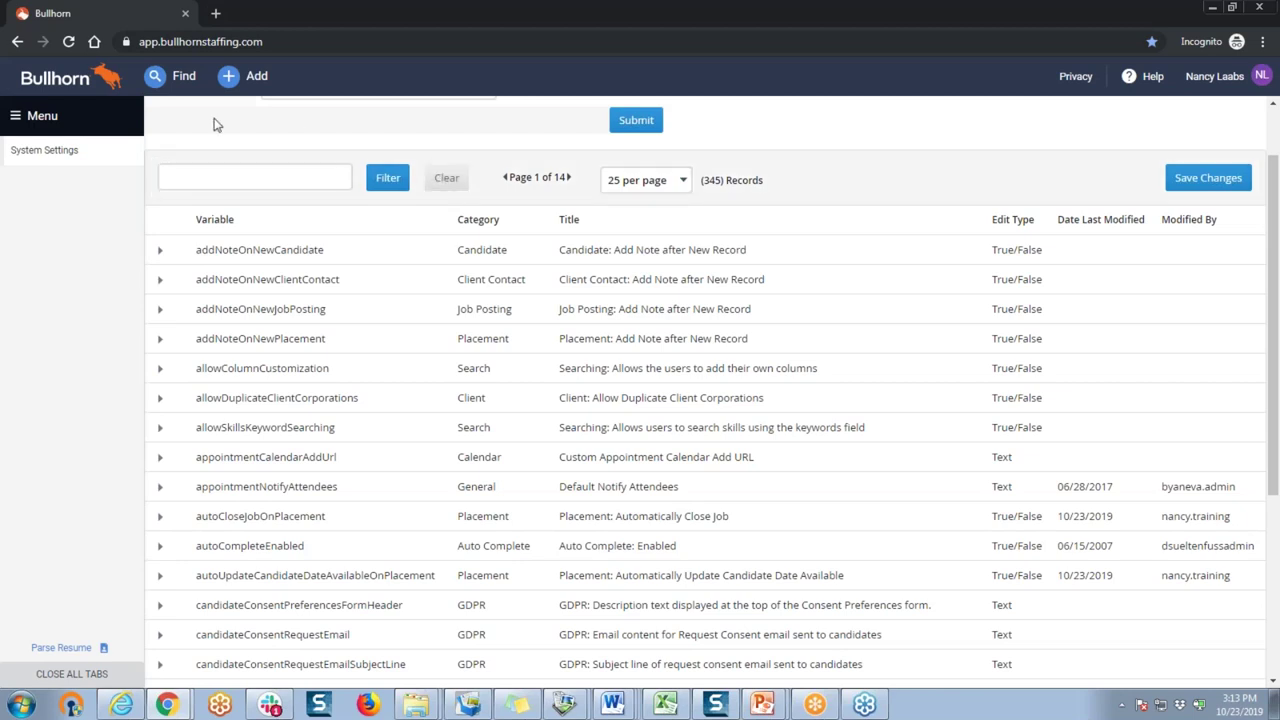
- Open the admin Field Mappings and expand the Contact field map
{"action": "left_click", "coordinate": [42, 116]}
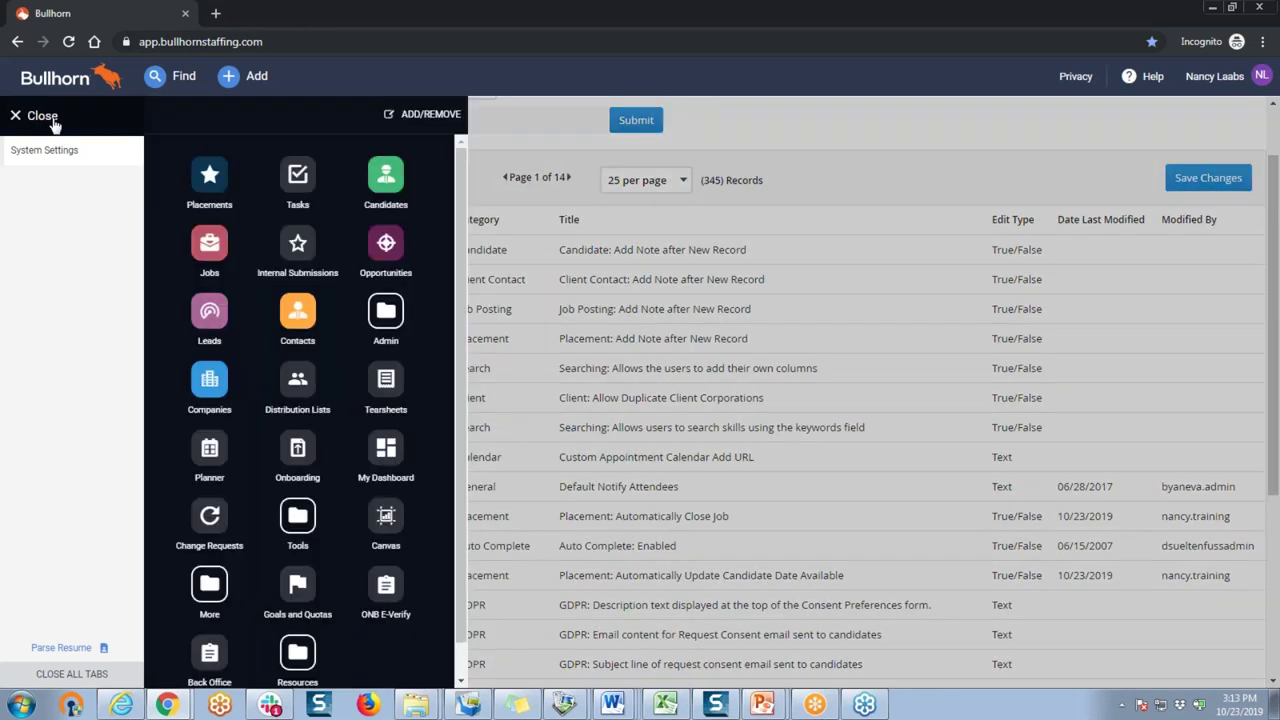
{"action": "left_click", "coordinate": [386, 321]}
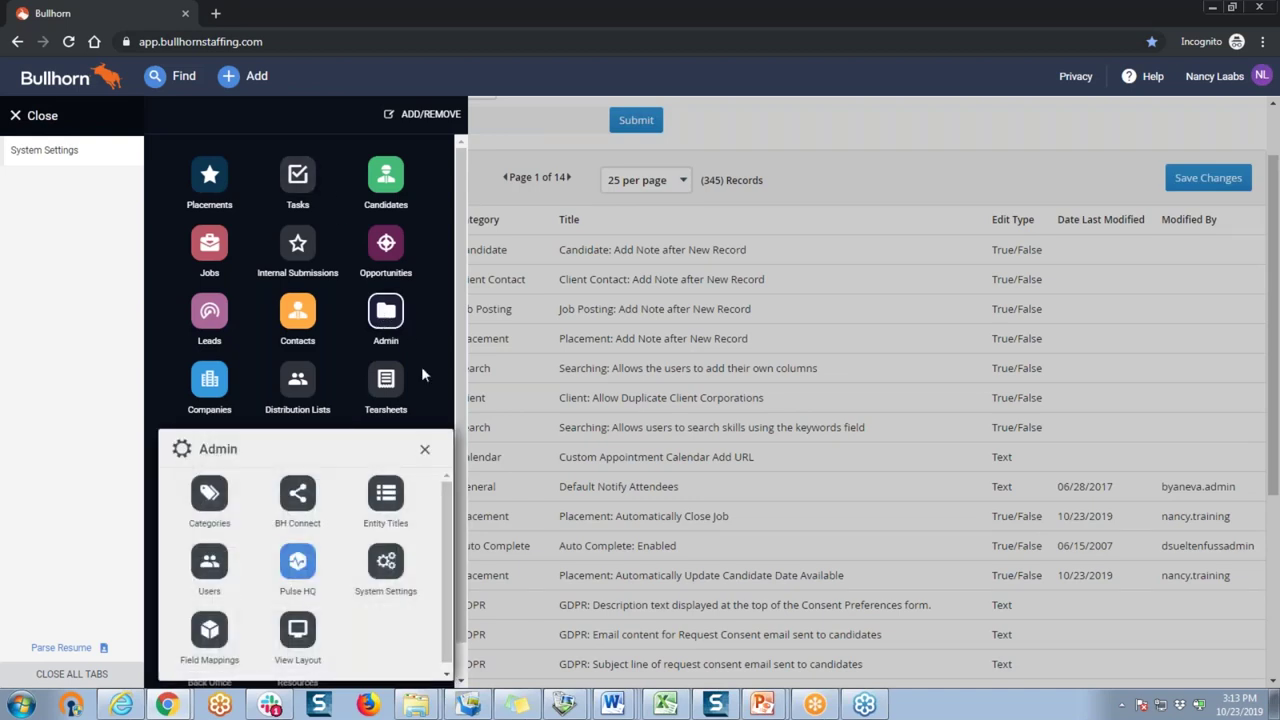
{"action": "scroll", "coordinate": [446, 548], "scroll_direction": "down", "scroll_amount": 1}
{"action": "left_click", "coordinate": [209, 623]}
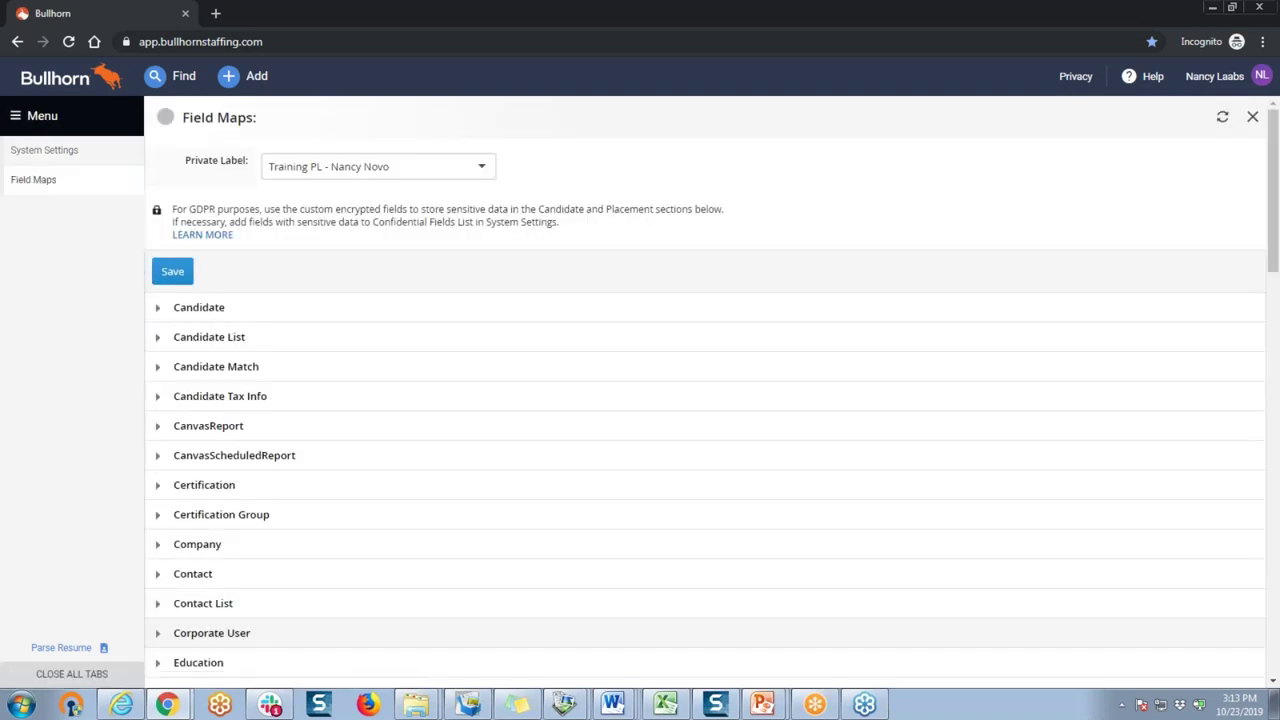
{"action": "scroll", "coordinate": [223, 606], "scroll_direction": "down", "scroll_amount": 1}
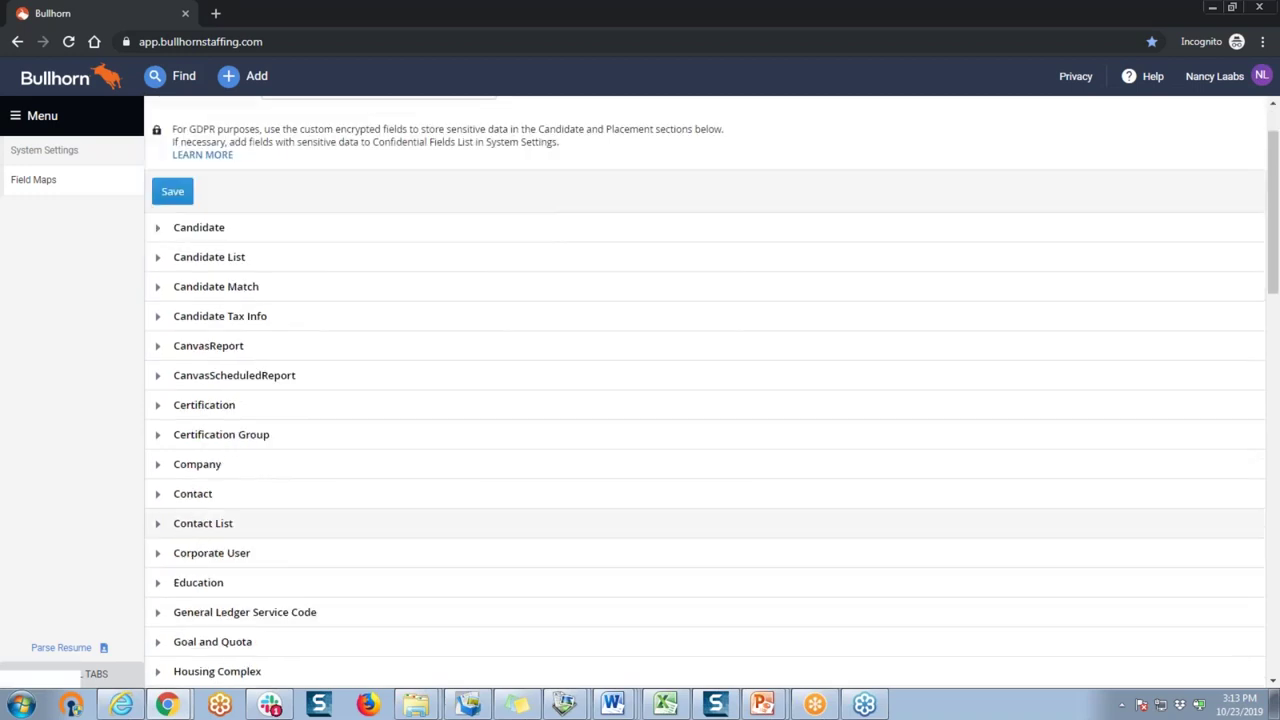
{"action": "left_click", "coordinate": [157, 497]}
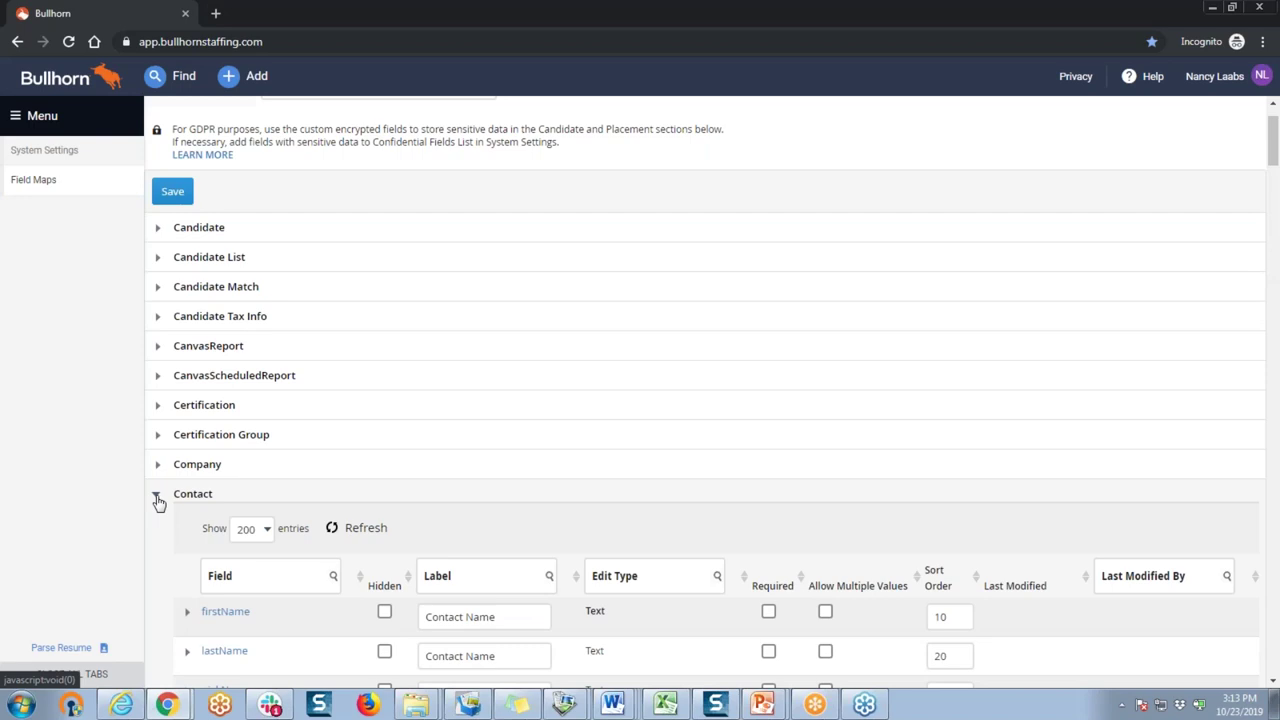
- Open the contact list and bring up the Taylor Enterprises Java Developer's record for editing
{"action": "left_click", "coordinate": [62, 125]}
{"action": "left_click", "coordinate": [313, 320]}
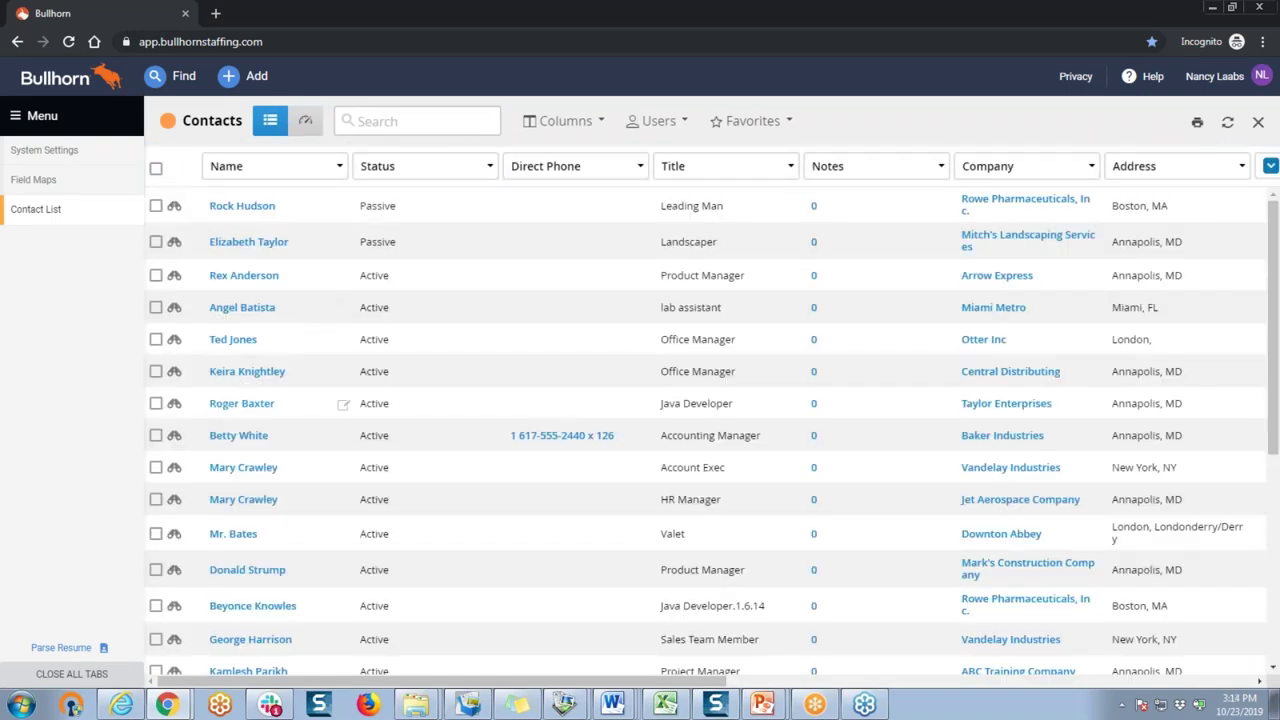
{"action": "left_click", "coordinate": [222, 404]}
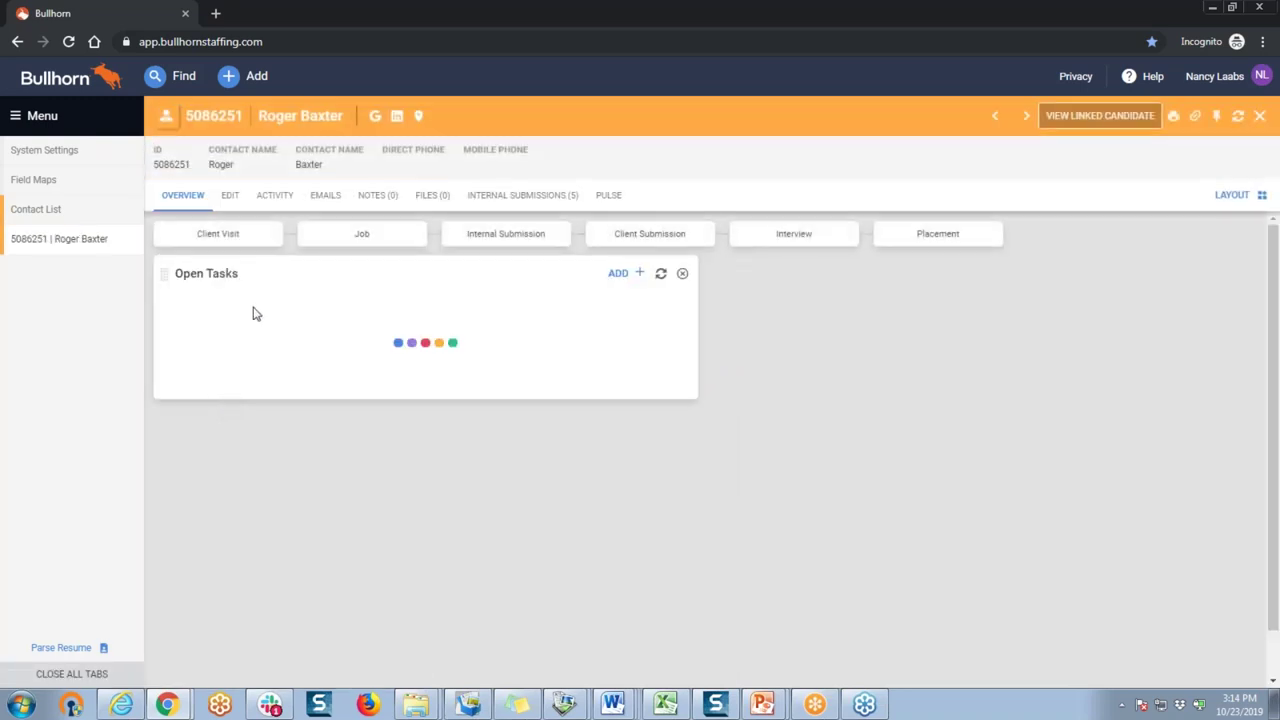
{"action": "left_click", "coordinate": [230, 198]}
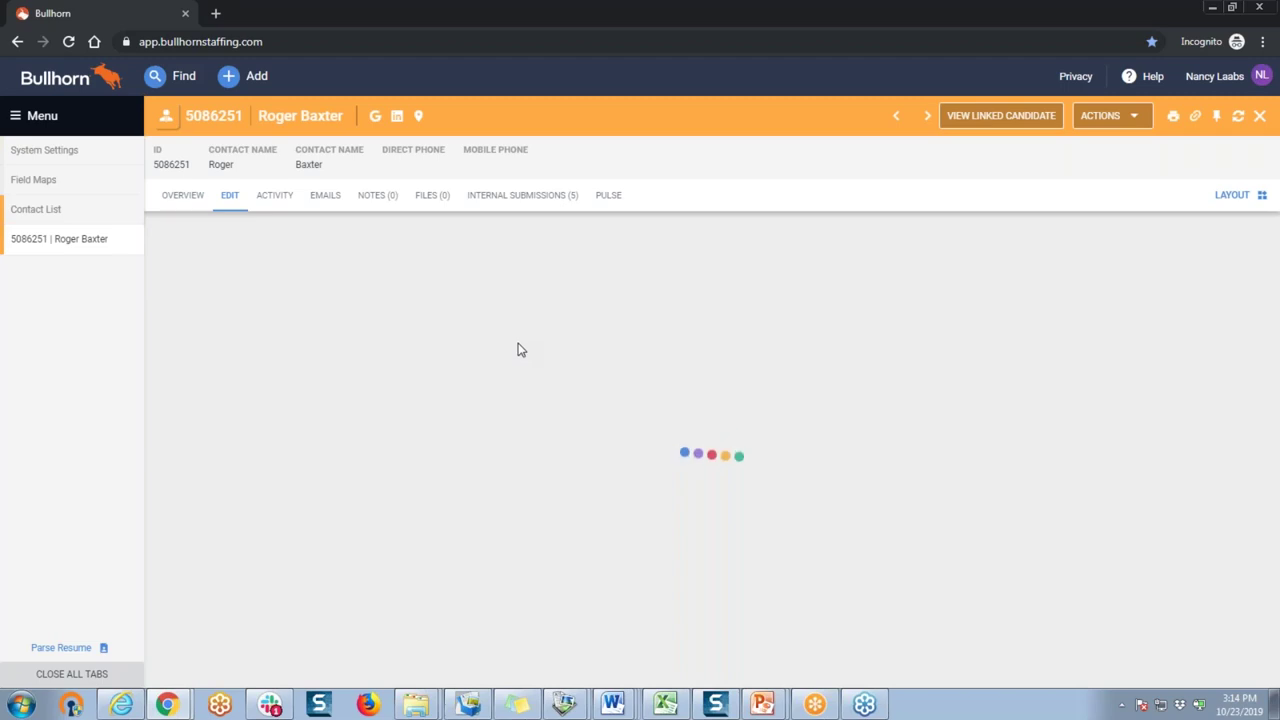
- Examine the Email 1, Email 2 and Email 3 fields in the contact's Contact Information section
{"action": "scroll", "coordinate": [534, 357], "scroll_direction": "down", "scroll_amount": 6}
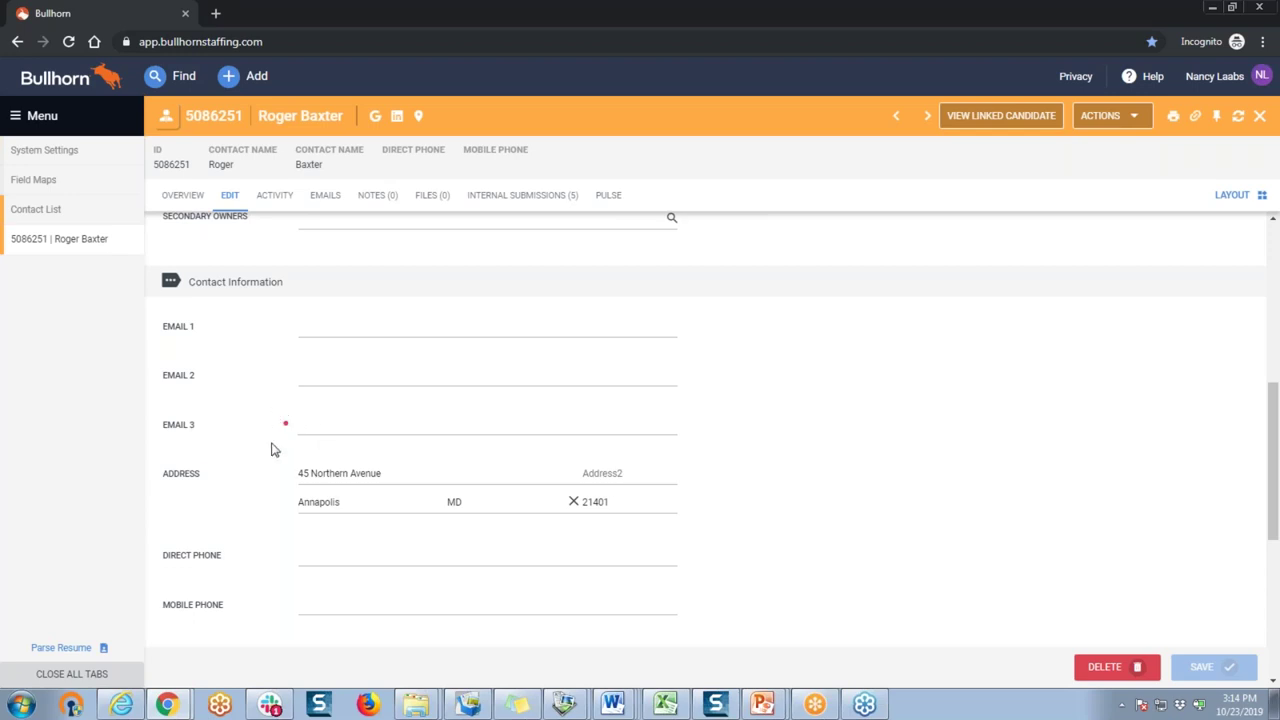
{"action": "left_click", "coordinate": [313, 425]}
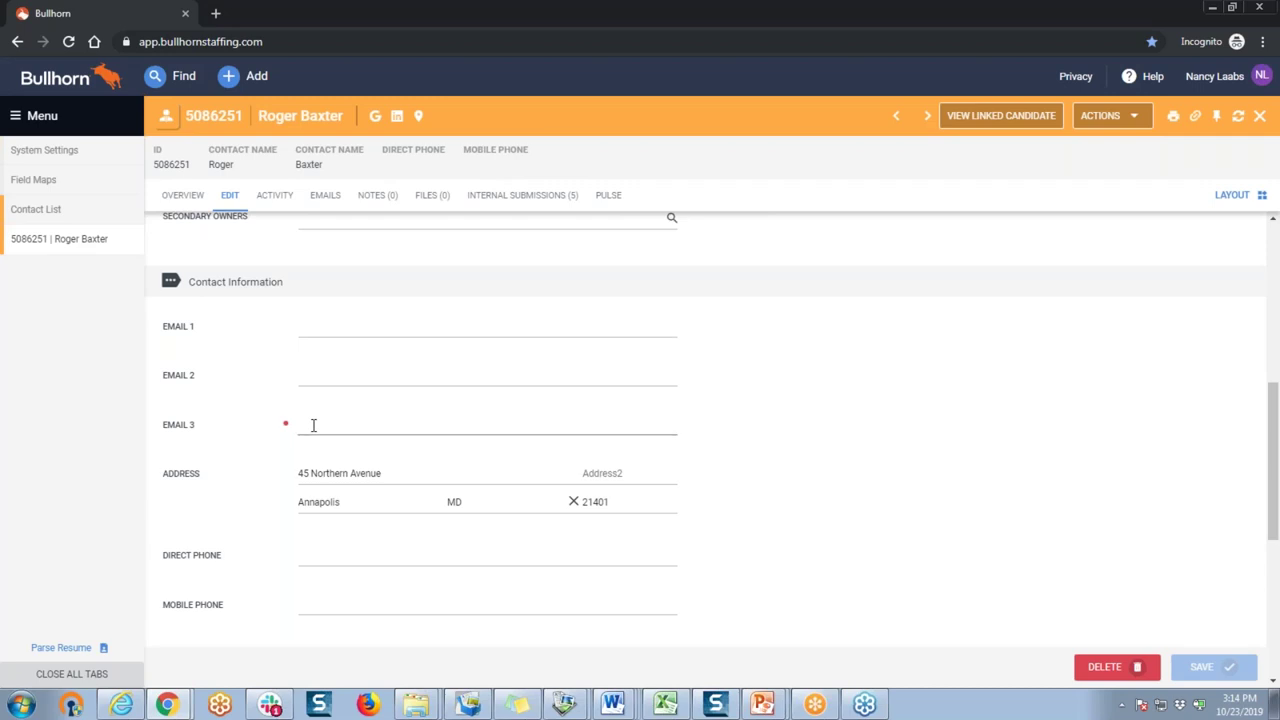
{"action": "left_click", "coordinate": [298, 372]}
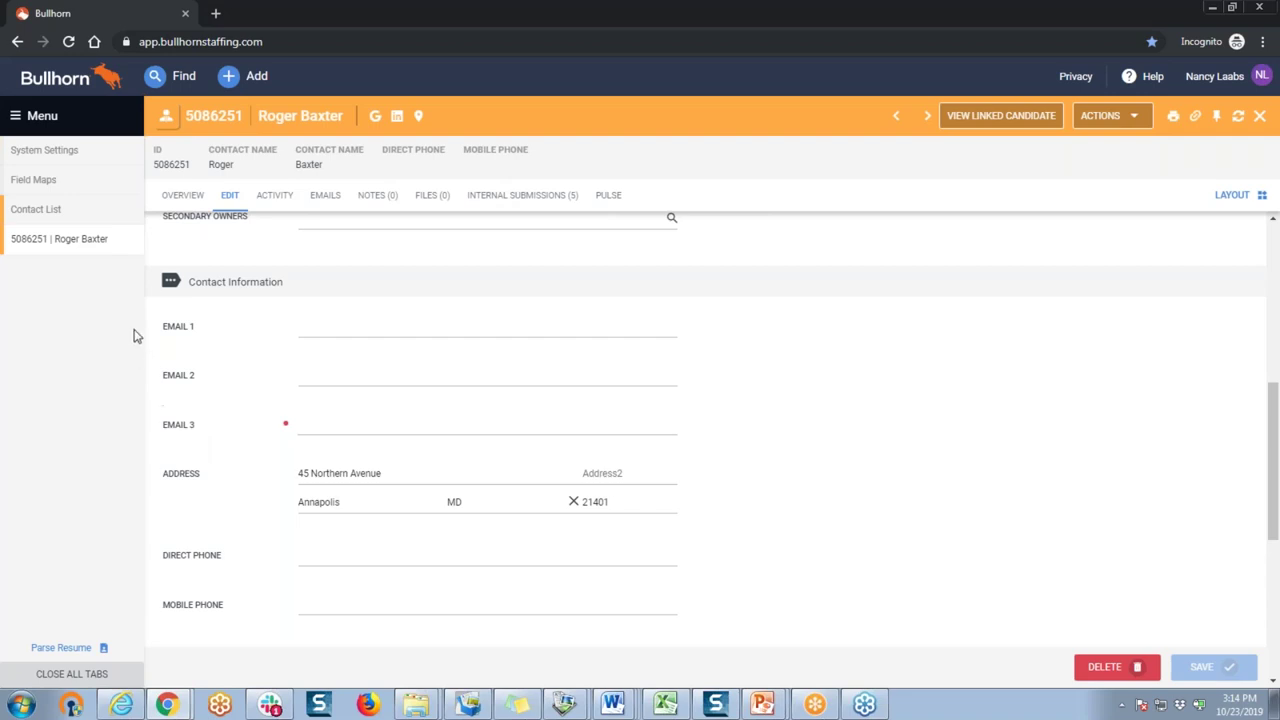
- Return to the Field Maps and filter the Contact field map by the field name email3
{"action": "left_click", "coordinate": [86, 189]}
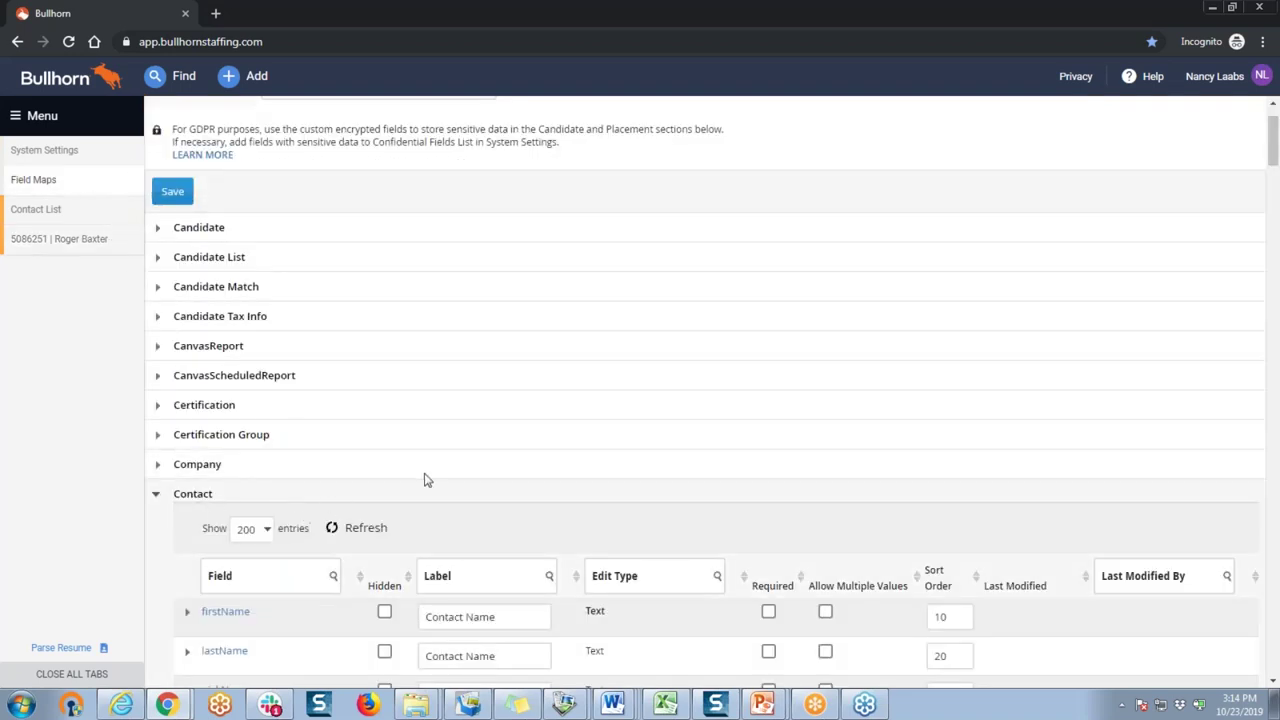
{"action": "scroll", "coordinate": [428, 477], "scroll_direction": "down", "scroll_amount": 2}
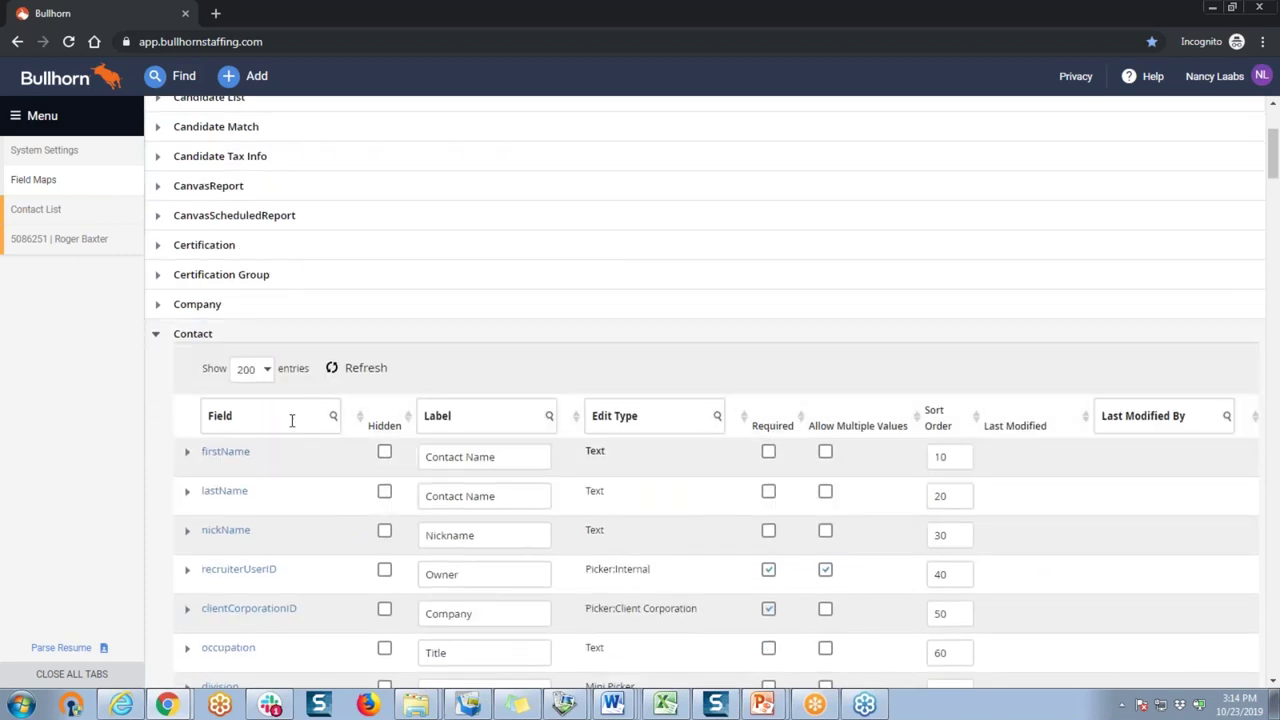
{"action": "left_click", "coordinate": [293, 418]}
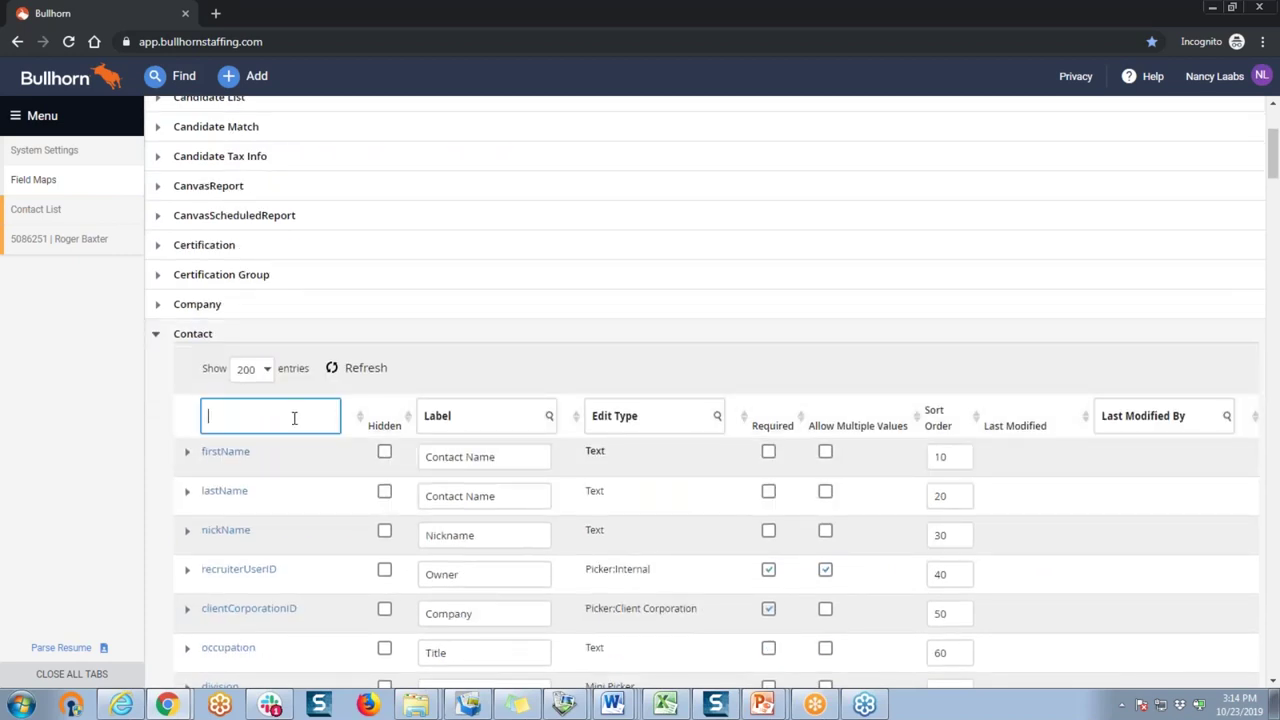
{"action": "type", "text": "email3"}
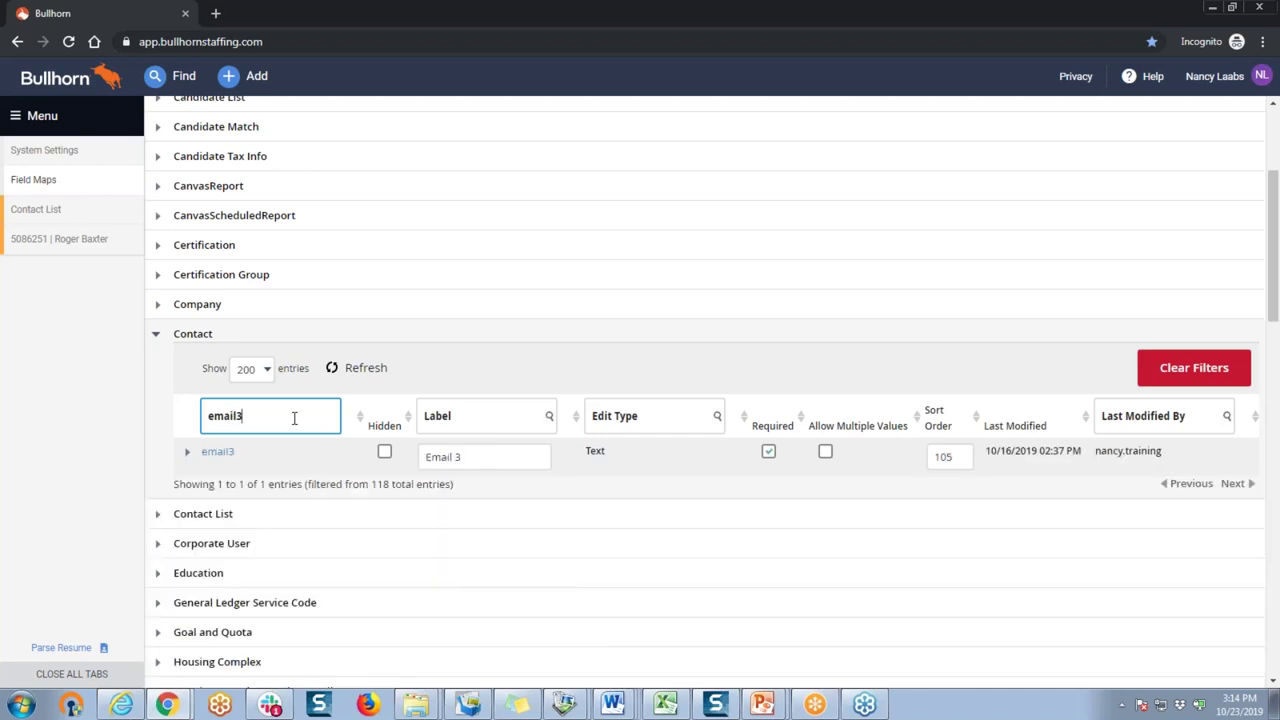
- Make the email3 contact field not required, mark it hidden, and save the field map
{"action": "left_click", "coordinate": [768, 455]}
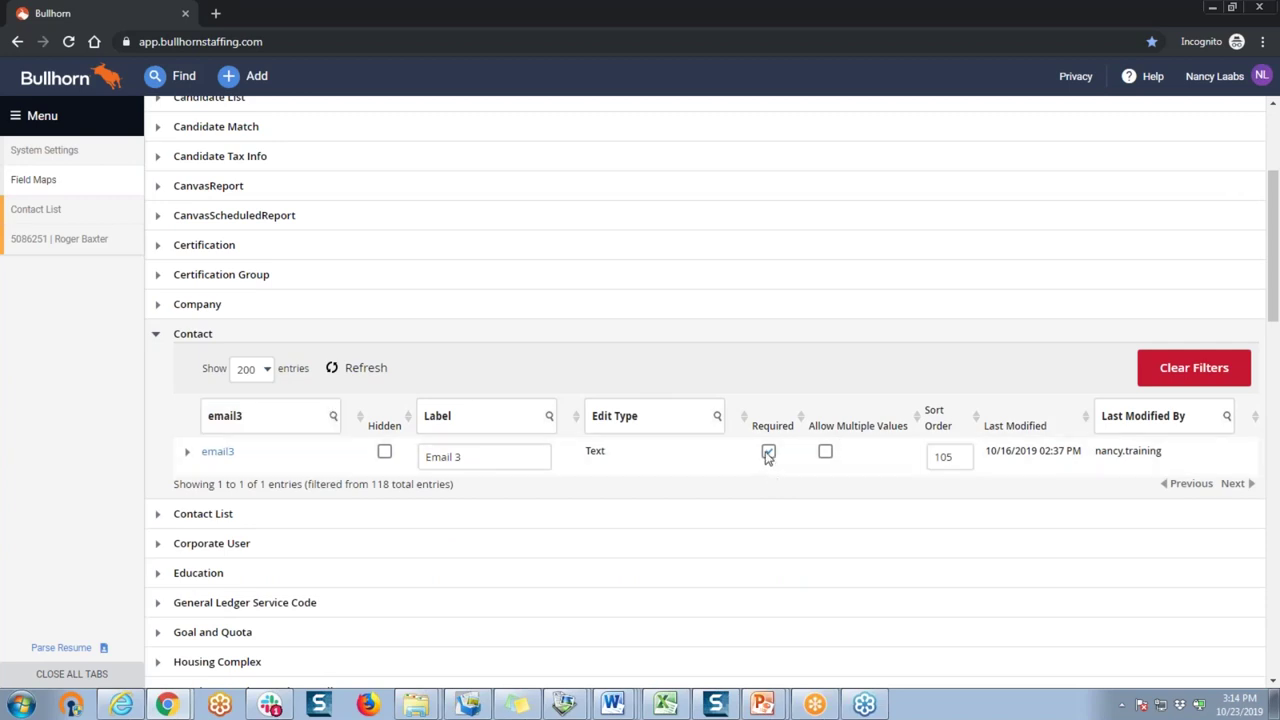
{"action": "left_click", "coordinate": [768, 452]}
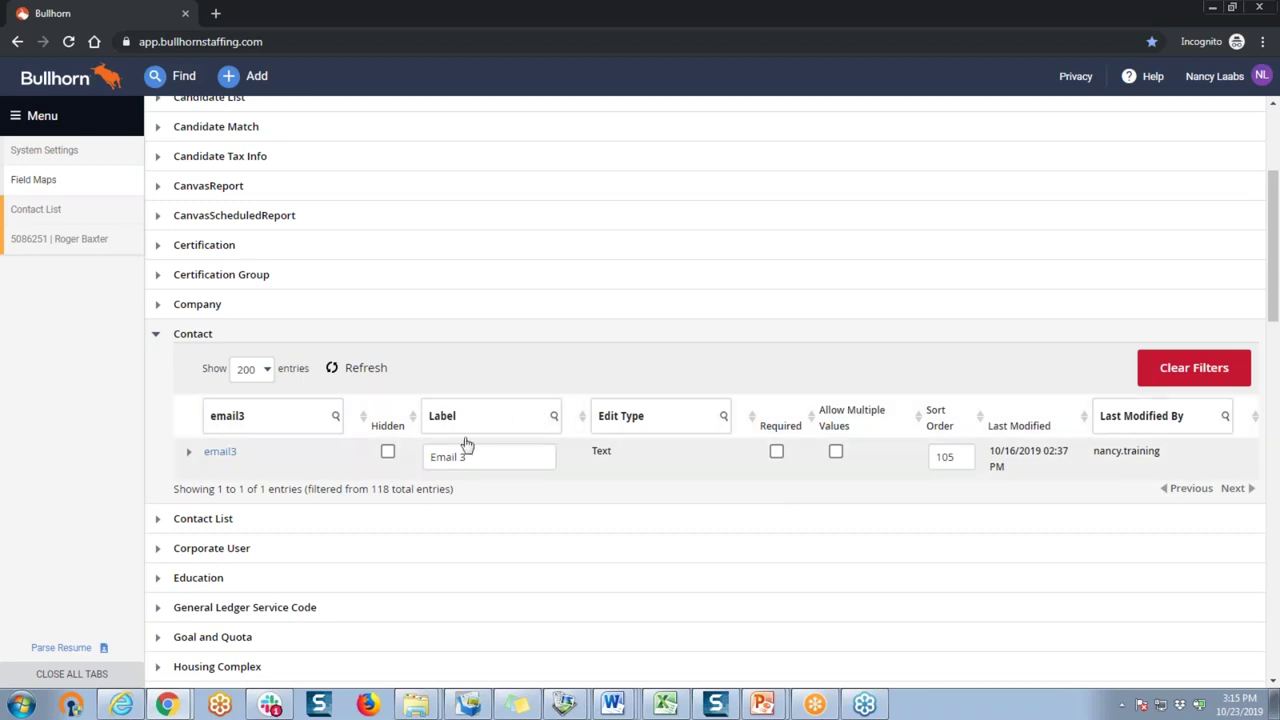
{"action": "left_click", "coordinate": [388, 452]}
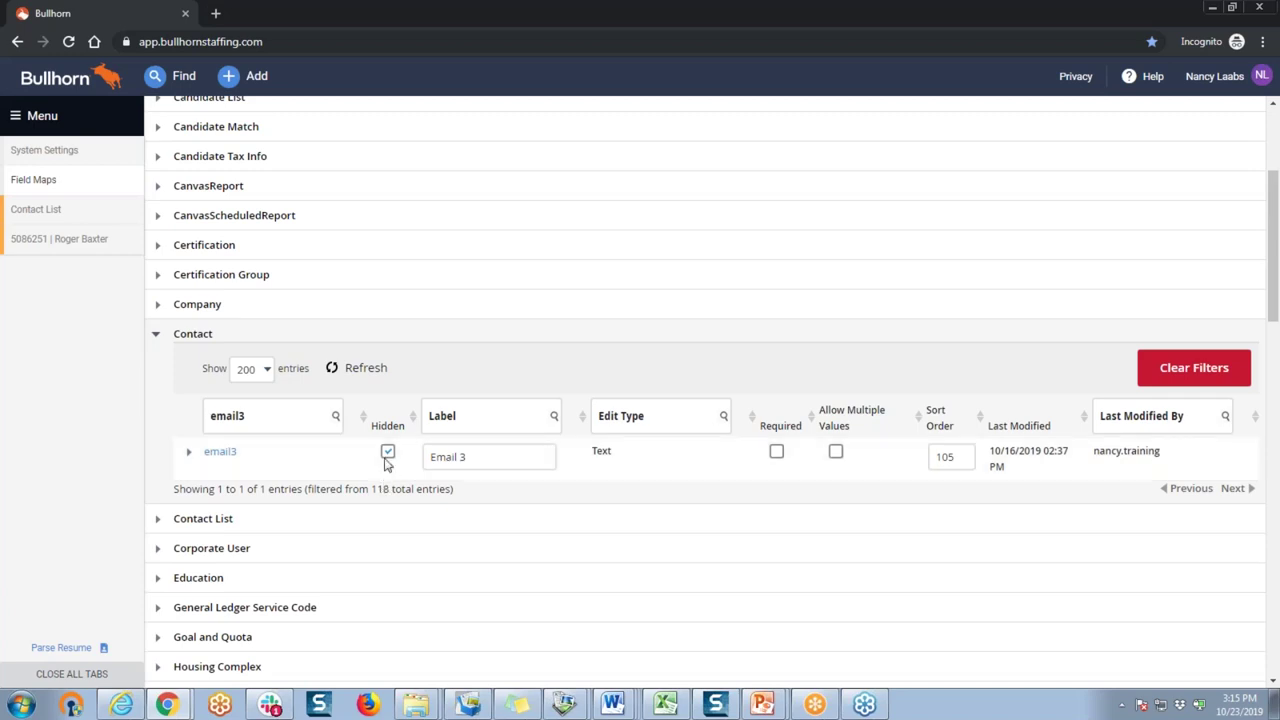
{"action": "scroll", "coordinate": [386, 412], "scroll_direction": "up", "scroll_amount": 1}
{"action": "scroll", "coordinate": [186, 289], "scroll_direction": "up", "scroll_amount": 2}
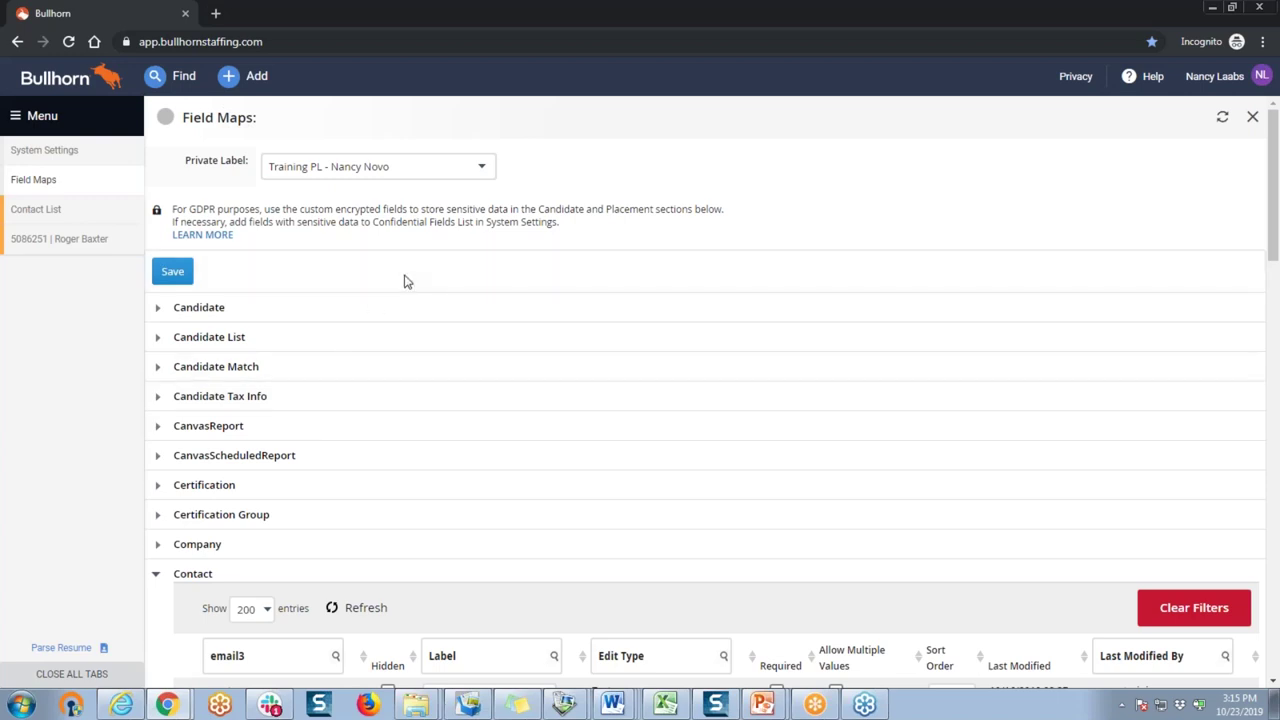
- Log out of the current Bullhorn session and confirm leaving
{"action": "left_click", "coordinate": [1204, 88]}
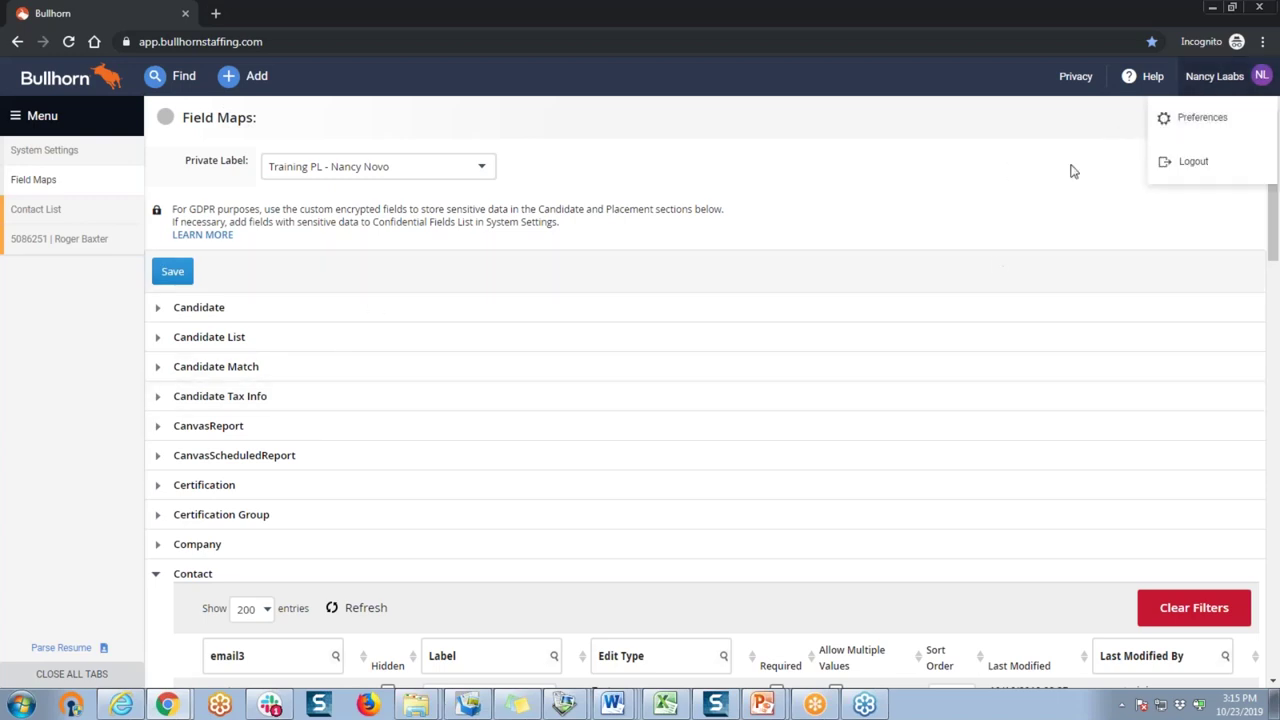
{"action": "left_click", "coordinate": [1188, 162]}
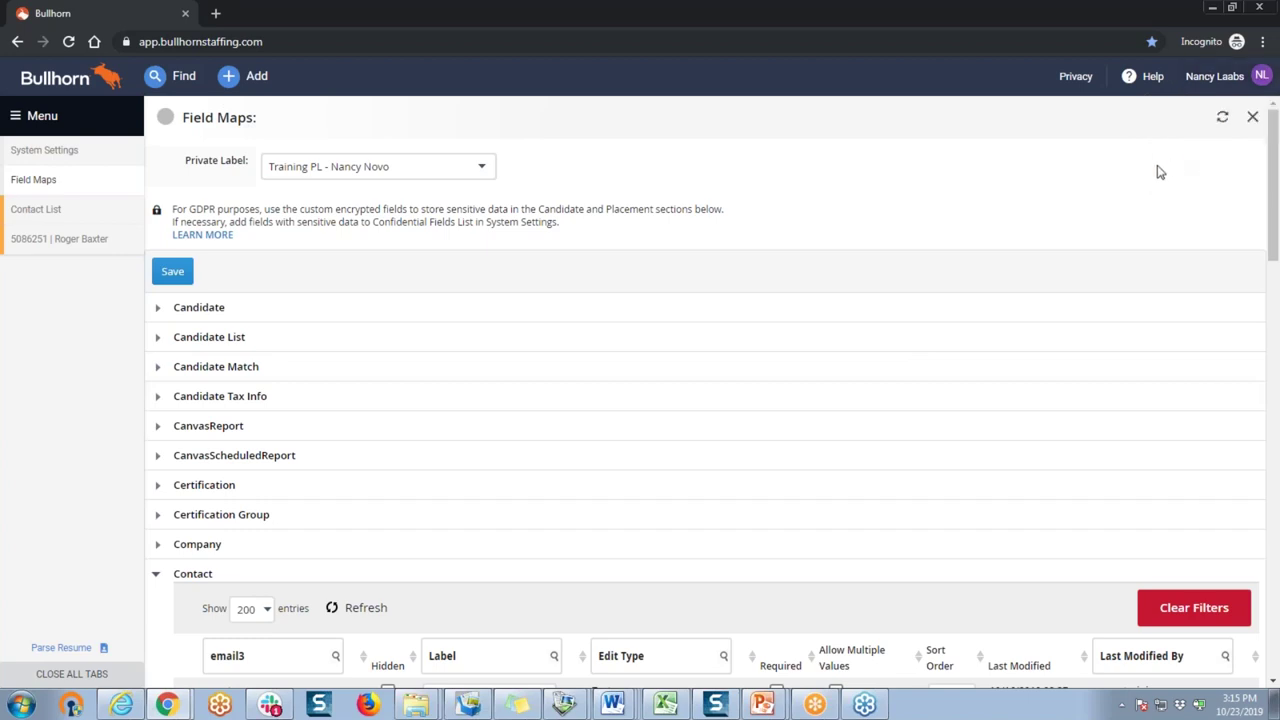
{"action": "left_click", "coordinate": [736, 133]}
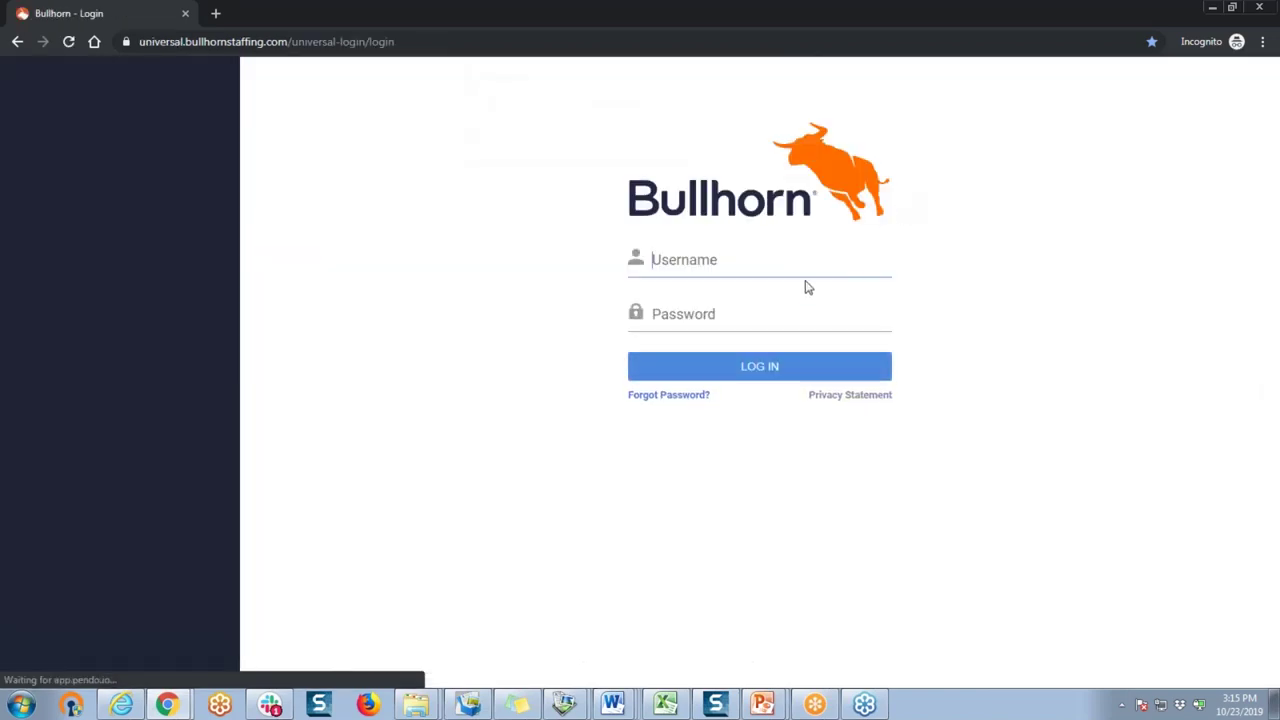
- Log back in with the account username and password
{"action": "type", "text": "nancy"}
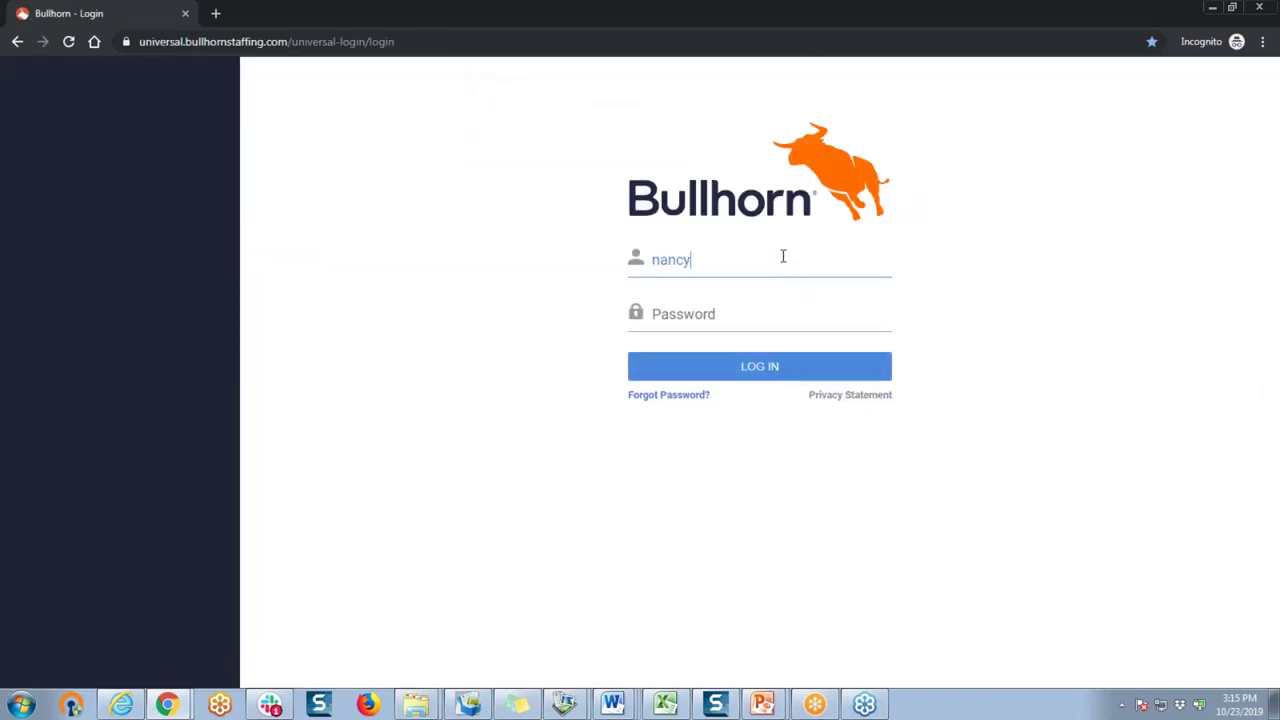
{"action": "type", "text": ".training"}
{"action": "key", "text": "Tab"}
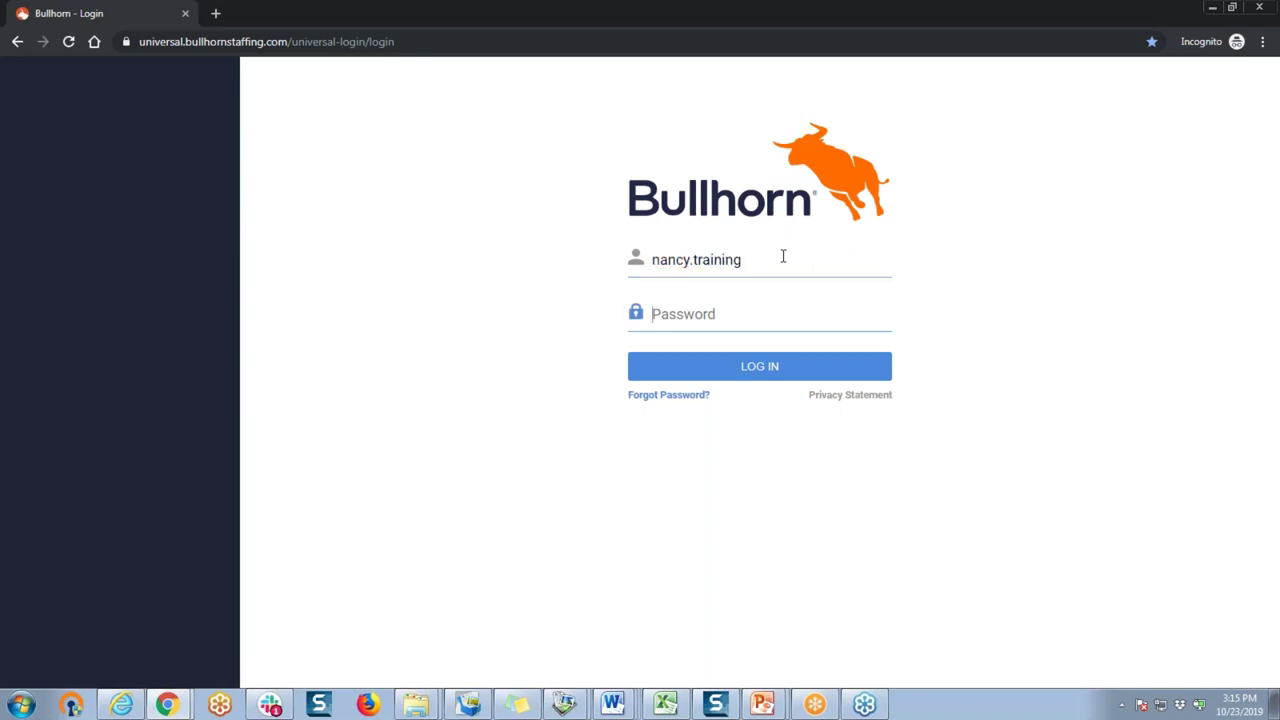
{"action": "type", "text": "************"}
{"action": "key", "text": "Return"}
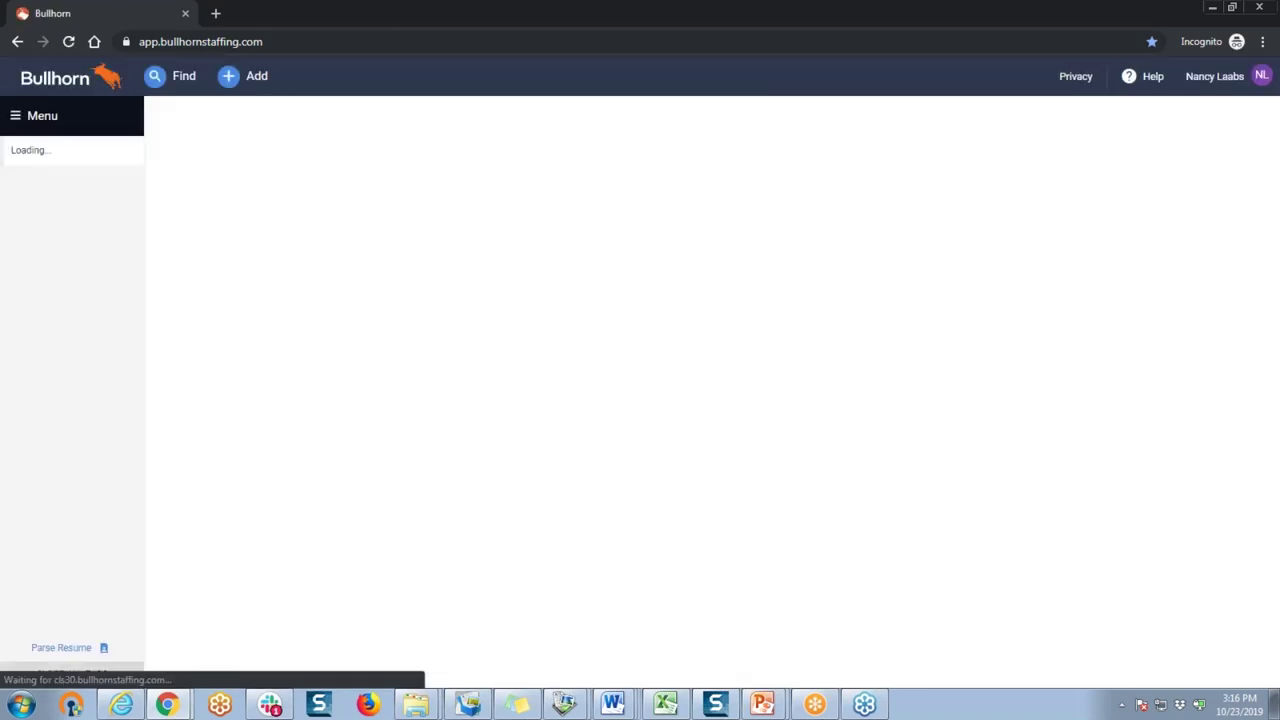
- Open the contact list and bring up the Otter Inc Office Manager's record for editing
{"action": "left_click", "coordinate": [55, 120]}
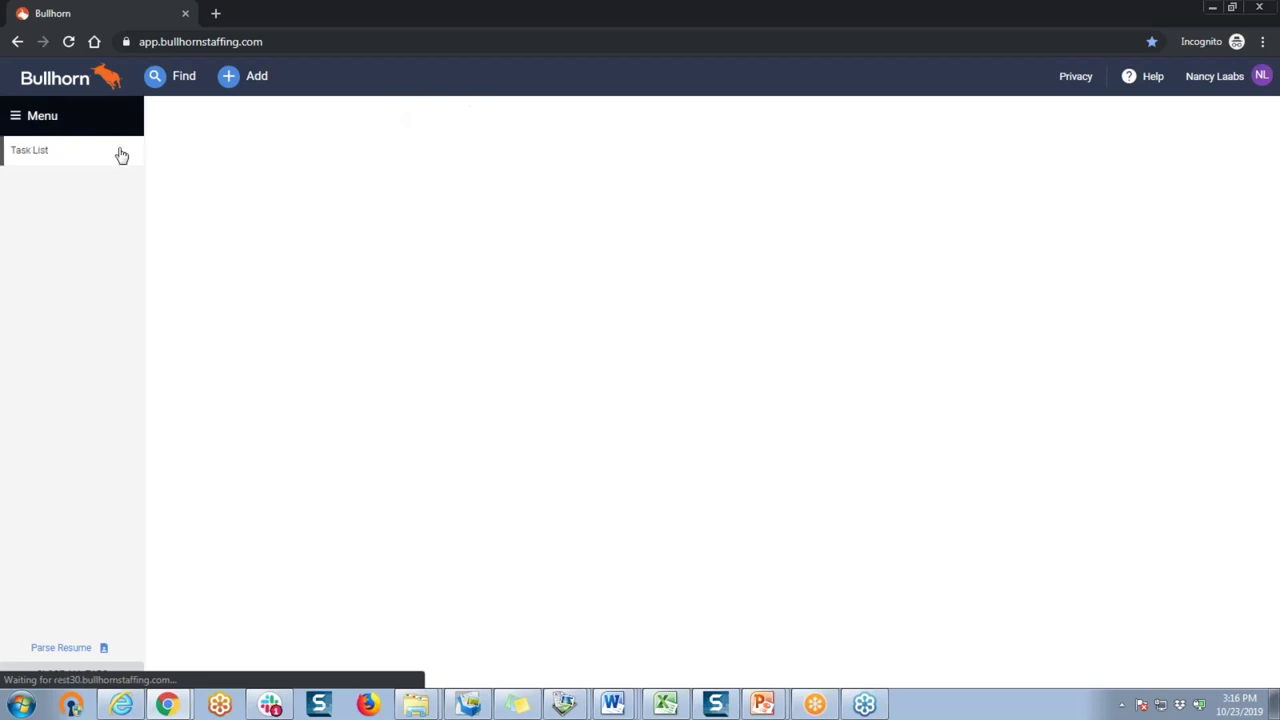
{"action": "left_click", "coordinate": [300, 314]}
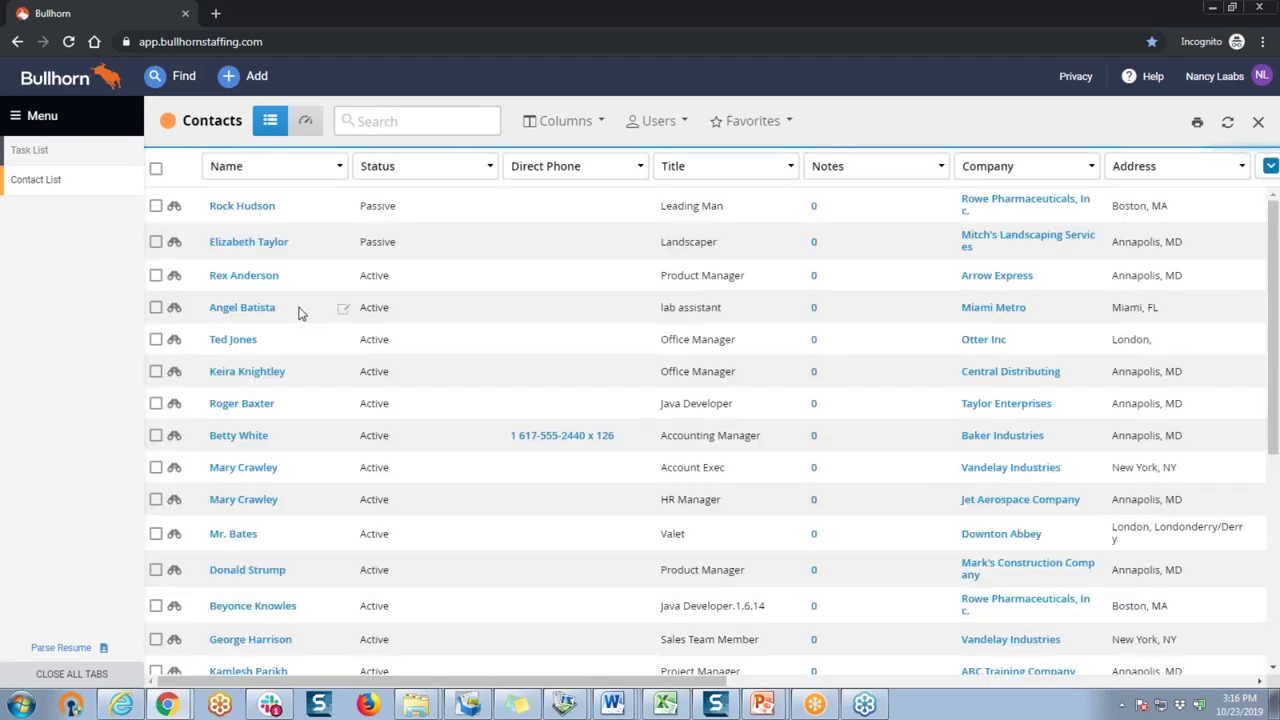
{"action": "left_click", "coordinate": [230, 342]}
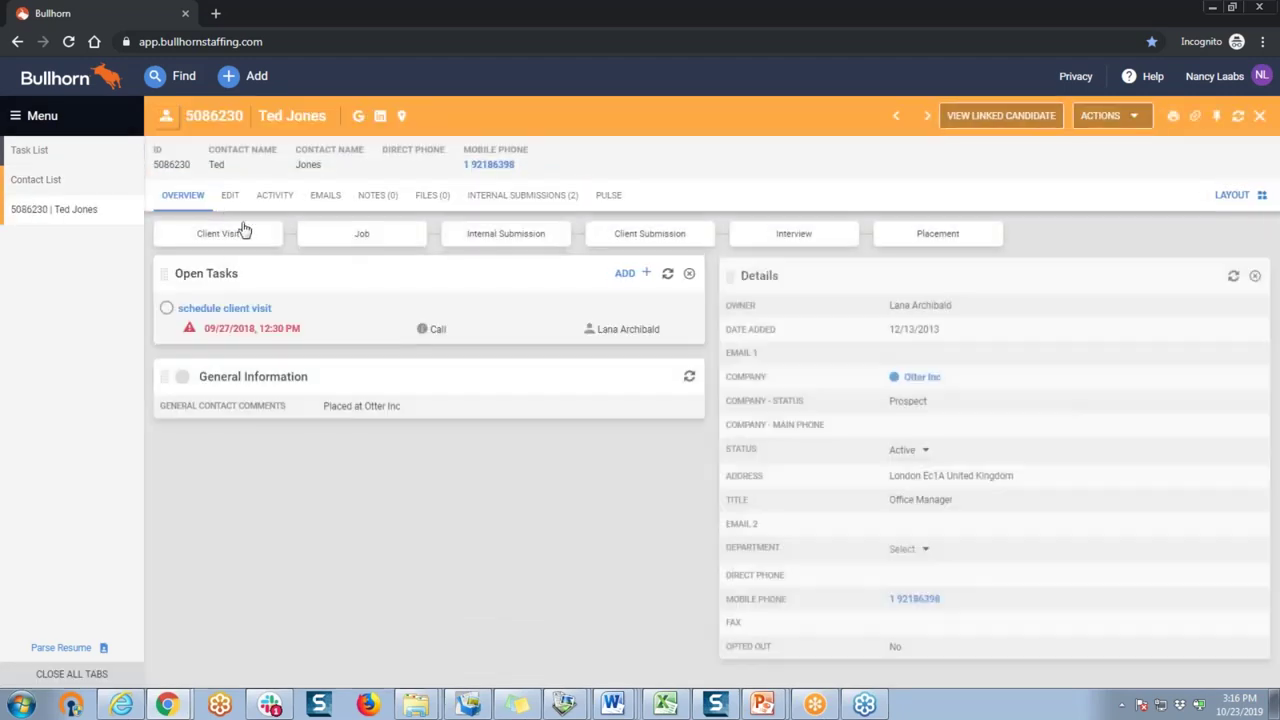
{"action": "left_click", "coordinate": [246, 229]}
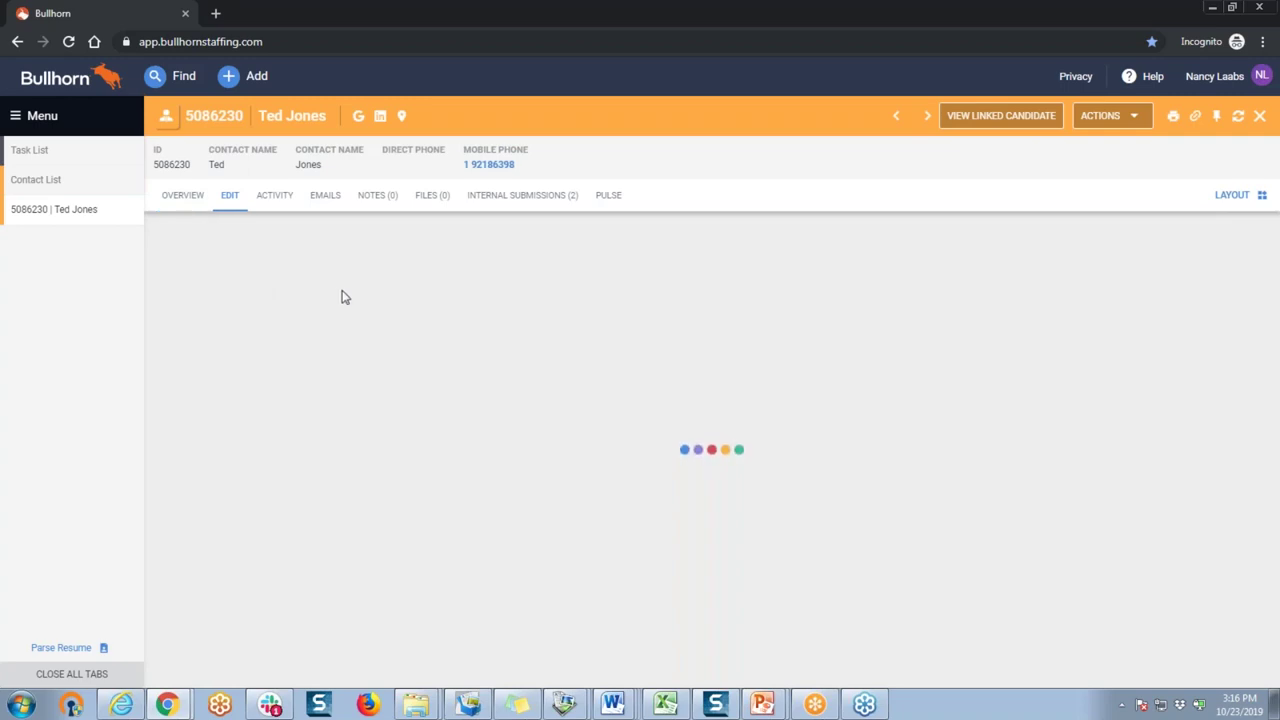
- Check the email fields in the contact's Contact Information section and return to the record's overview
{"action": "scroll", "coordinate": [343, 294], "scroll_direction": "down", "scroll_amount": 5}
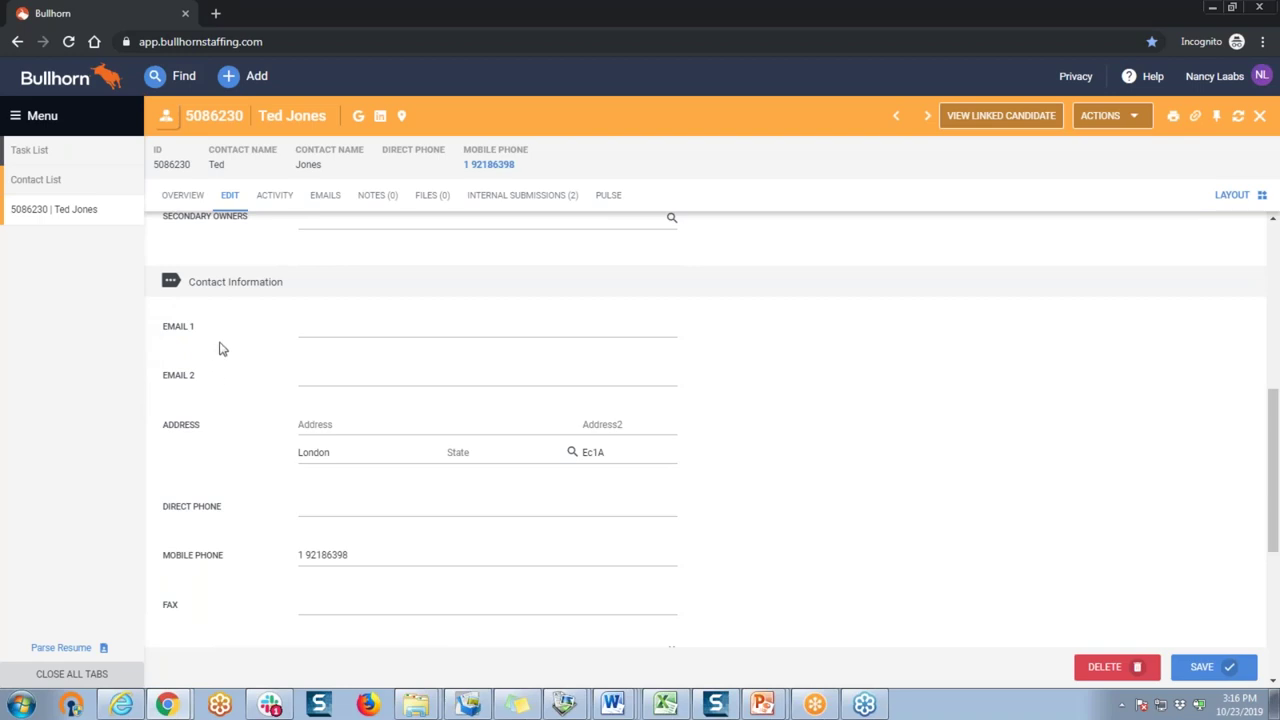
{"action": "left_click", "coordinate": [254, 380]}
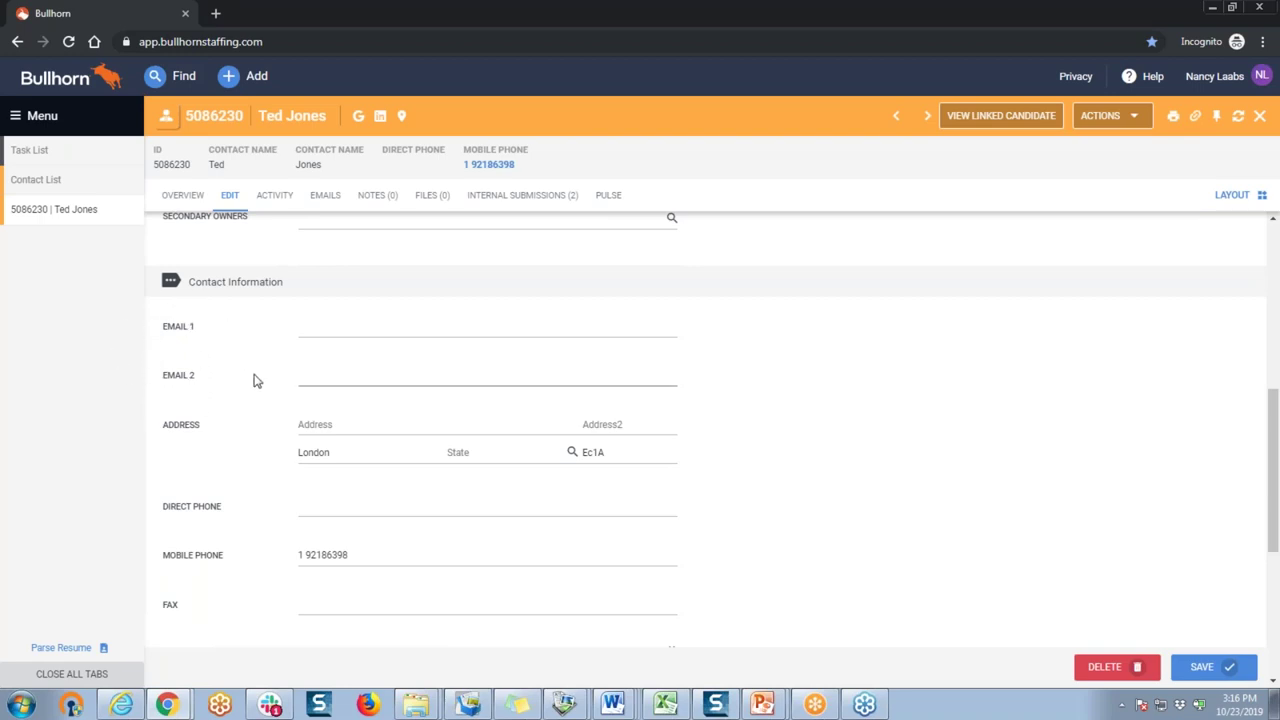
{"action": "scroll", "coordinate": [320, 330], "scroll_direction": "up", "scroll_amount": 2}
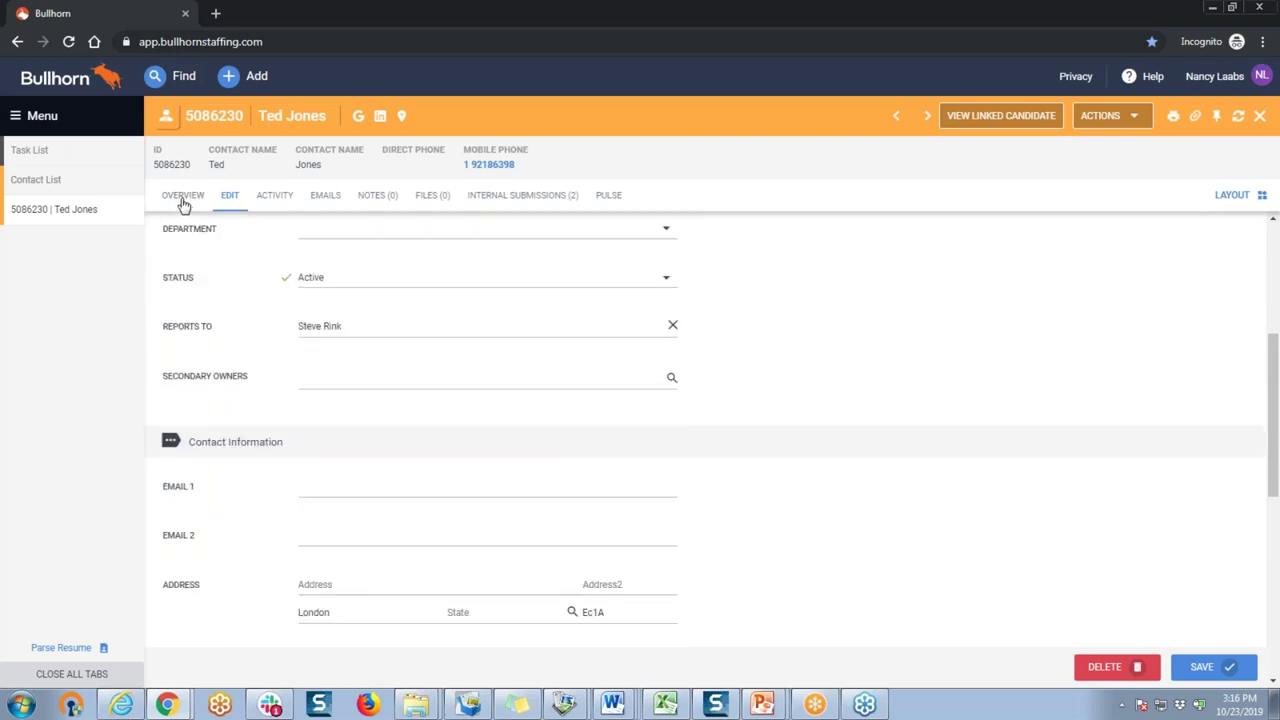
{"action": "left_click", "coordinate": [183, 201]}
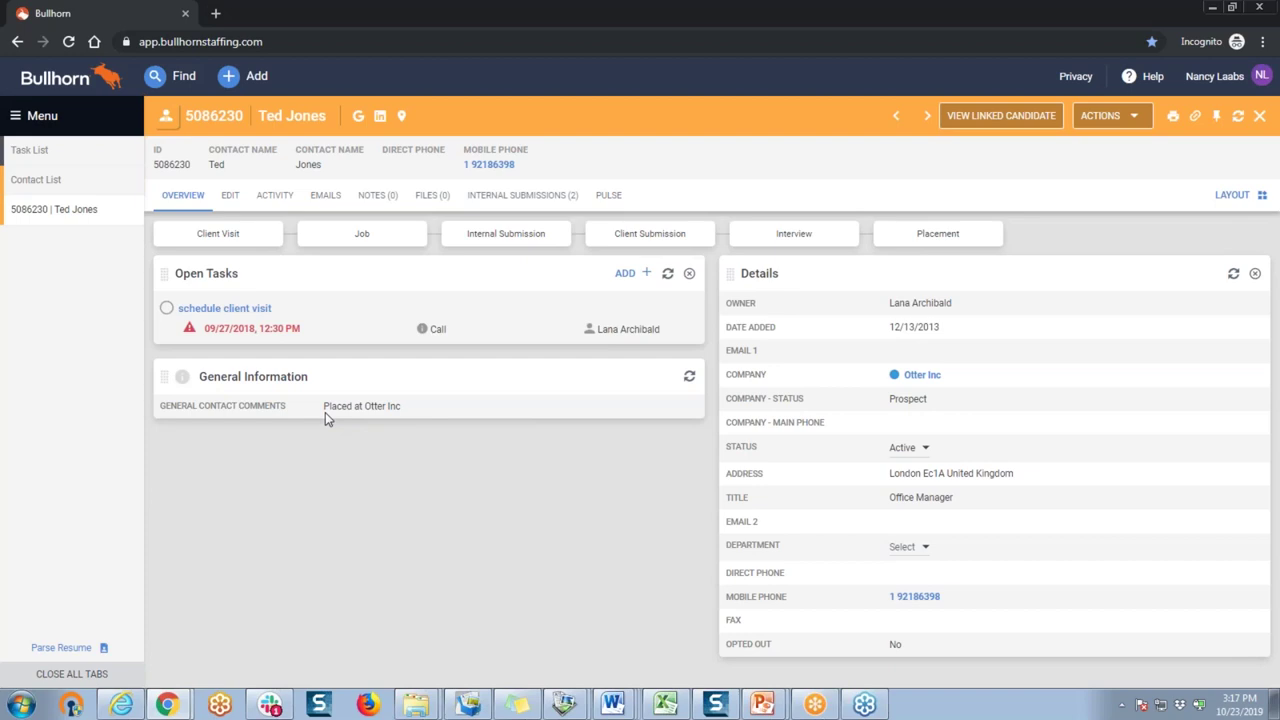
- Open the admin View Layout for the Contact entity and show its Overview Tab settings
{"action": "left_click", "coordinate": [98, 120]}
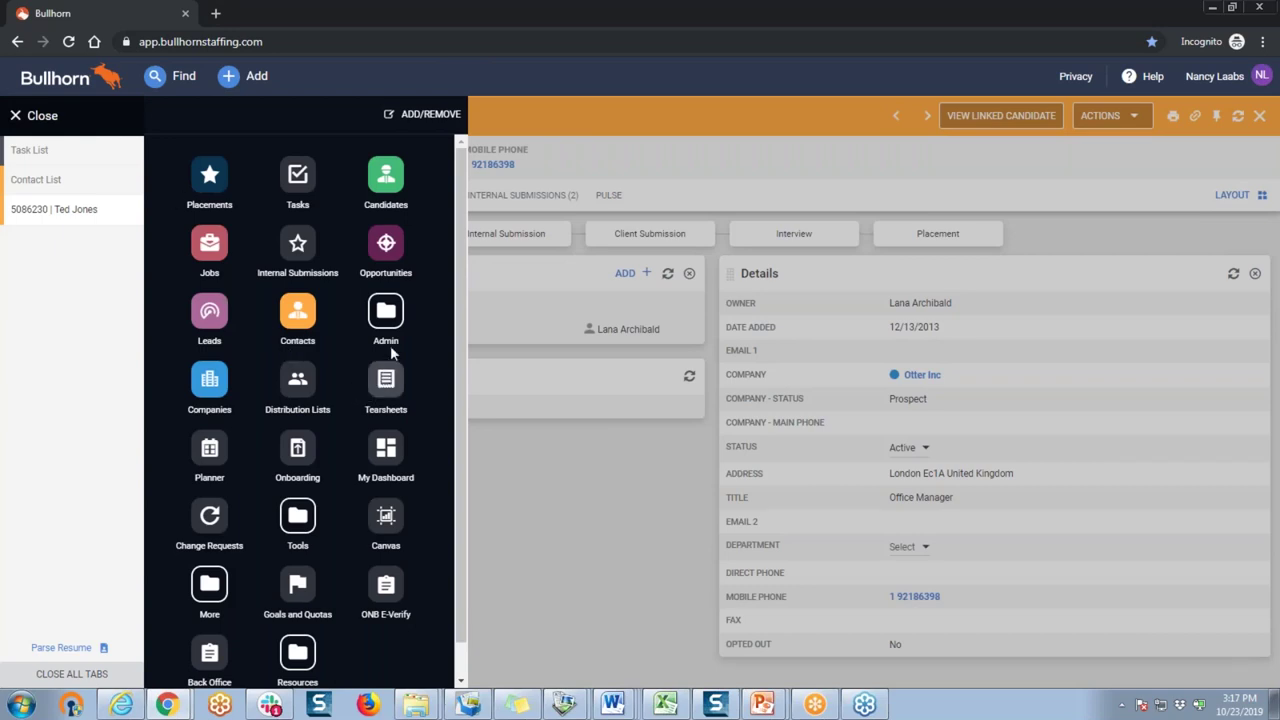
{"action": "left_click", "coordinate": [390, 315]}
{"action": "scroll", "coordinate": [360, 400], "scroll_direction": "down", "scroll_amount": 1}
{"action": "left_click", "coordinate": [298, 632]}
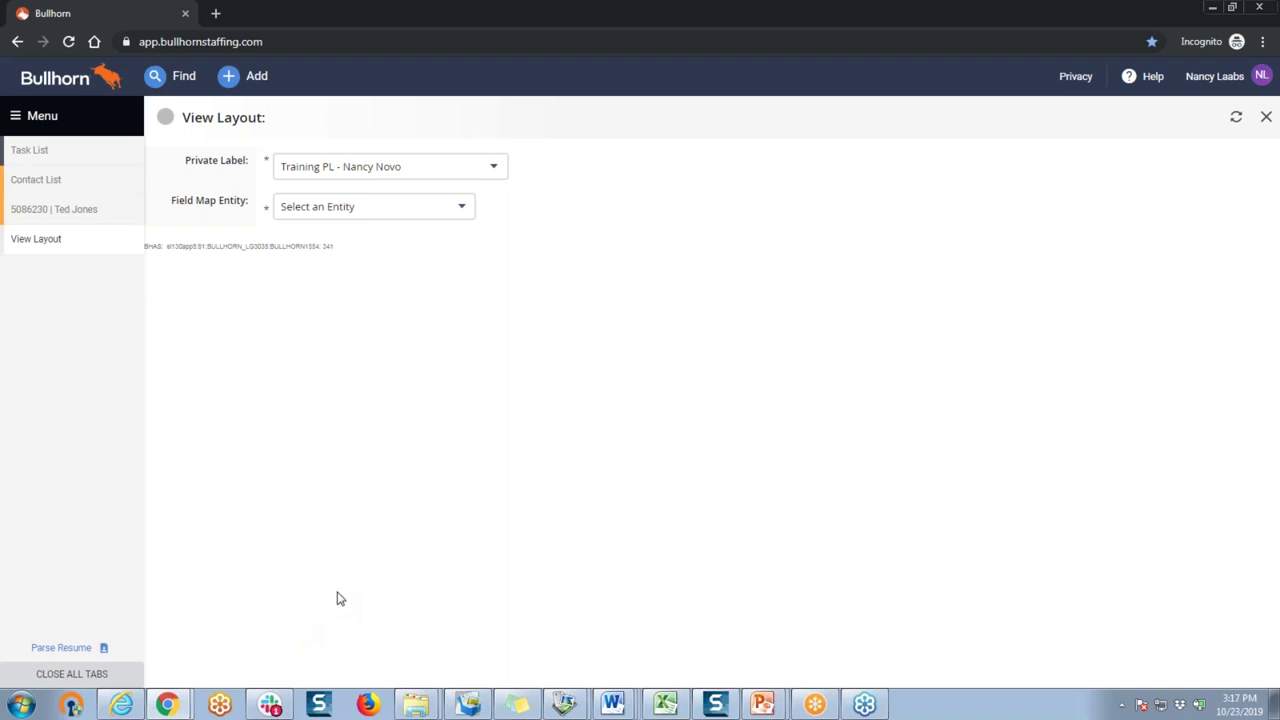
{"action": "left_click", "coordinate": [437, 217]}
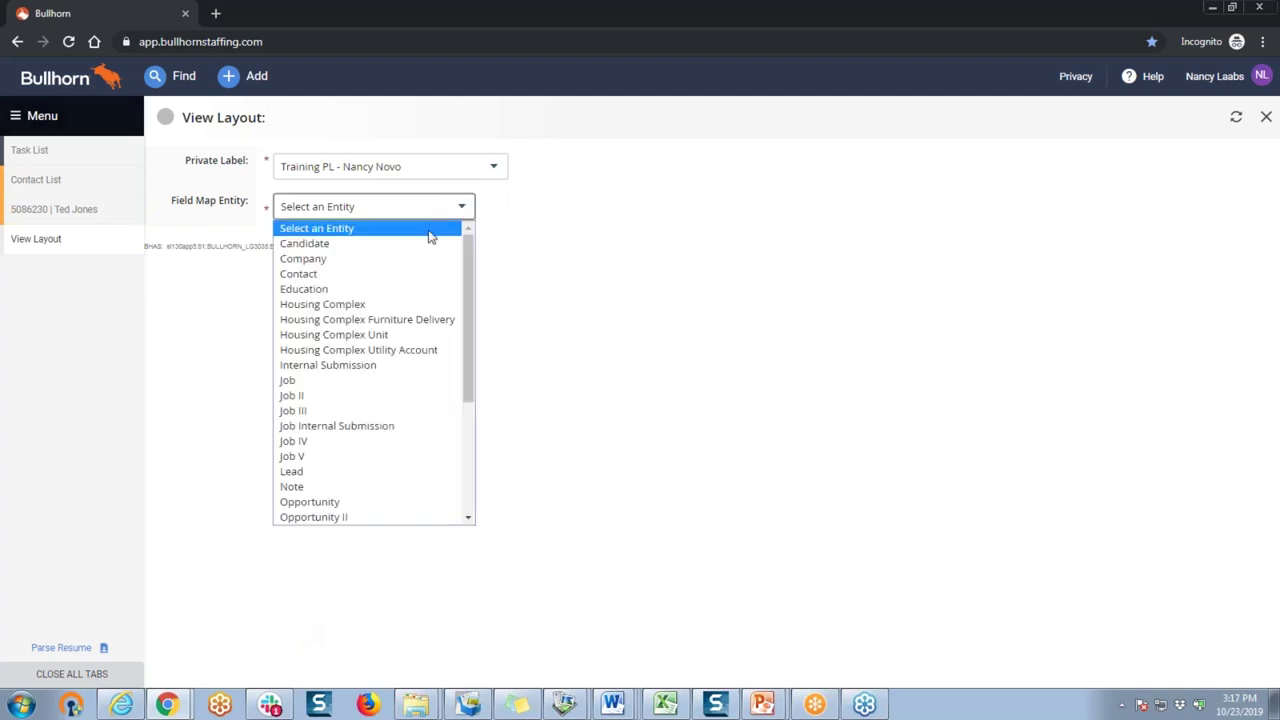
{"action": "left_click", "coordinate": [411, 275]}
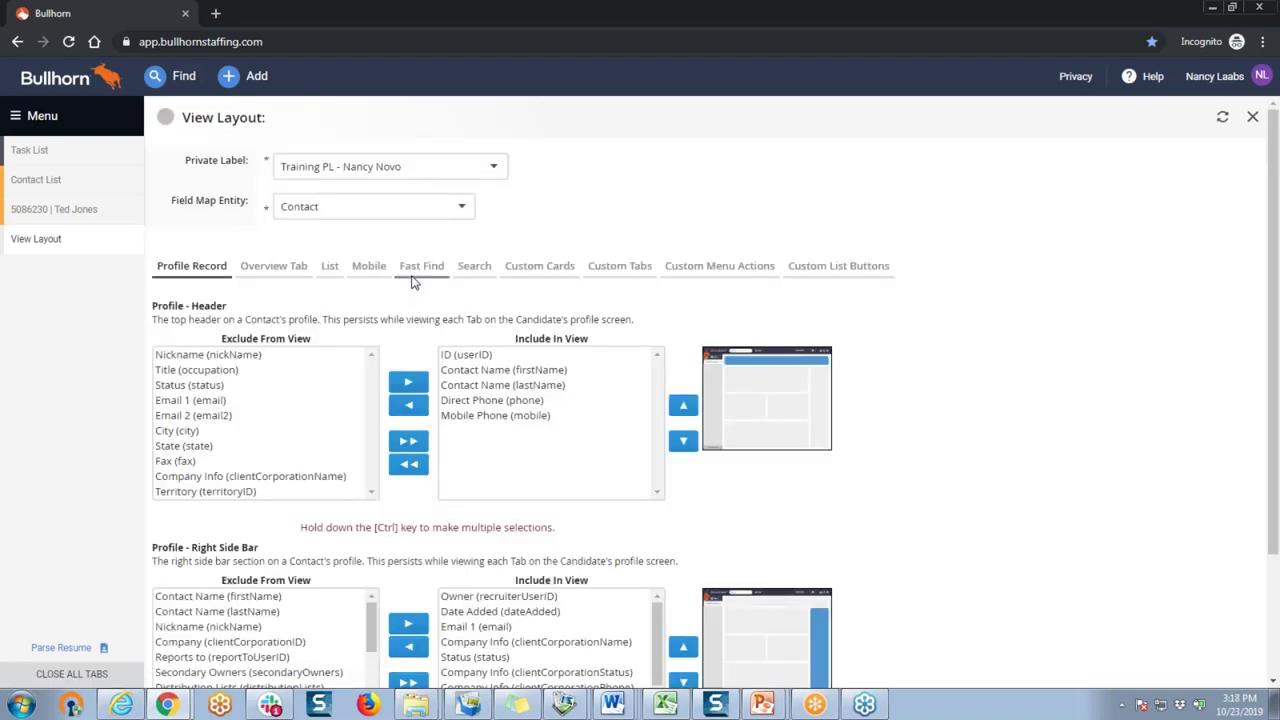
{"action": "left_click", "coordinate": [280, 268]}
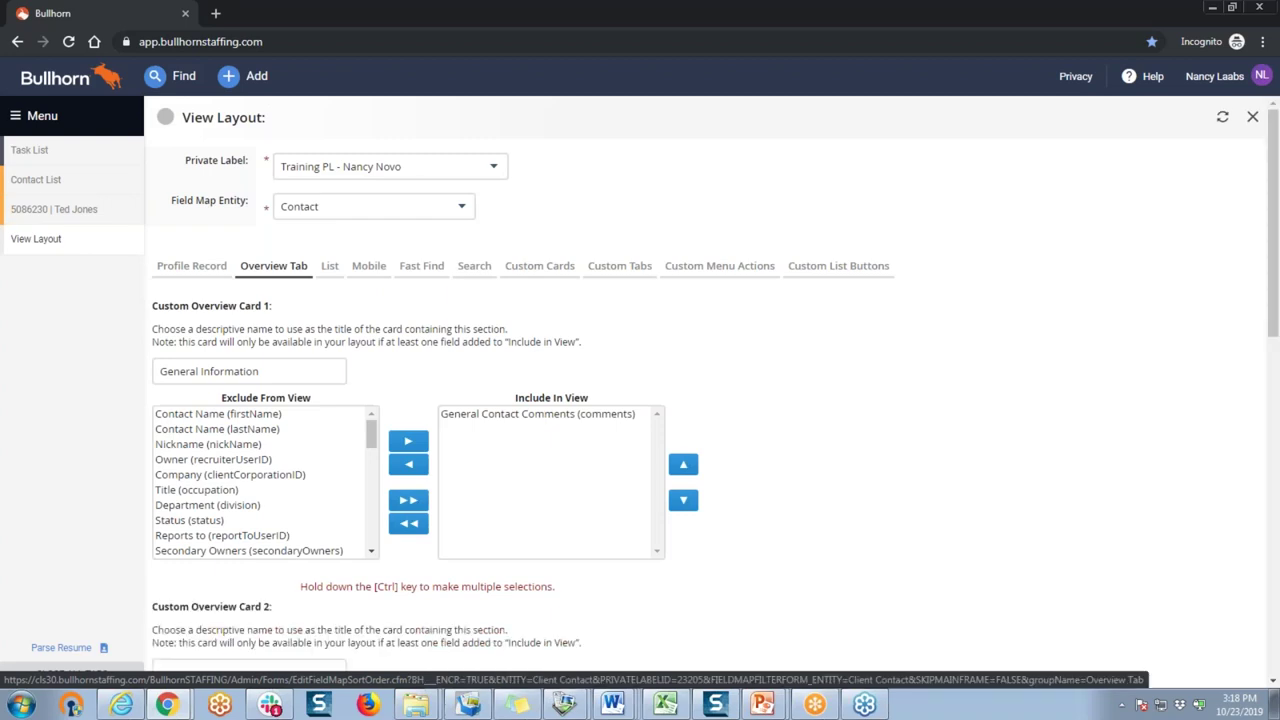
- Examine the included field and the card title of Custom Overview Card 1
{"action": "left_click", "coordinate": [577, 418]}
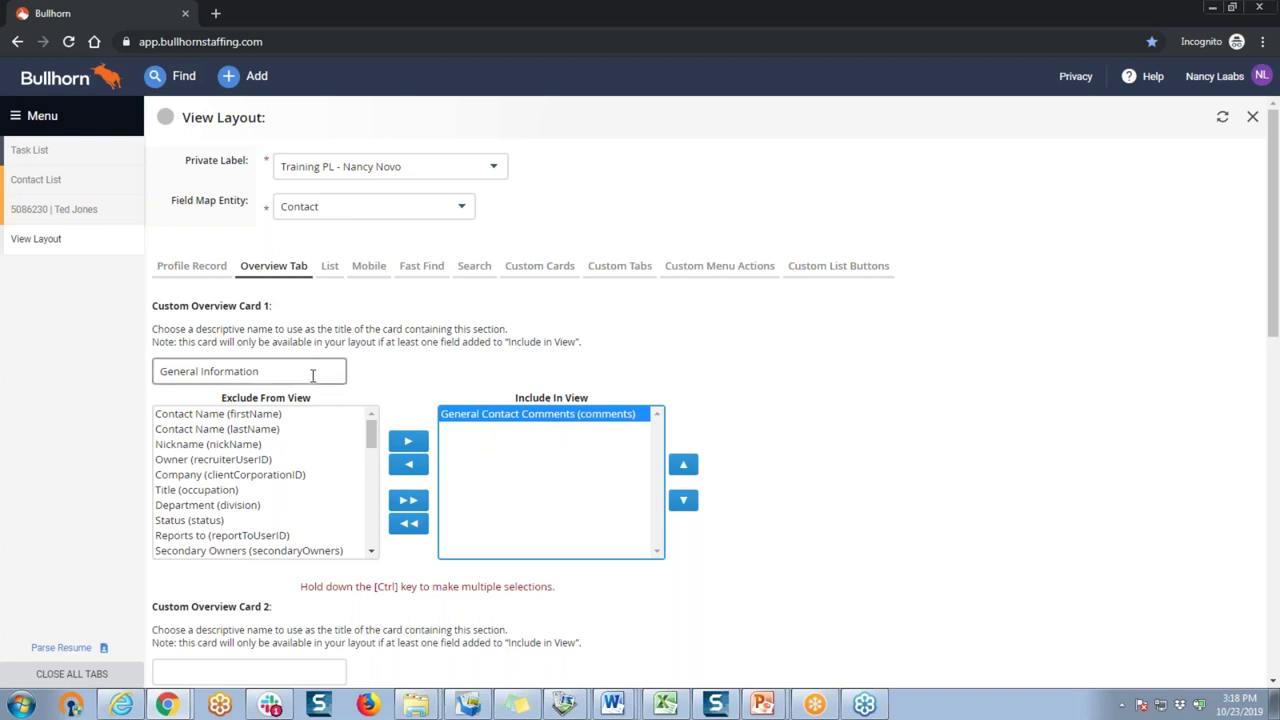
{"action": "left_click_drag", "start_coordinate": [305, 371], "coordinate": [156, 372]}
{"action": "left_click", "coordinate": [463, 381]}
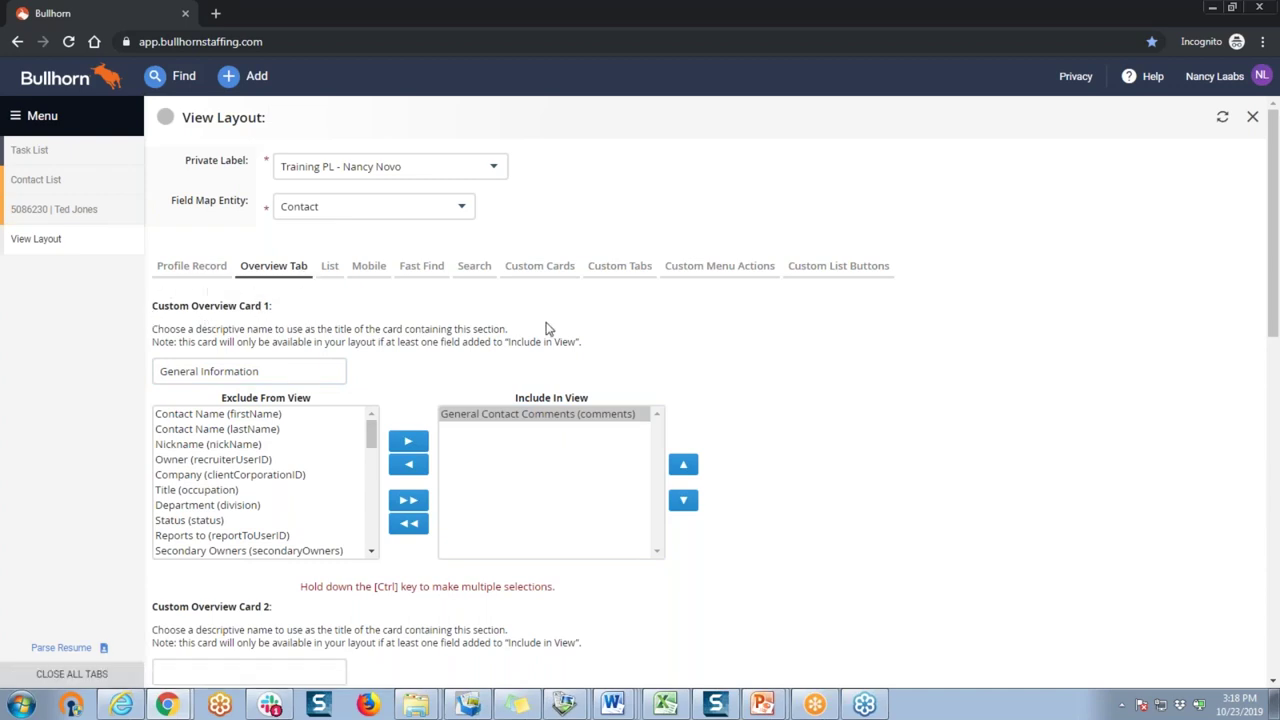
- Include Title (occupation) in Custom Overview Card 1 and save the layout
{"action": "left_click", "coordinate": [200, 493]}
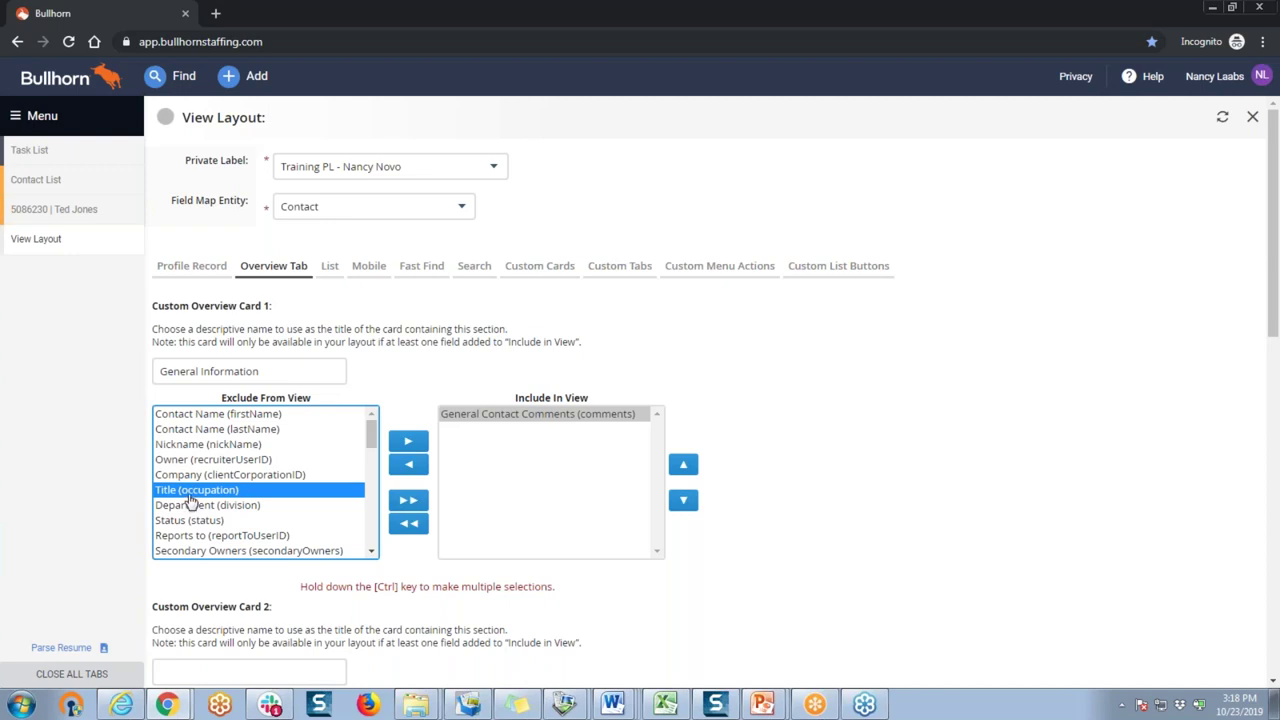
{"action": "left_click", "coordinate": [405, 443]}
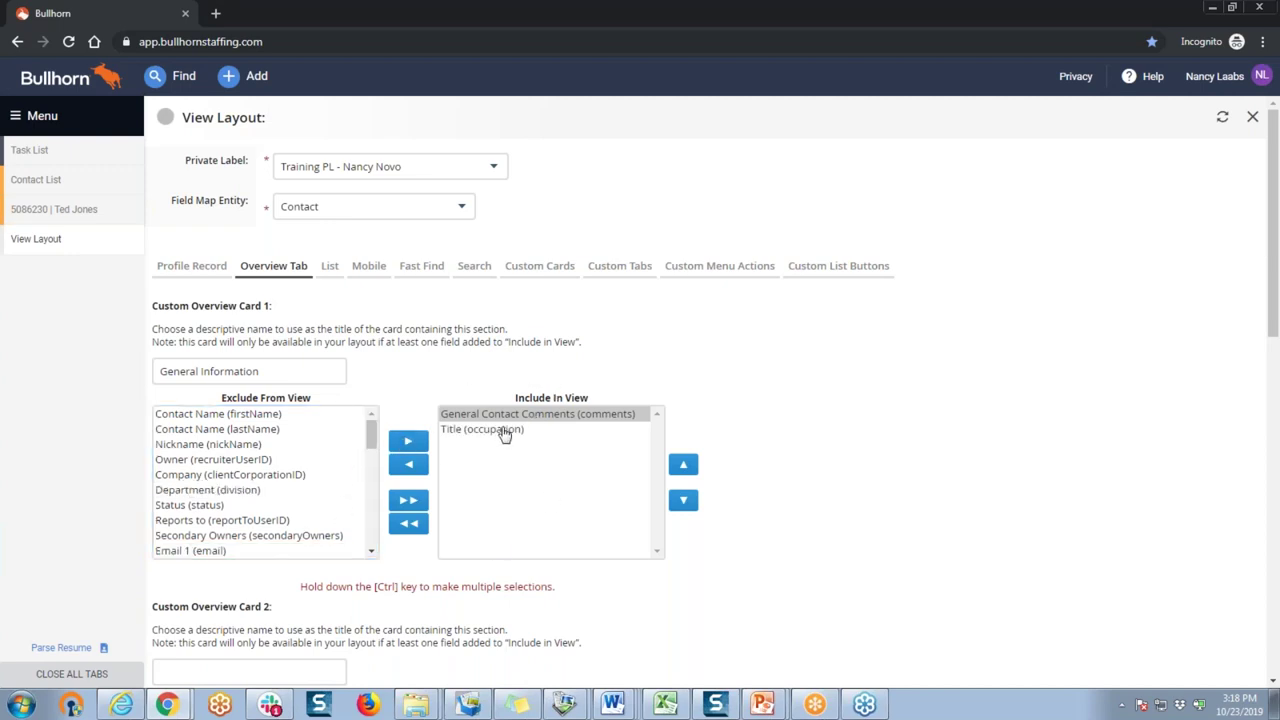
{"action": "scroll", "coordinate": [780, 577], "scroll_direction": "down", "scroll_amount": 8}
{"action": "left_click", "coordinate": [678, 676]}
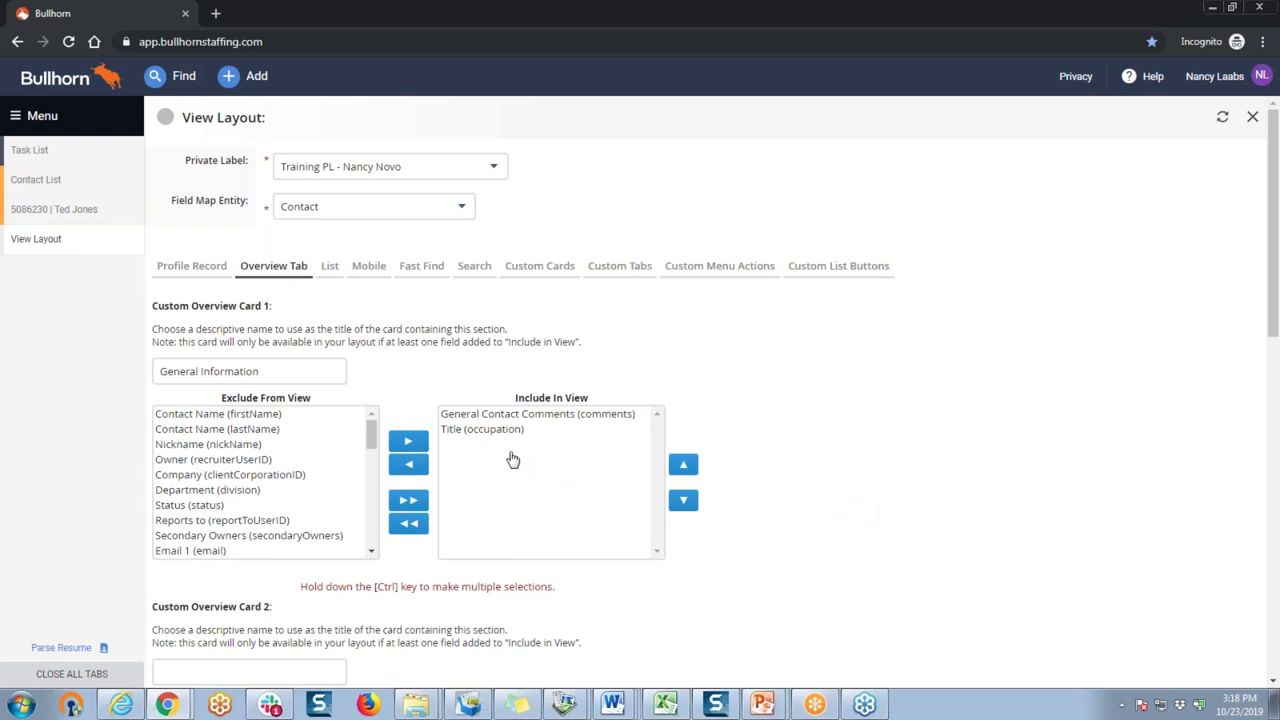
- Return to the Otter Inc contact's overview, and switch to the Being an Effective Administrator presentation in PowerPoint
{"action": "left_click", "coordinate": [77, 211]}
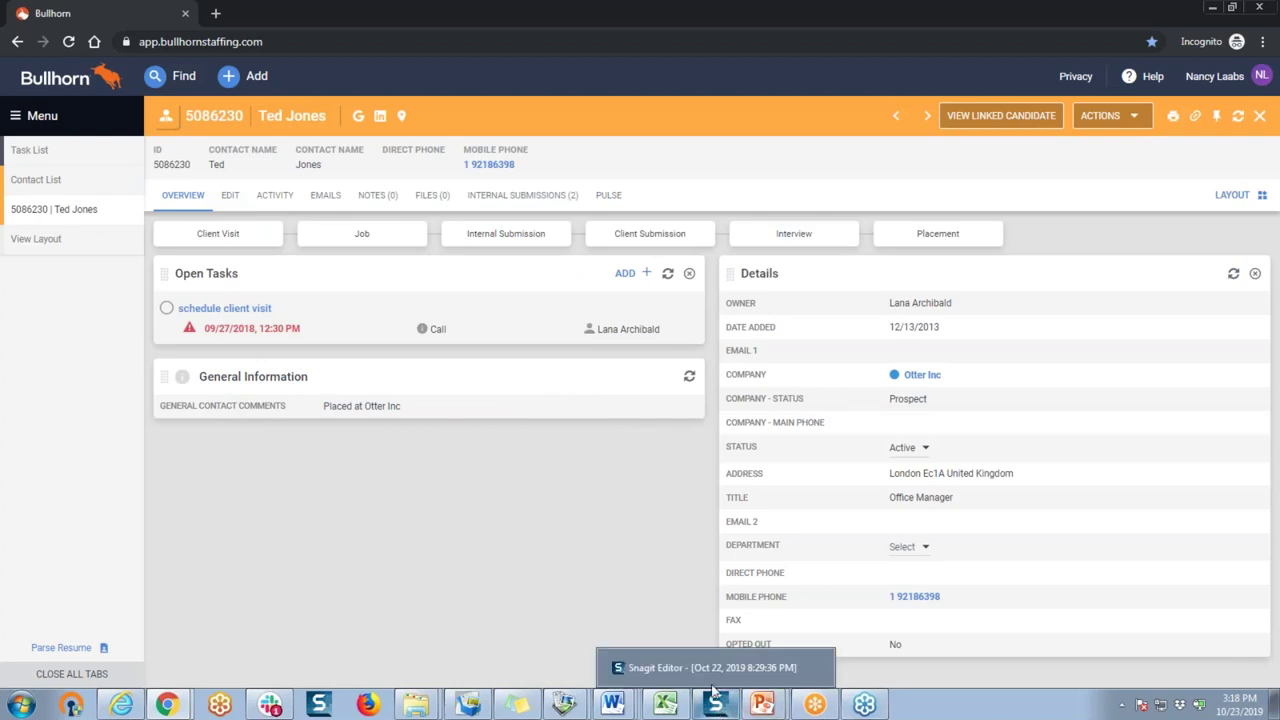
{"action": "mouse_move", "coordinate": [762, 705]}
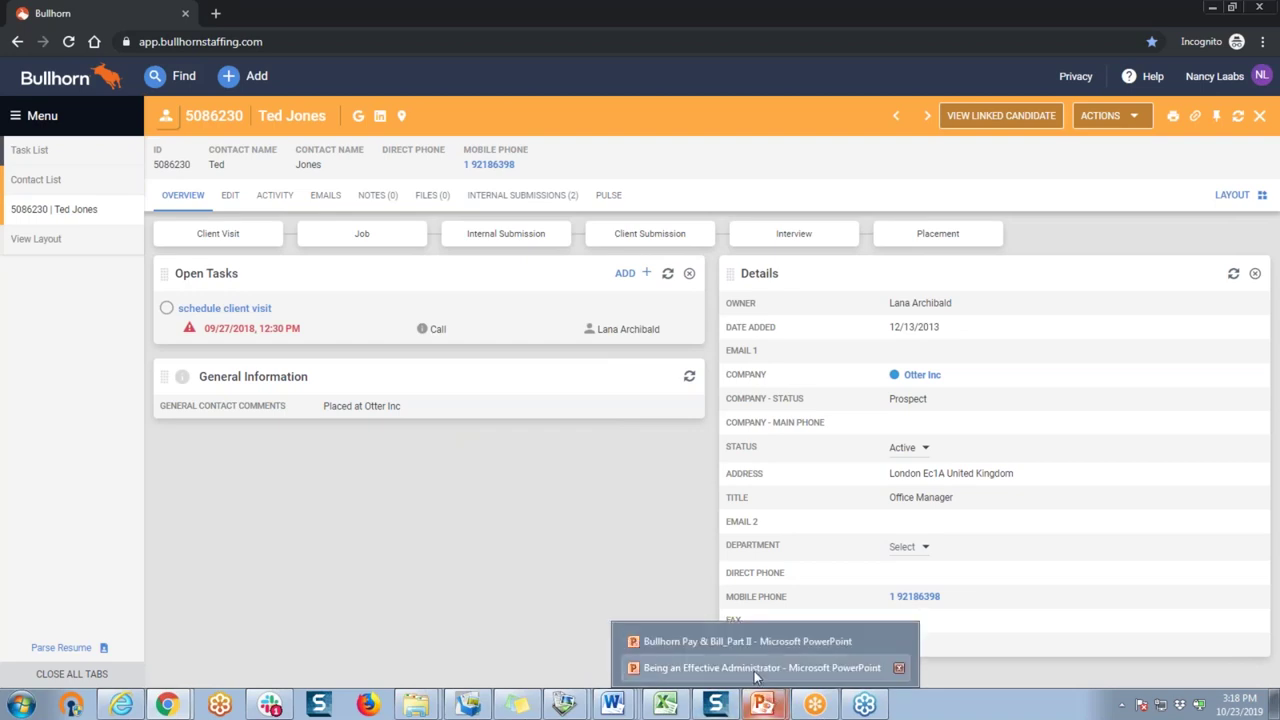
{"action": "left_click", "coordinate": [754, 667]}
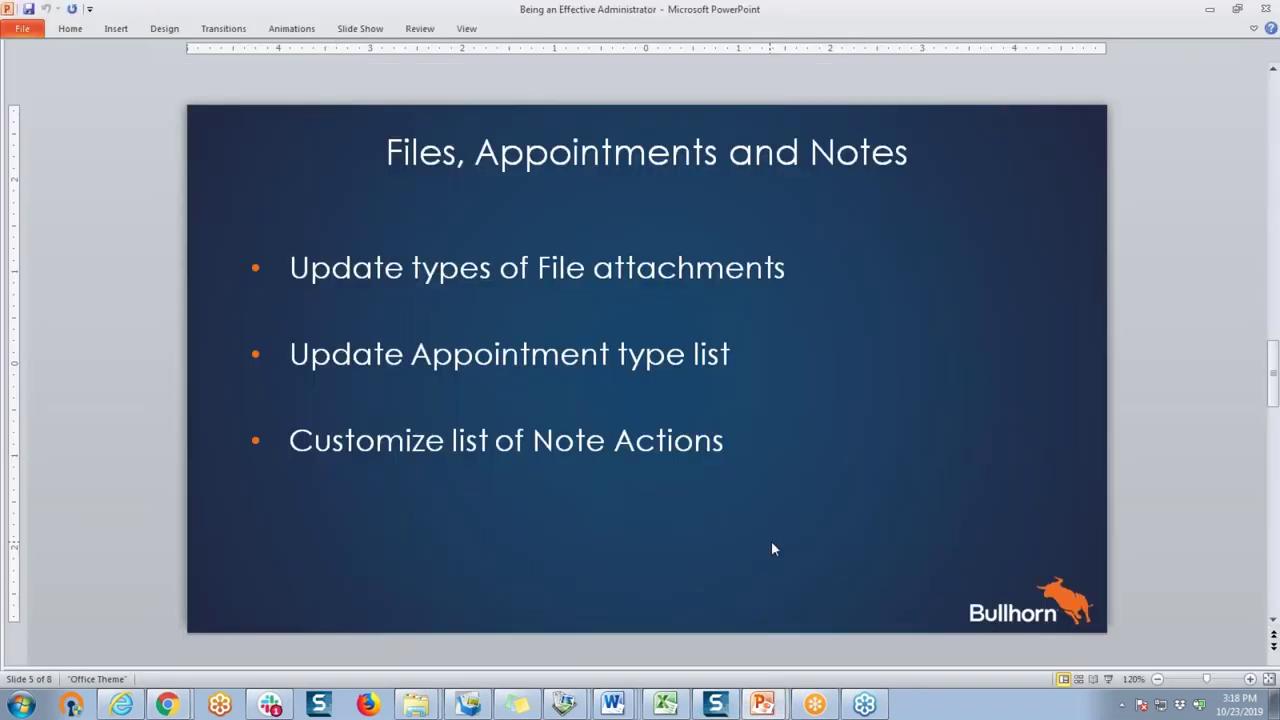
- Present the slide show from the current slide and advance to the Field Mappings vs. View Layout slide
{"action": "key", "text": "shift+F5"}
{"action": "key", "text": "Right"}
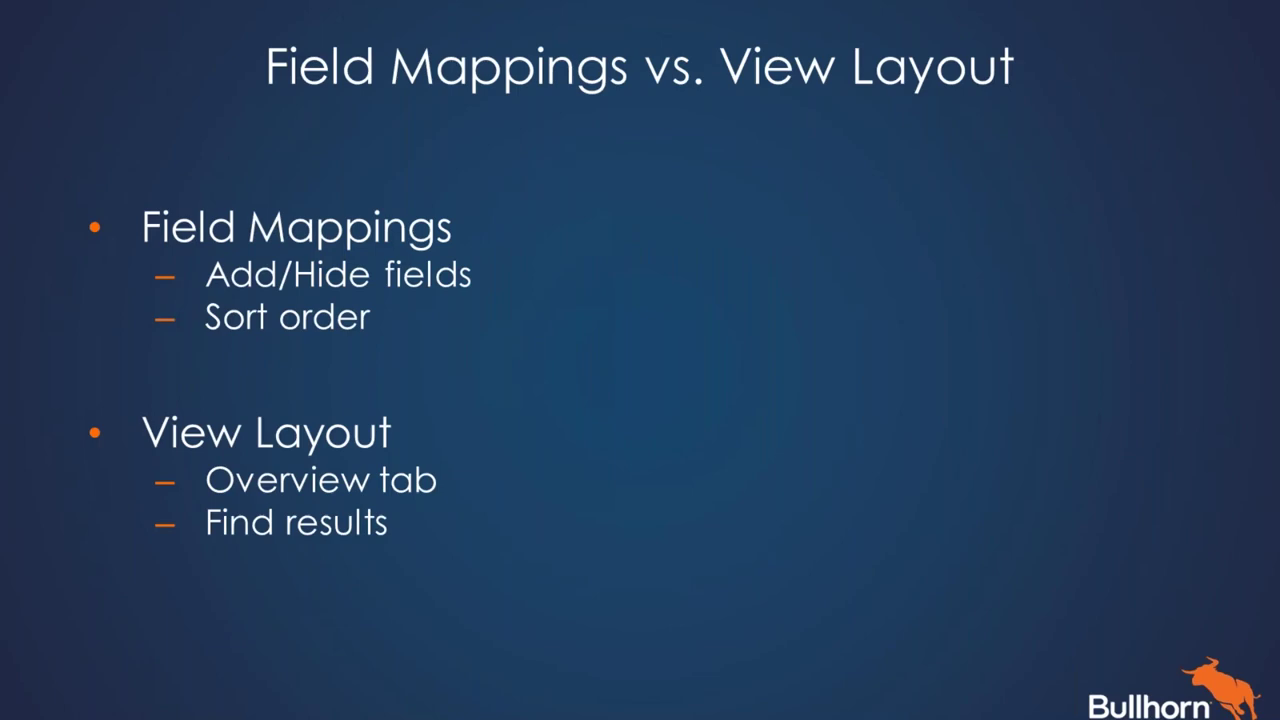
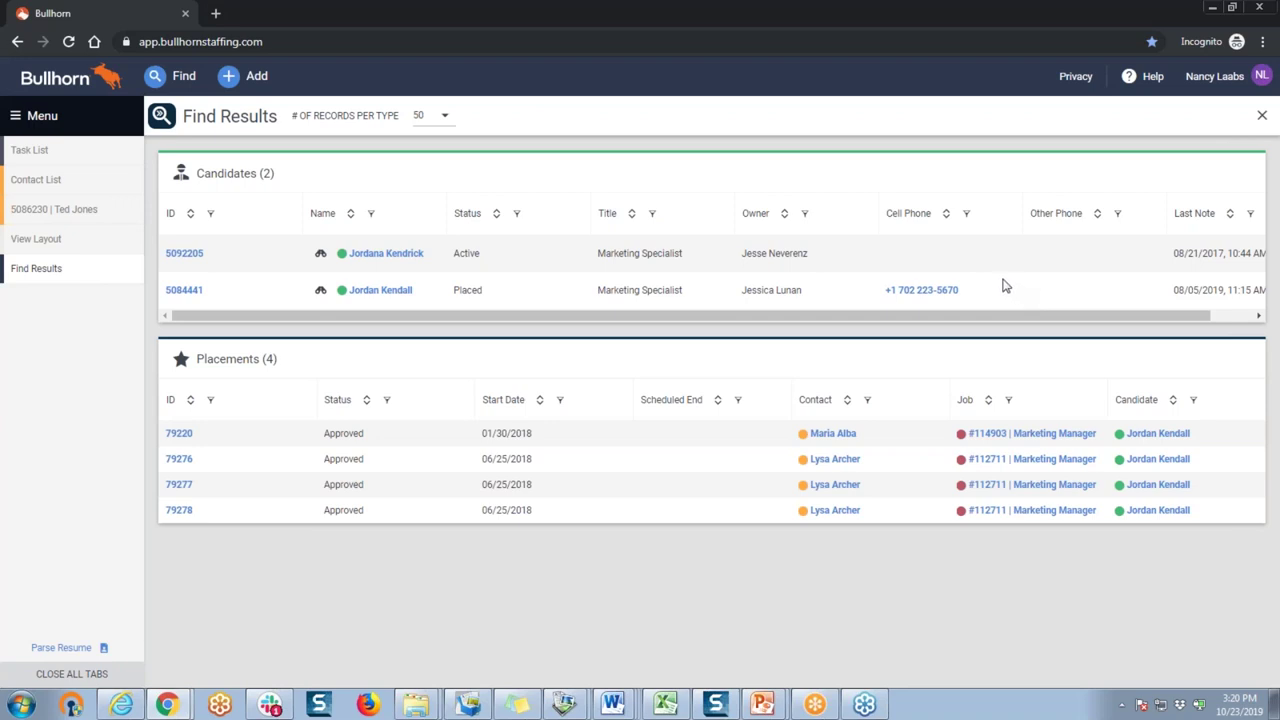
- Return to View Layout, choose the Candidate entity and show its Fast Find settings
{"action": "left_click", "coordinate": [58, 241]}
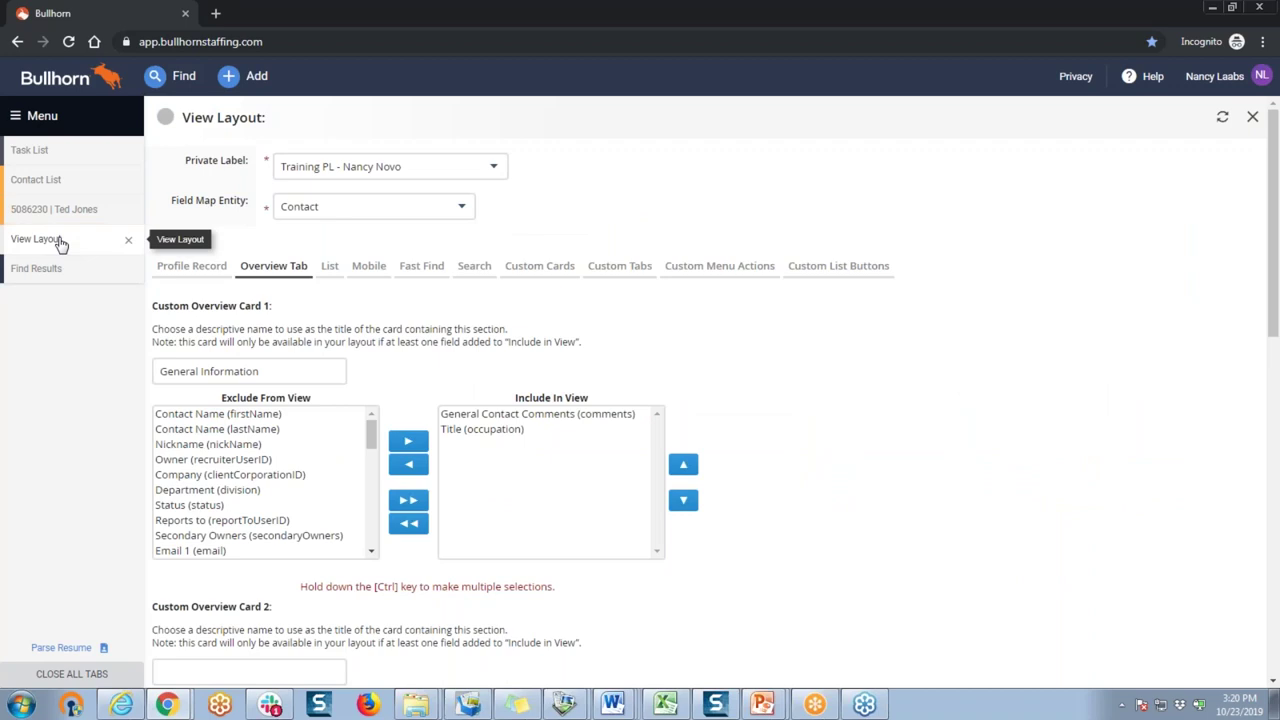
{"action": "left_click", "coordinate": [341, 214]}
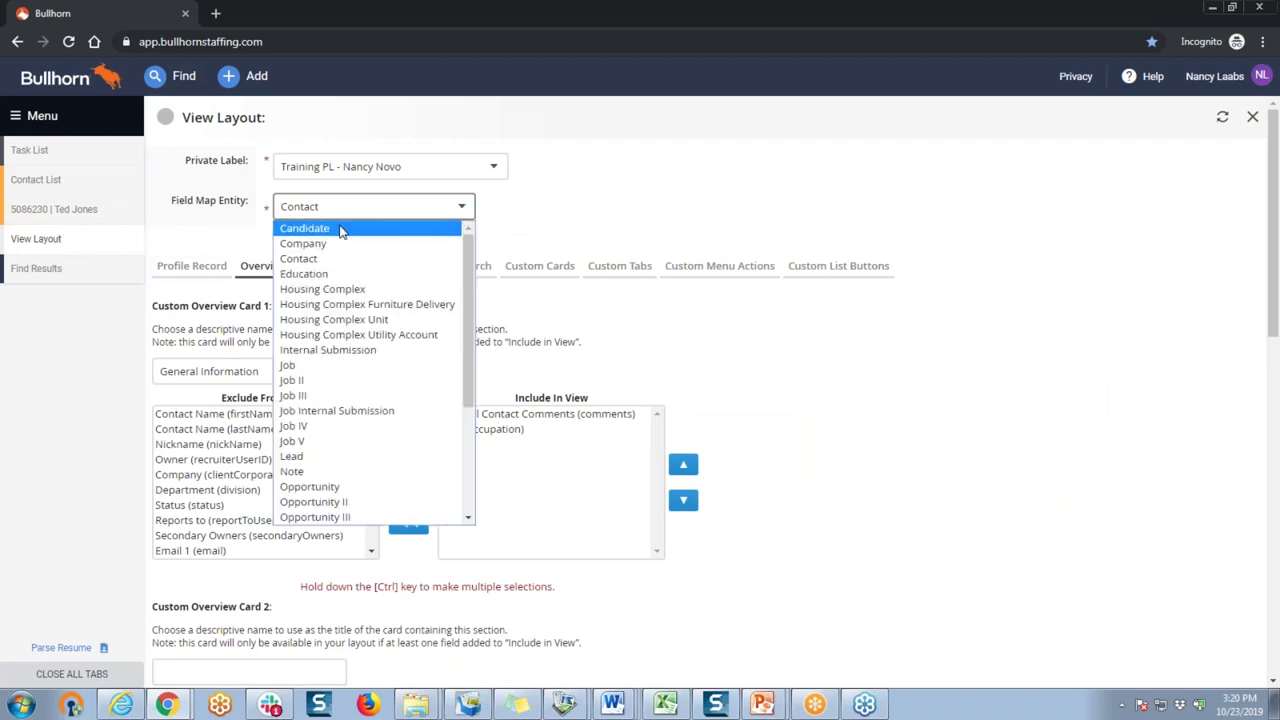
{"action": "left_click", "coordinate": [340, 229]}
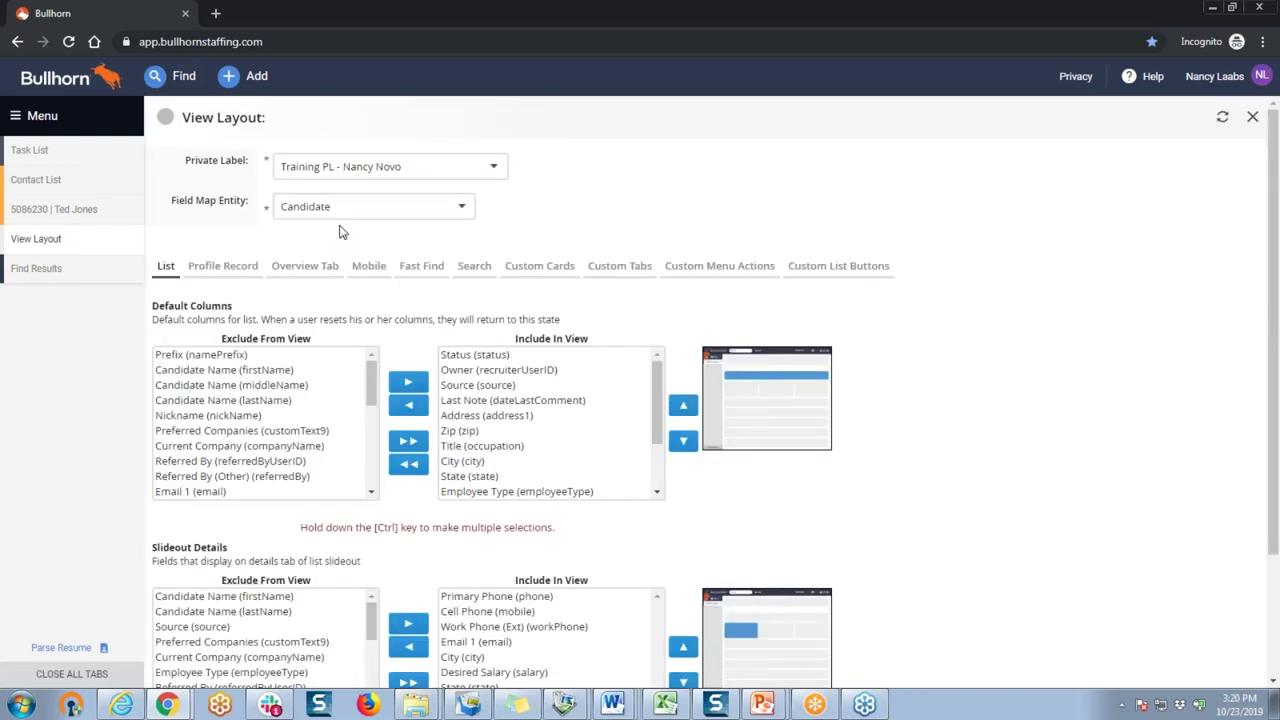
{"action": "left_click", "coordinate": [425, 271]}
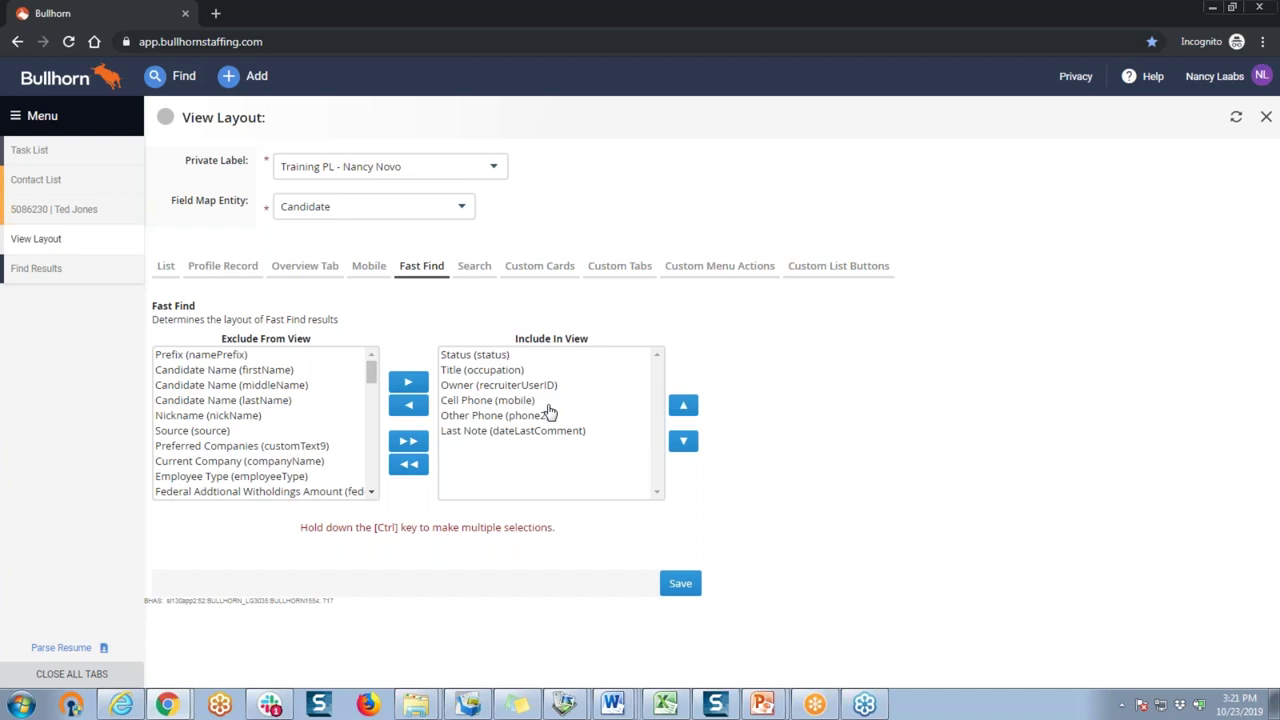
- Include Email 1 (email) in the candidate Fast Find view and save the layout
{"action": "left_click", "coordinate": [372, 372]}
{"action": "left_click_drag", "start_coordinate": [372, 372], "coordinate": [370, 450]}
{"action": "left_click", "coordinate": [190, 446]}
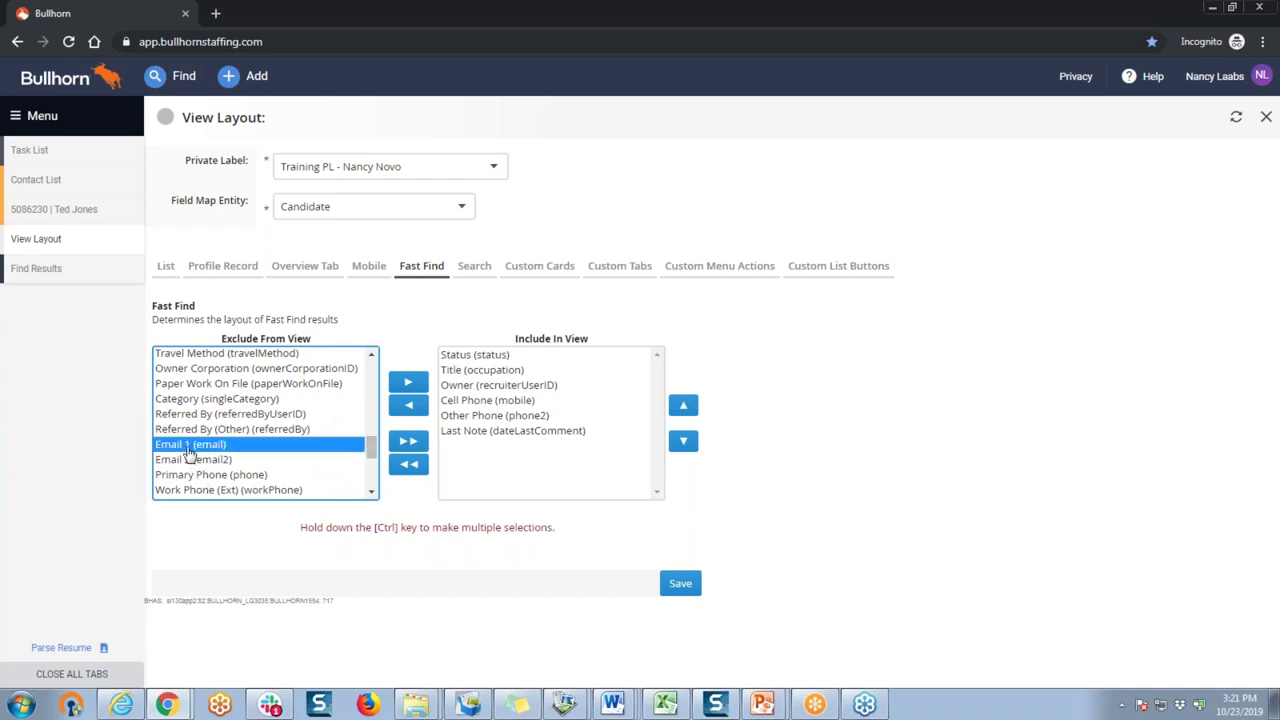
{"action": "left_click", "coordinate": [409, 383]}
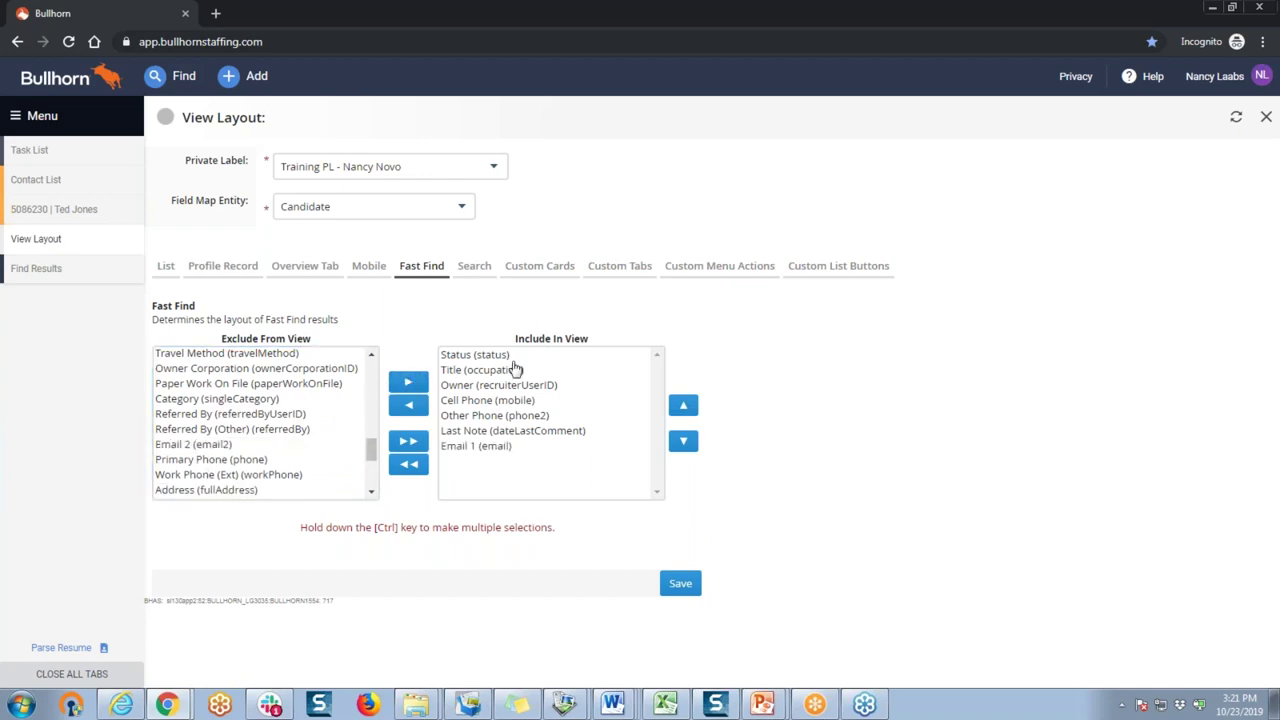
{"action": "left_click", "coordinate": [681, 585]}
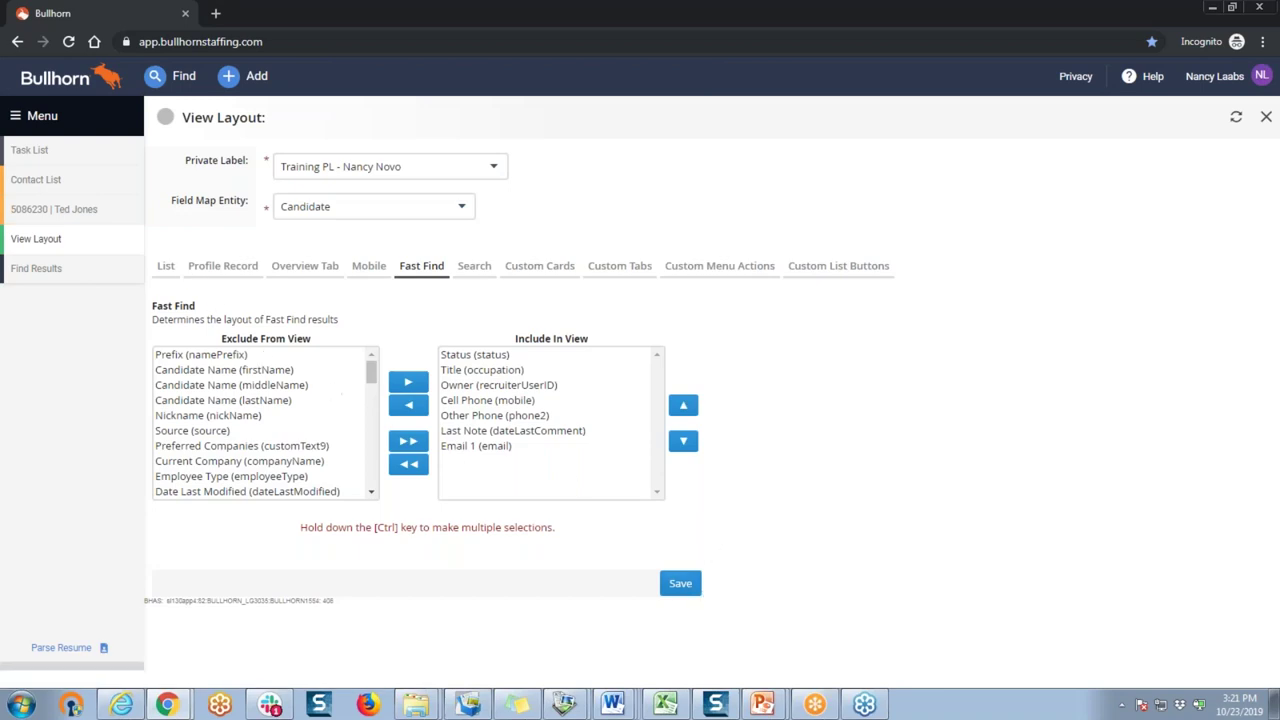
- Include Email 1 (email) in the Default Columns of the candidate List layout
{"action": "left_click", "coordinate": [166, 266]}
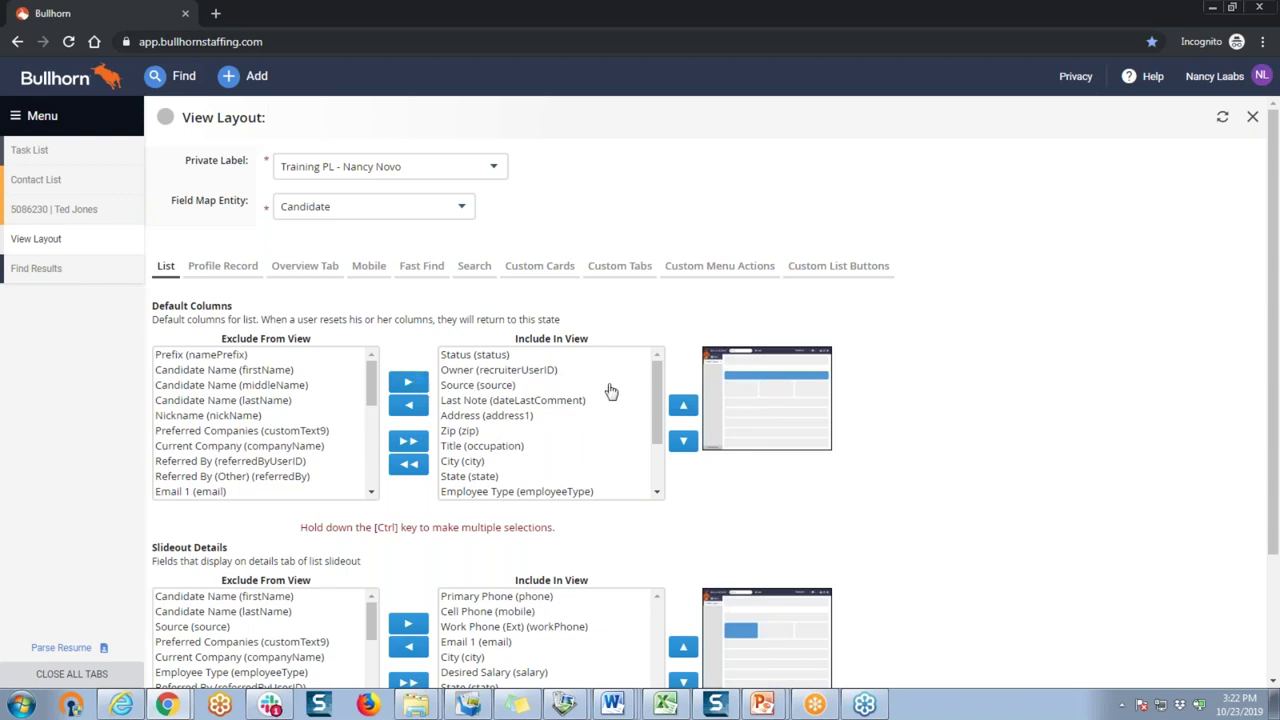
{"action": "left_click_drag", "start_coordinate": [654, 395], "coordinate": [655, 338]}
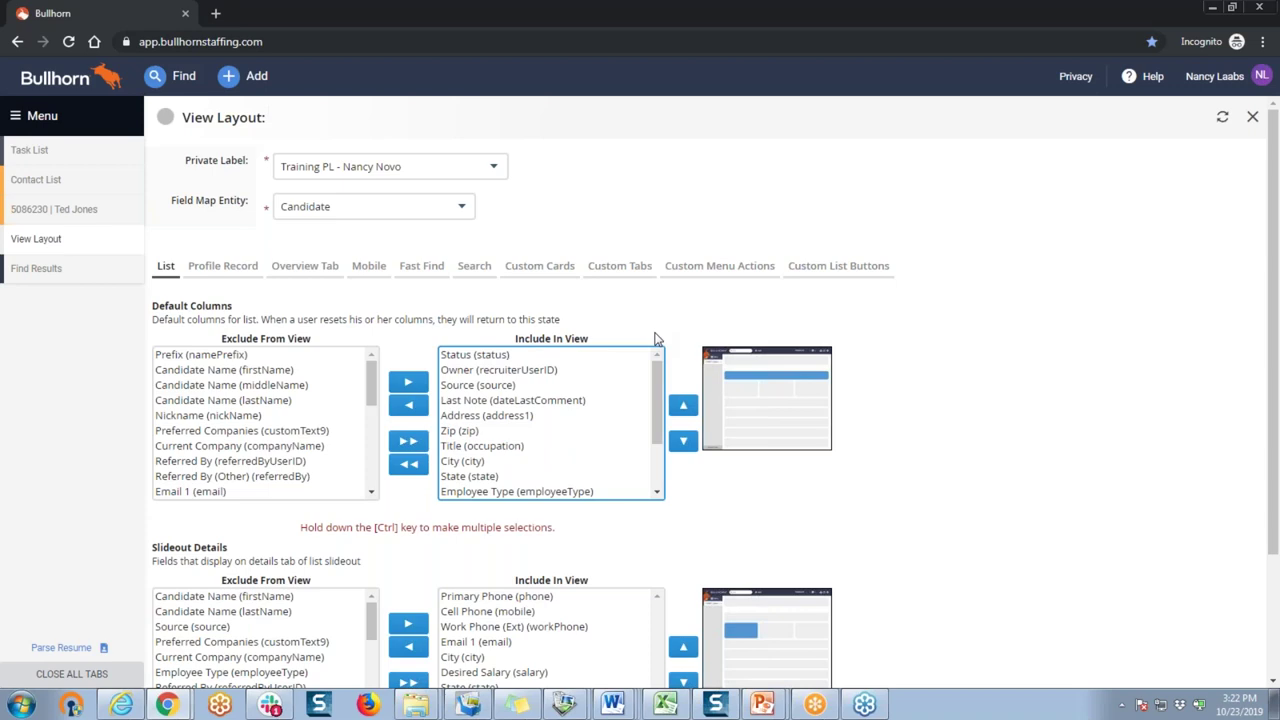
{"action": "left_click", "coordinate": [373, 394]}
{"action": "left_click_drag", "start_coordinate": [373, 394], "coordinate": [374, 399]}
{"action": "left_click", "coordinate": [226, 489]}
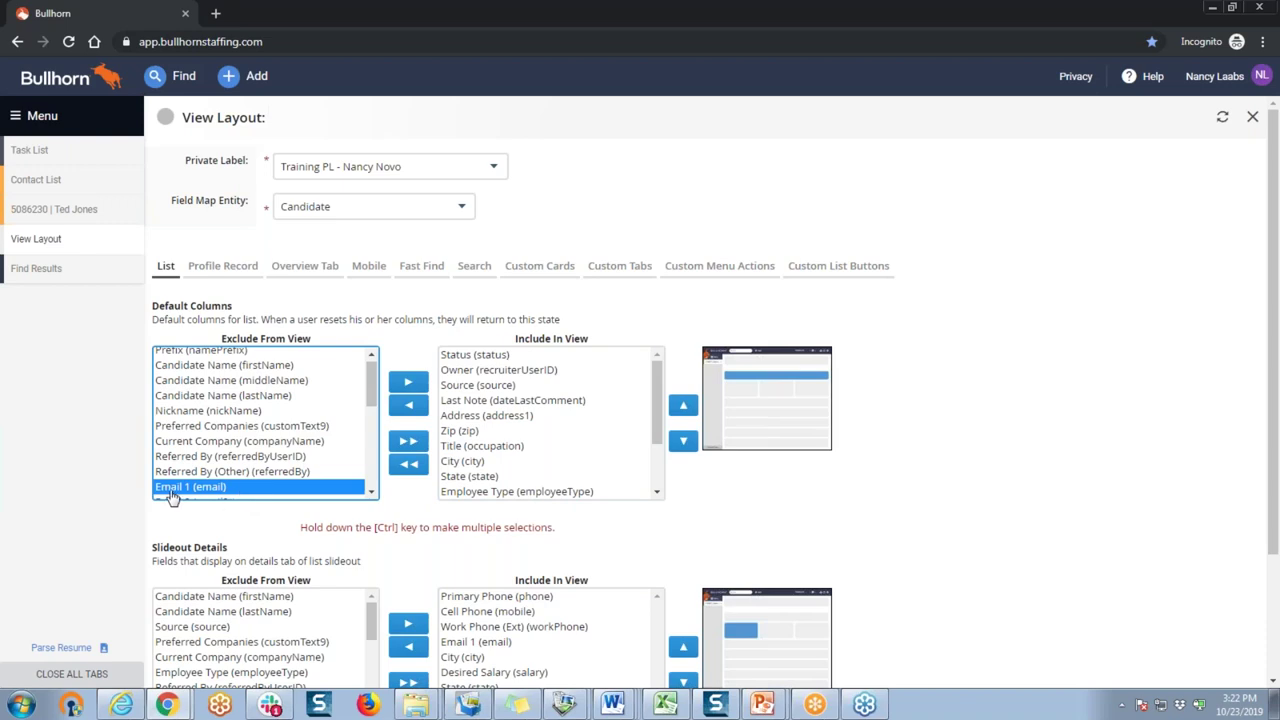
{"action": "left_click", "coordinate": [408, 386]}
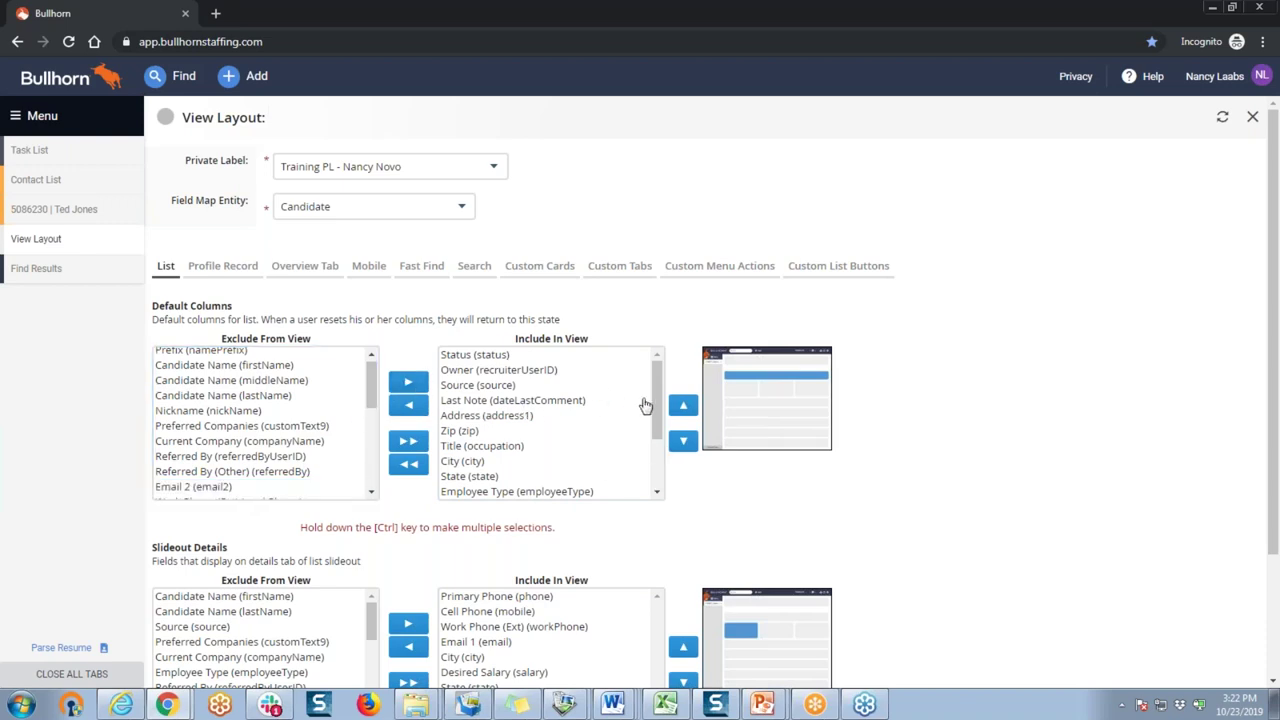
- Move Email 1 (email) above Employment Preference in the included default columns and save the List layout
{"action": "left_click_drag", "start_coordinate": [657, 410], "coordinate": [657, 462]}
{"action": "left_click", "coordinate": [520, 493]}
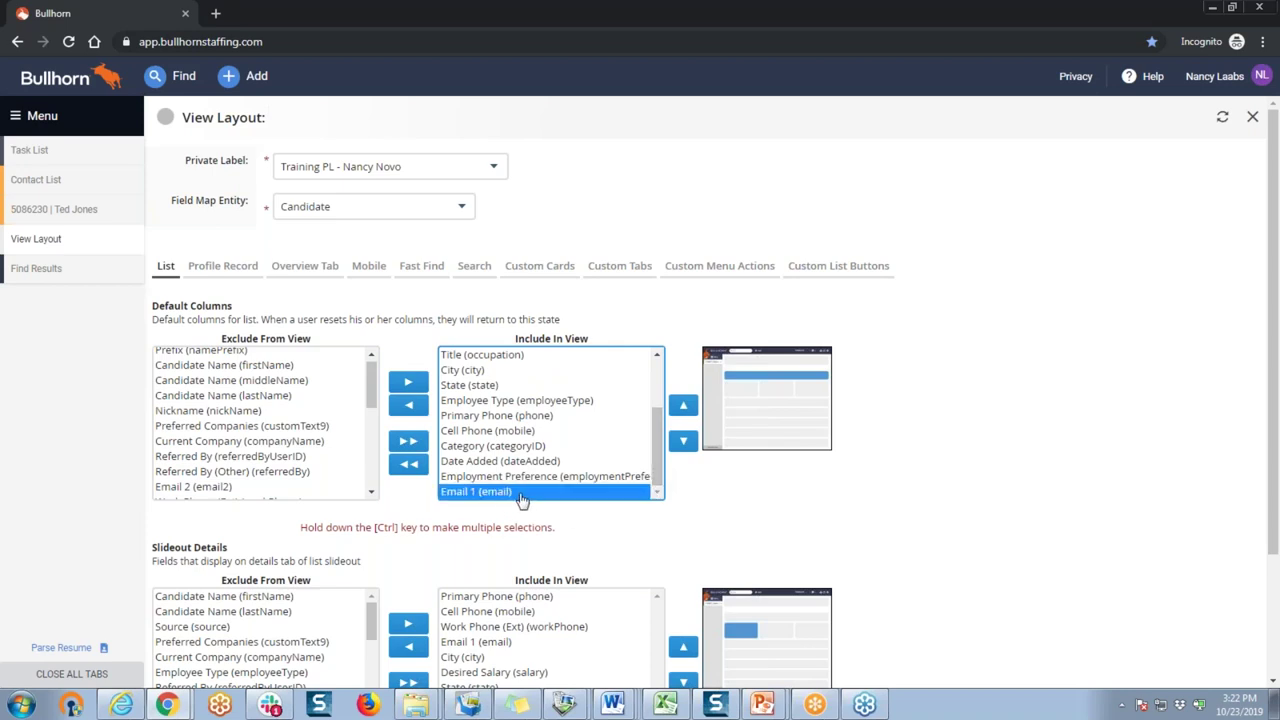
{"action": "left_click", "coordinate": [684, 407]}
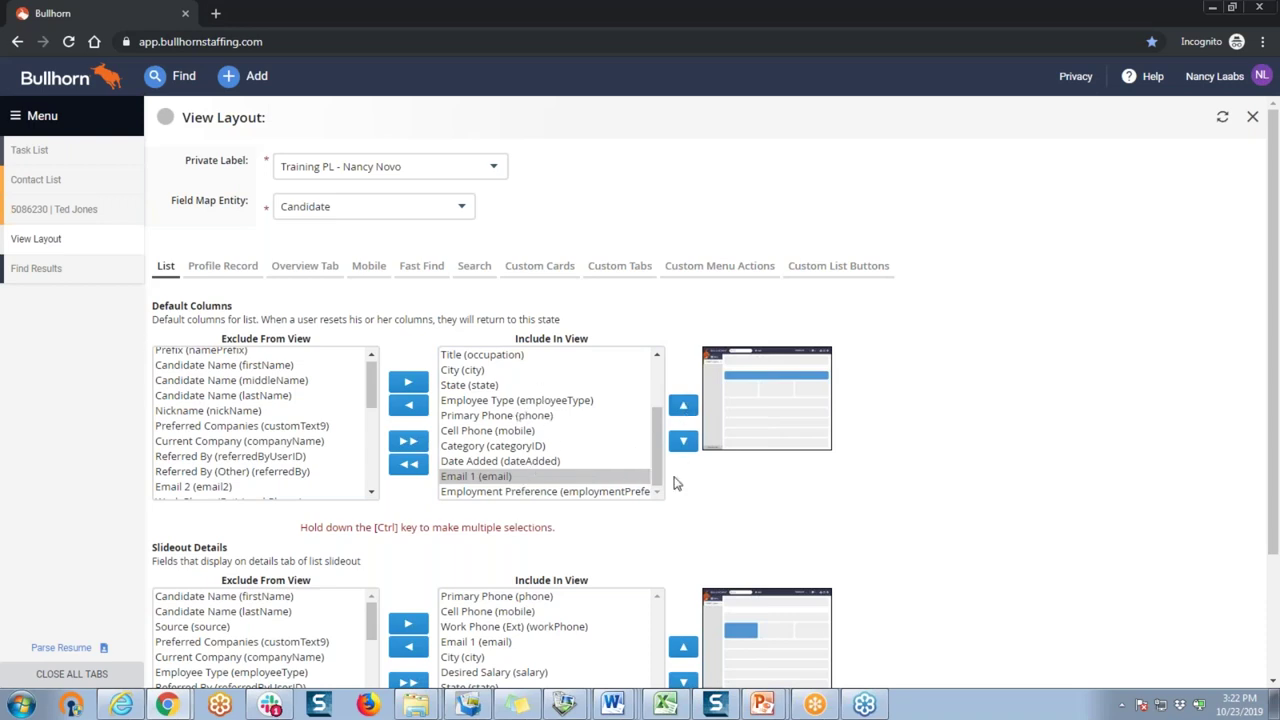
{"action": "scroll", "coordinate": [960, 585], "scroll_direction": "down", "scroll_amount": 2}
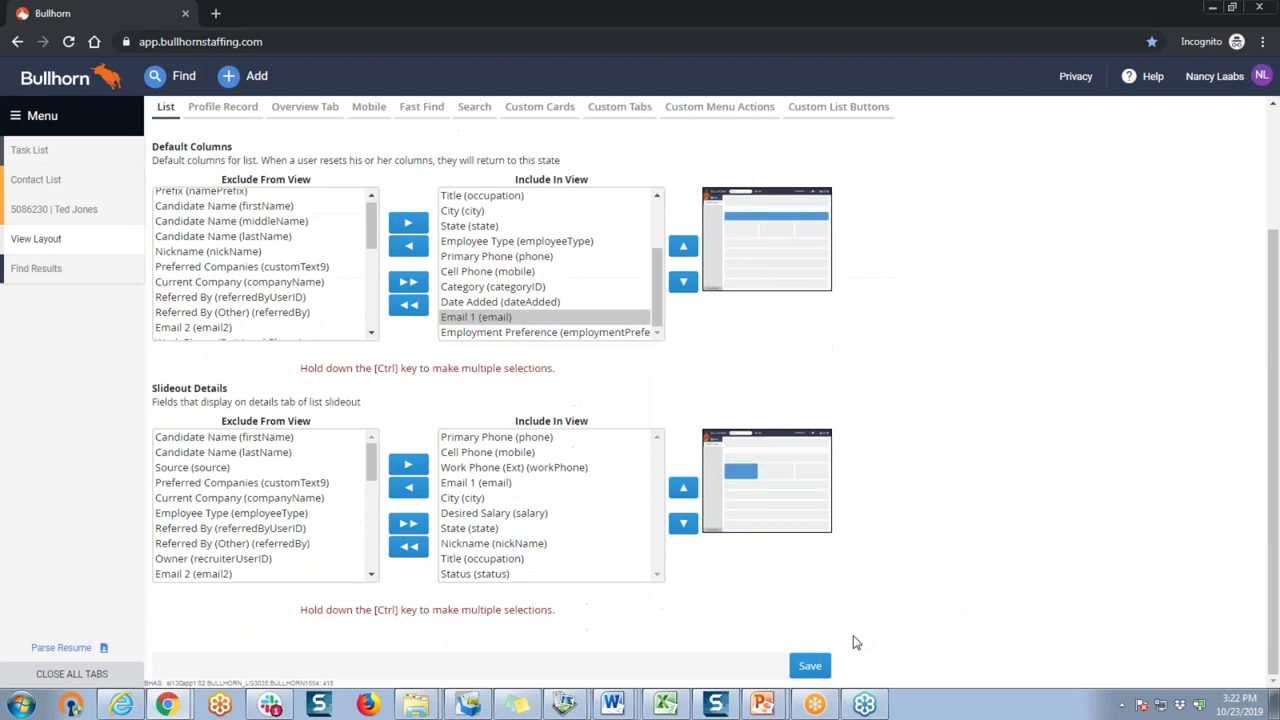
{"action": "left_click", "coordinate": [810, 667]}
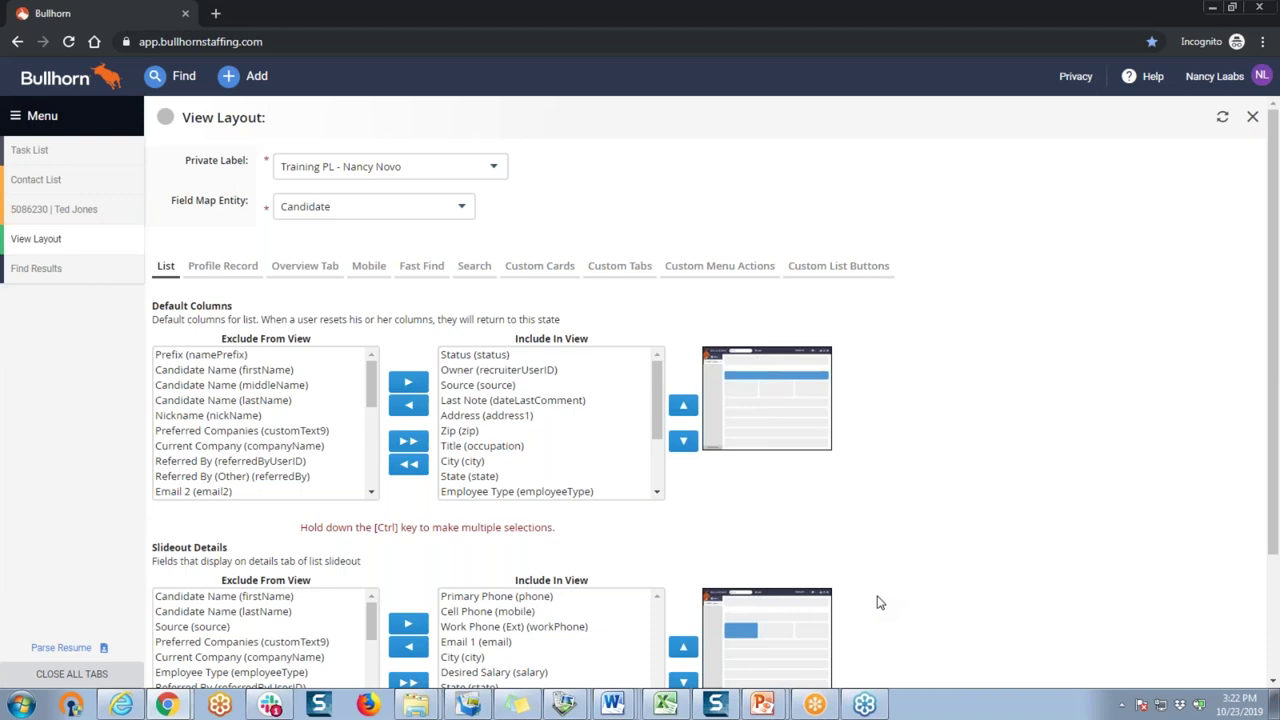
- Log out of Bullhorn, leaving the site, and log back in by entering the account username and password
{"action": "left_click", "coordinate": [1216, 88]}
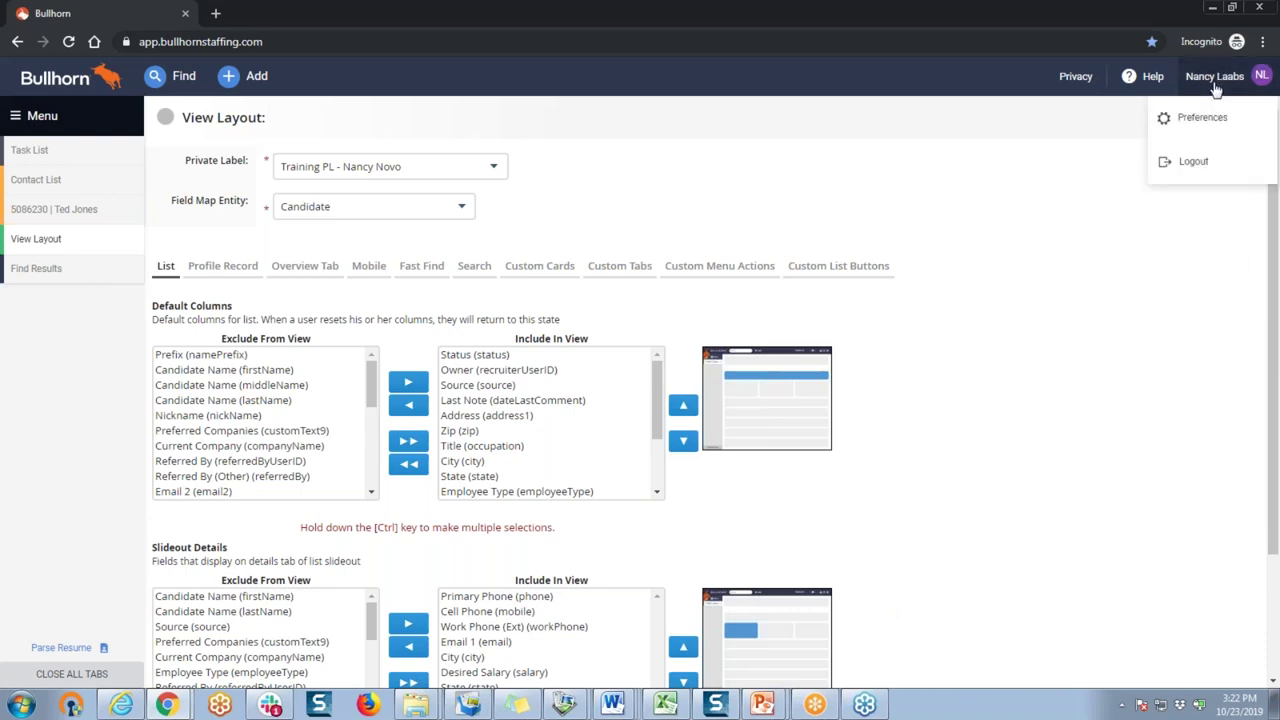
{"action": "left_click", "coordinate": [1158, 166]}
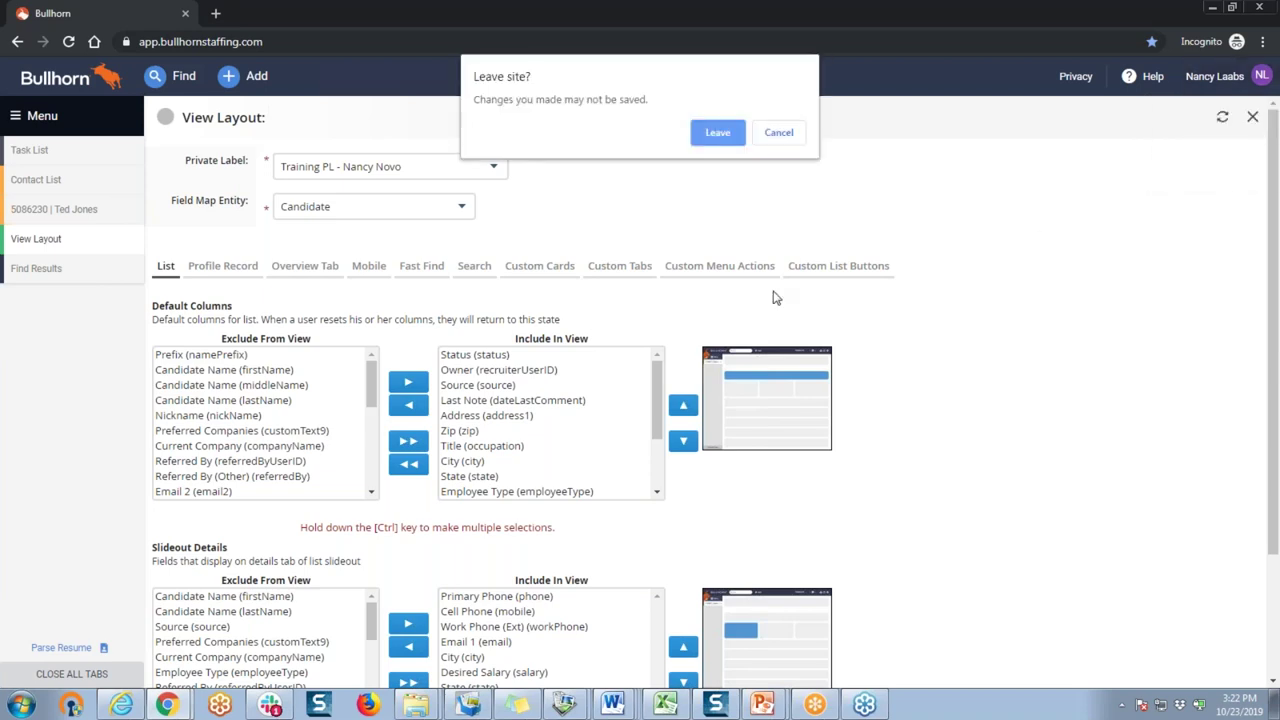
{"action": "left_click", "coordinate": [716, 133]}
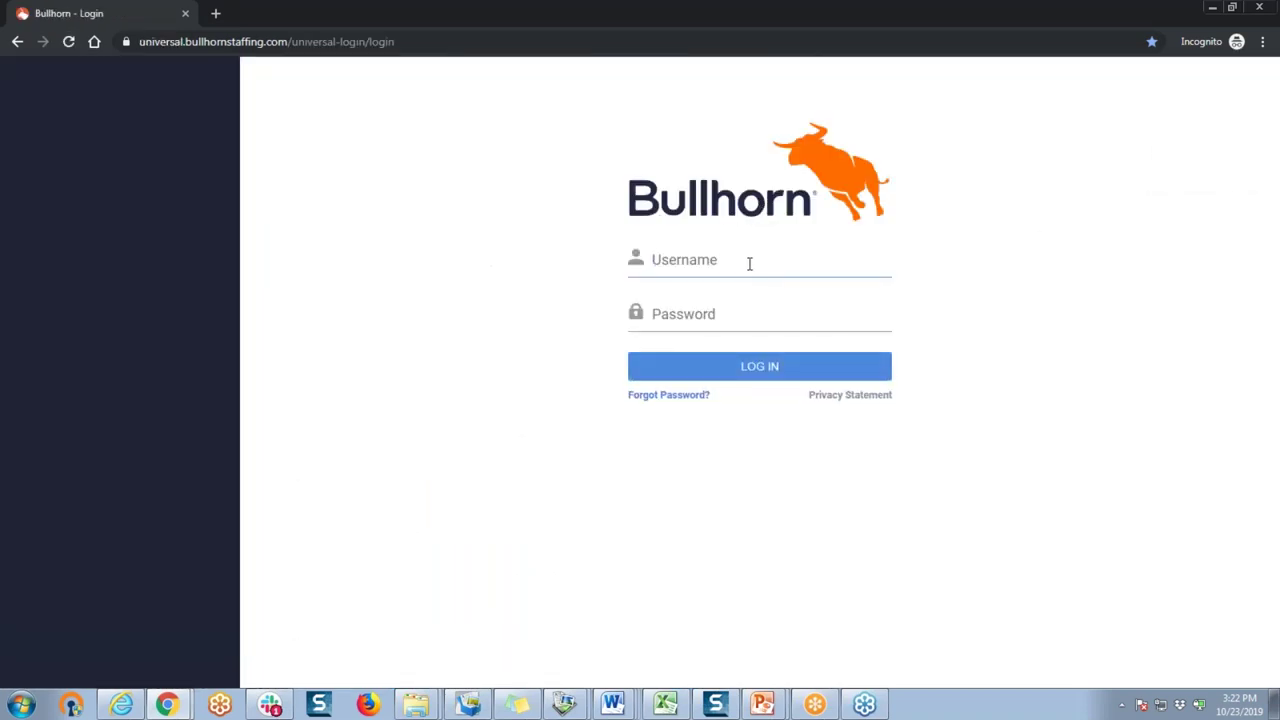
{"action": "type", "text": "nancy.training"}
{"action": "key", "text": "Tab"}
{"action": "type", "text": "****"}
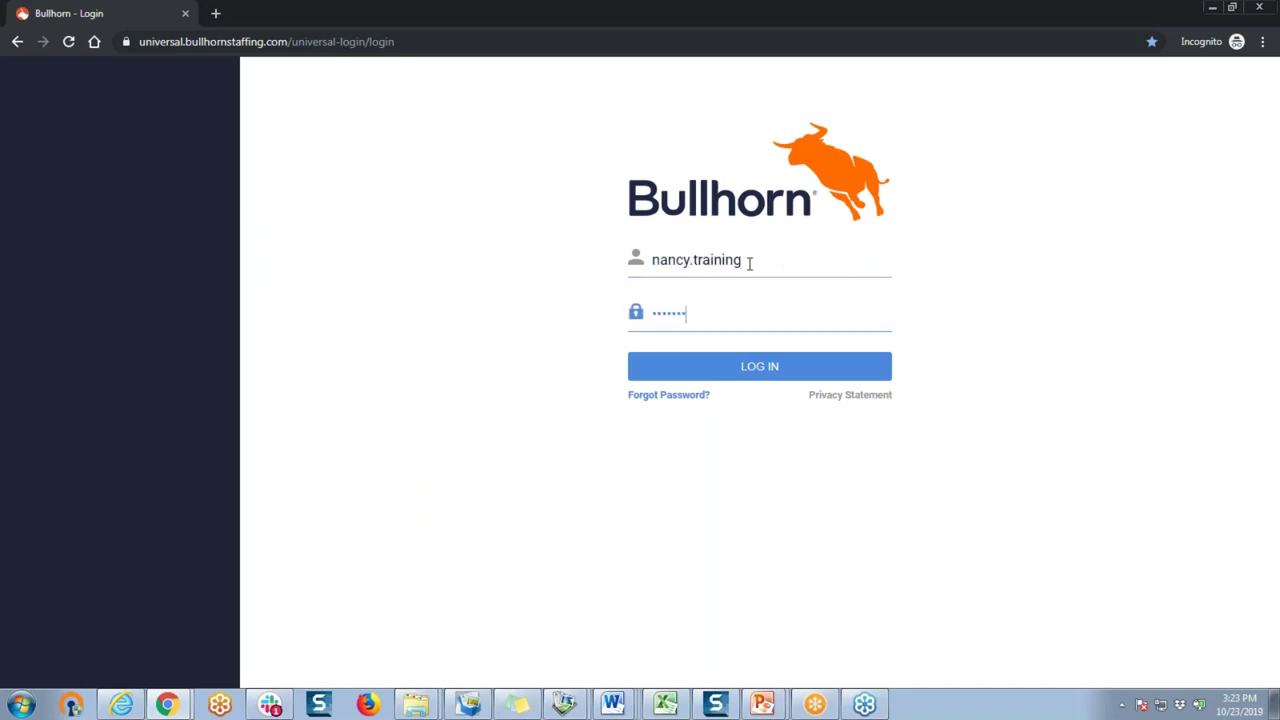
{"action": "key", "text": "Return"}
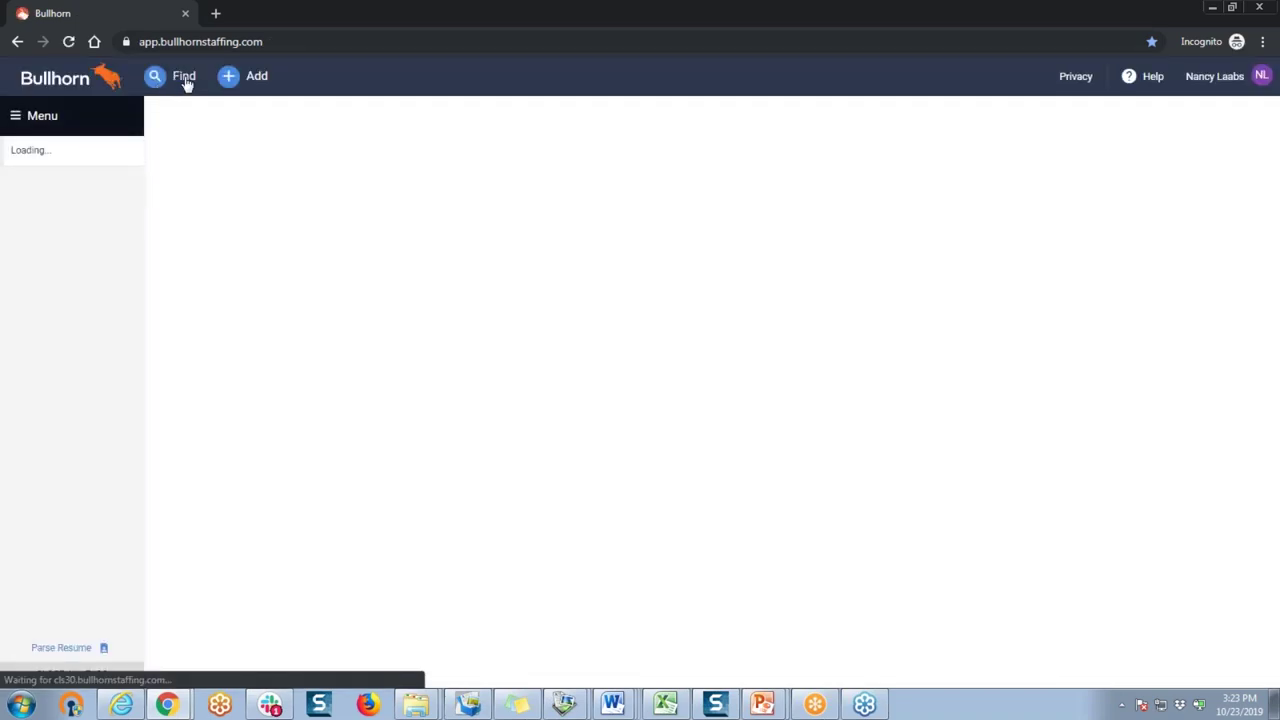
- Find candidates by partial name and check the Email 1 column in the candidate results
{"action": "left_click", "coordinate": [184, 79]}
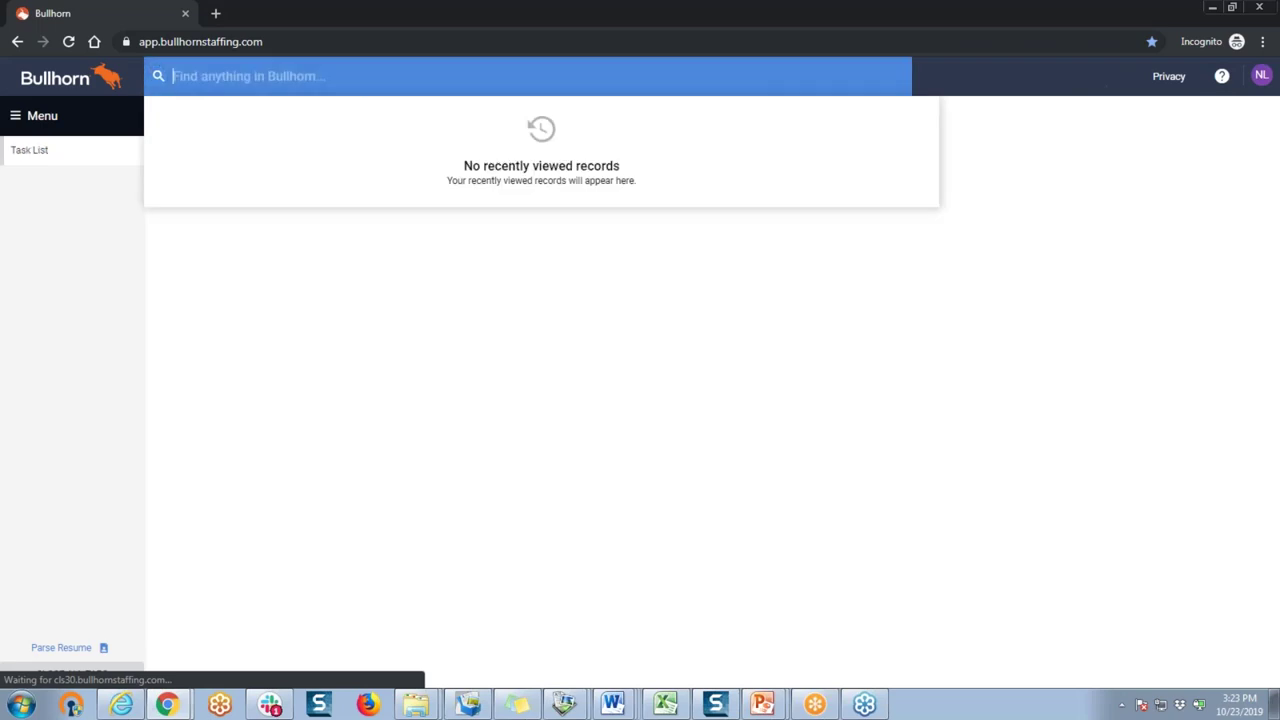
{"action": "type", "text": "jo"}
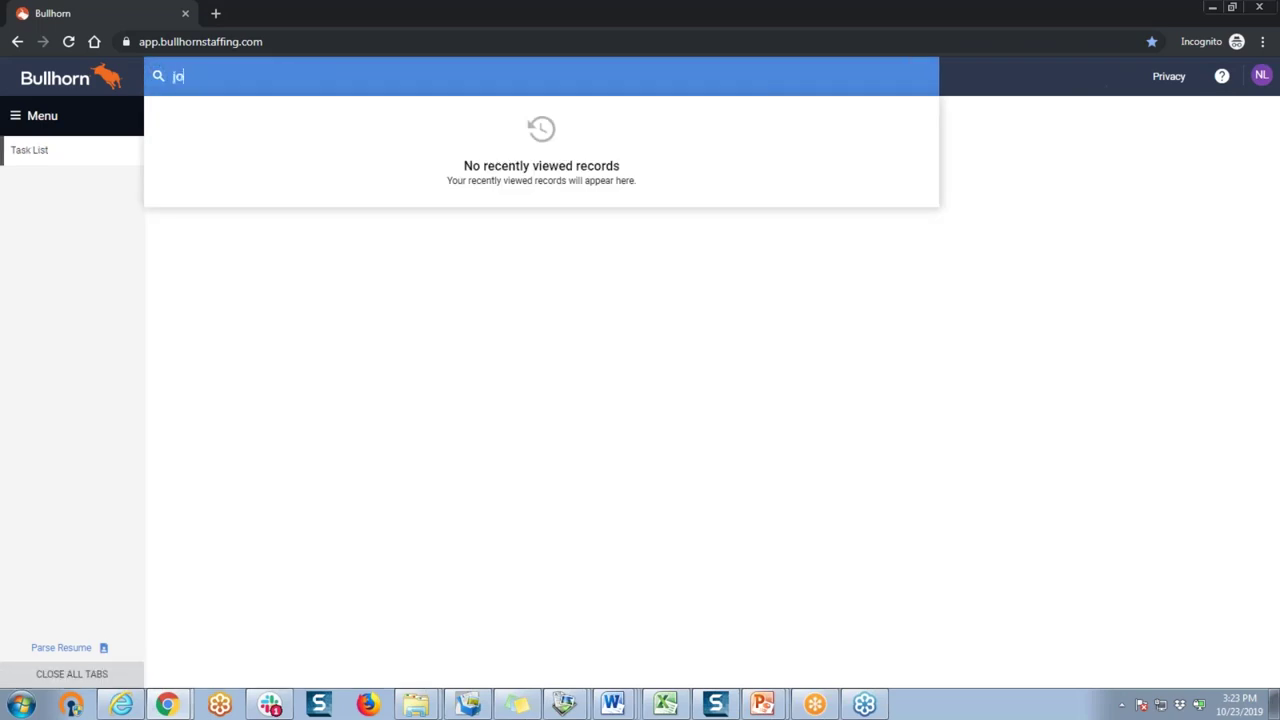
{"action": "type", "text": "rd tam"}
{"action": "key", "text": "Return"}
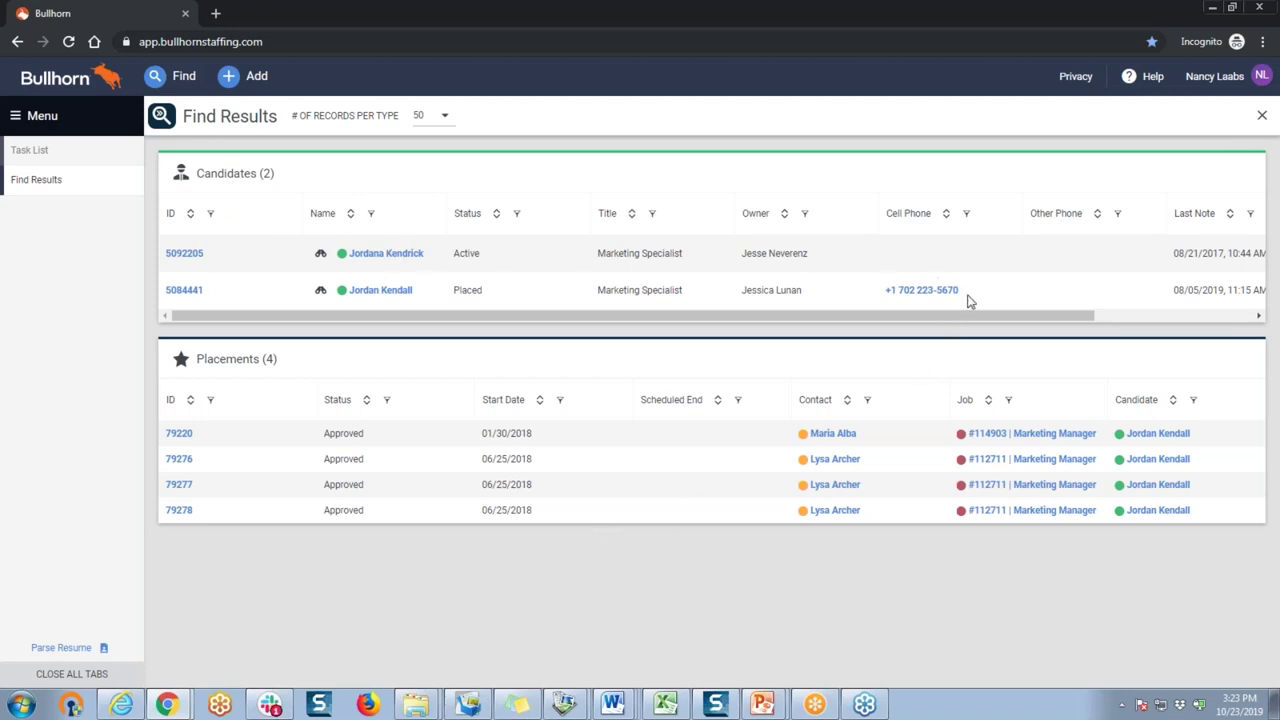
{"action": "left_click_drag", "start_coordinate": [1016, 317], "coordinate": [1172, 317]}
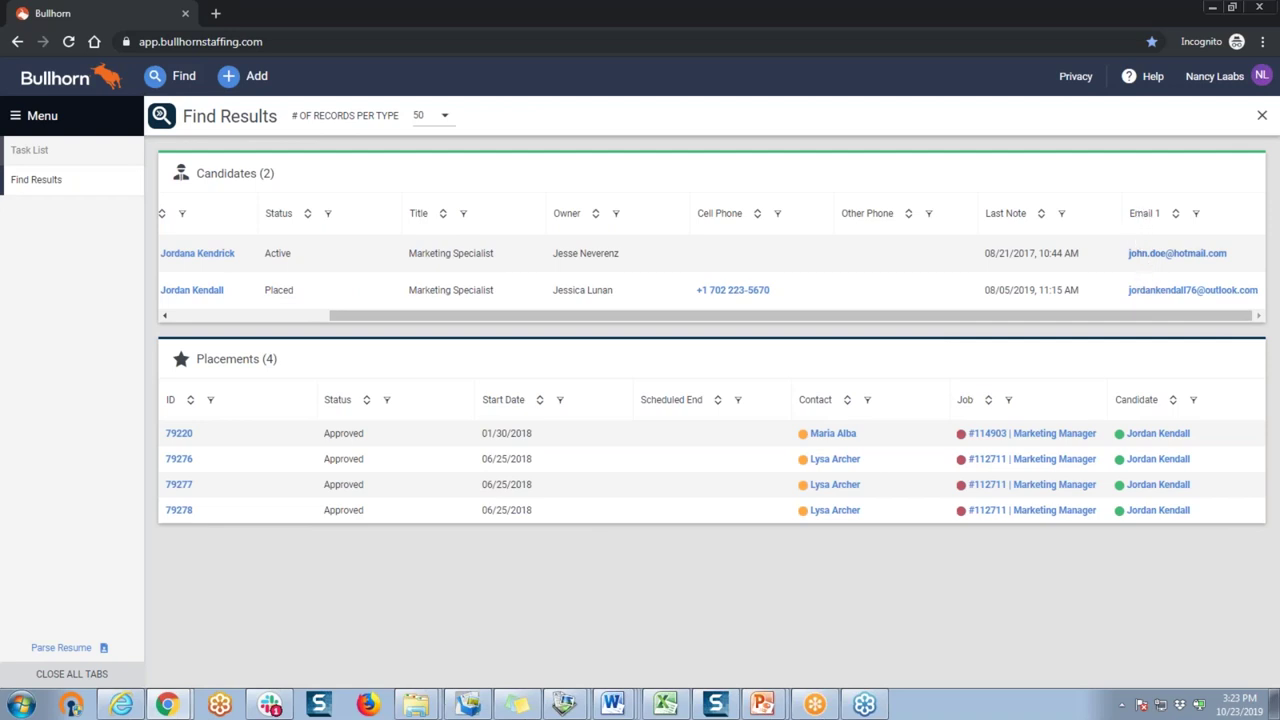
- Open the Developers--Boston tearsheet and check the Email 1 column in its candidate list
{"action": "left_click", "coordinate": [58, 126]}
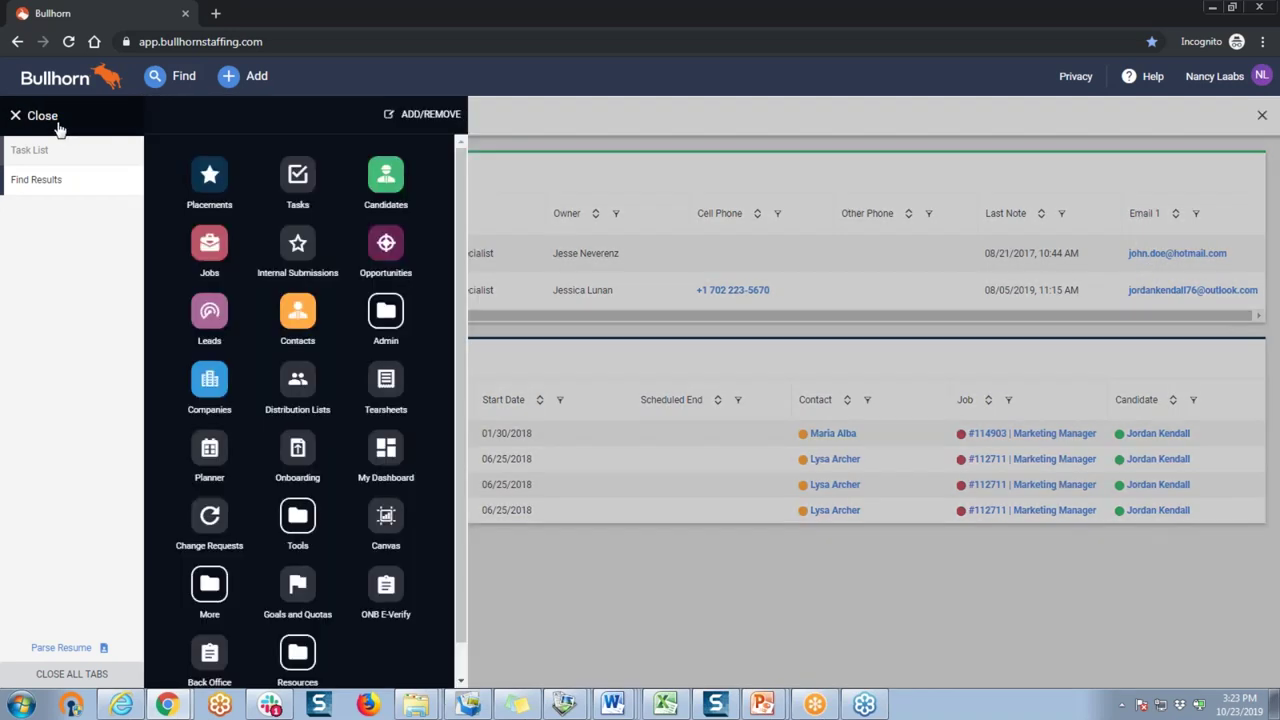
{"action": "left_click", "coordinate": [386, 386]}
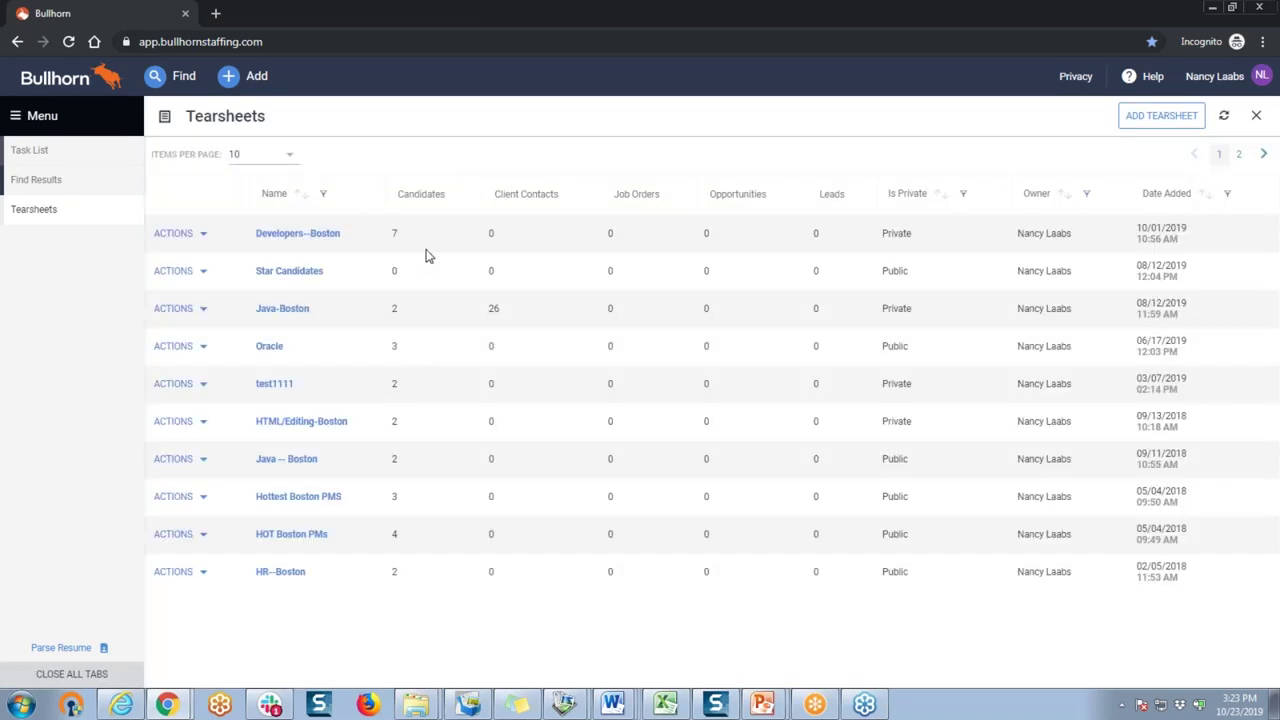
{"action": "left_click", "coordinate": [303, 236]}
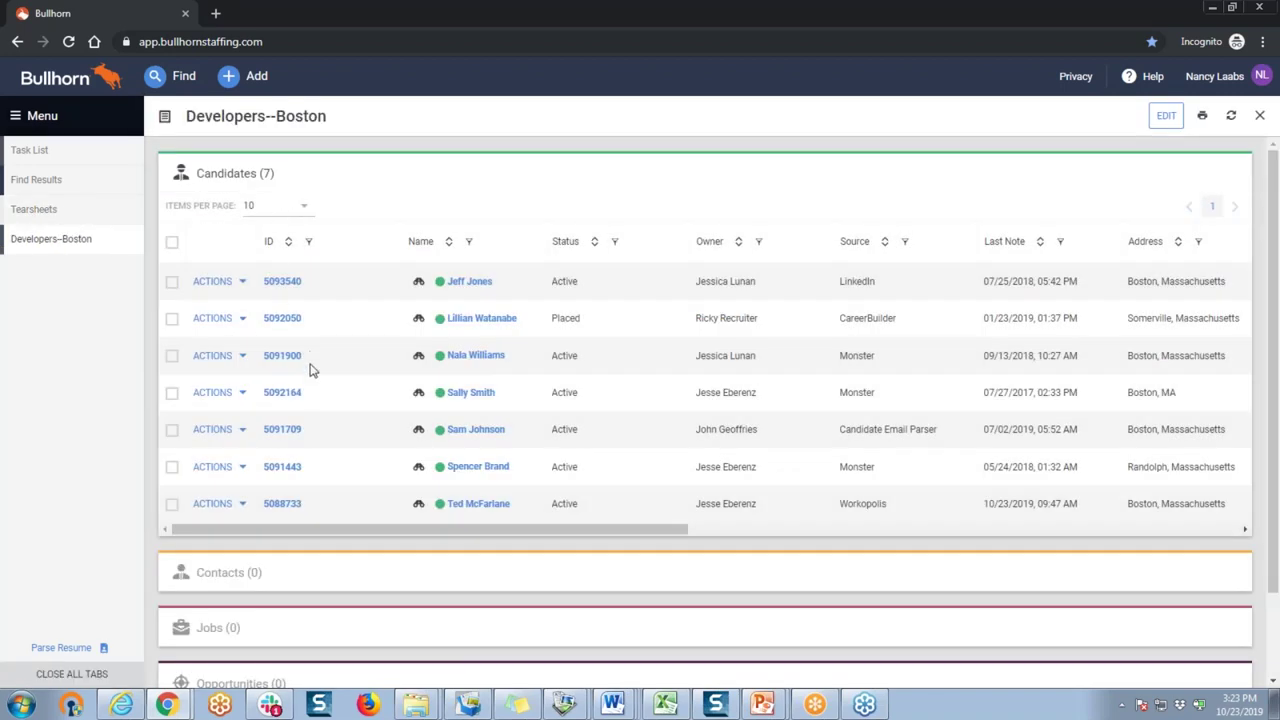
{"action": "left_click_drag", "start_coordinate": [547, 535], "coordinate": [1105, 527]}
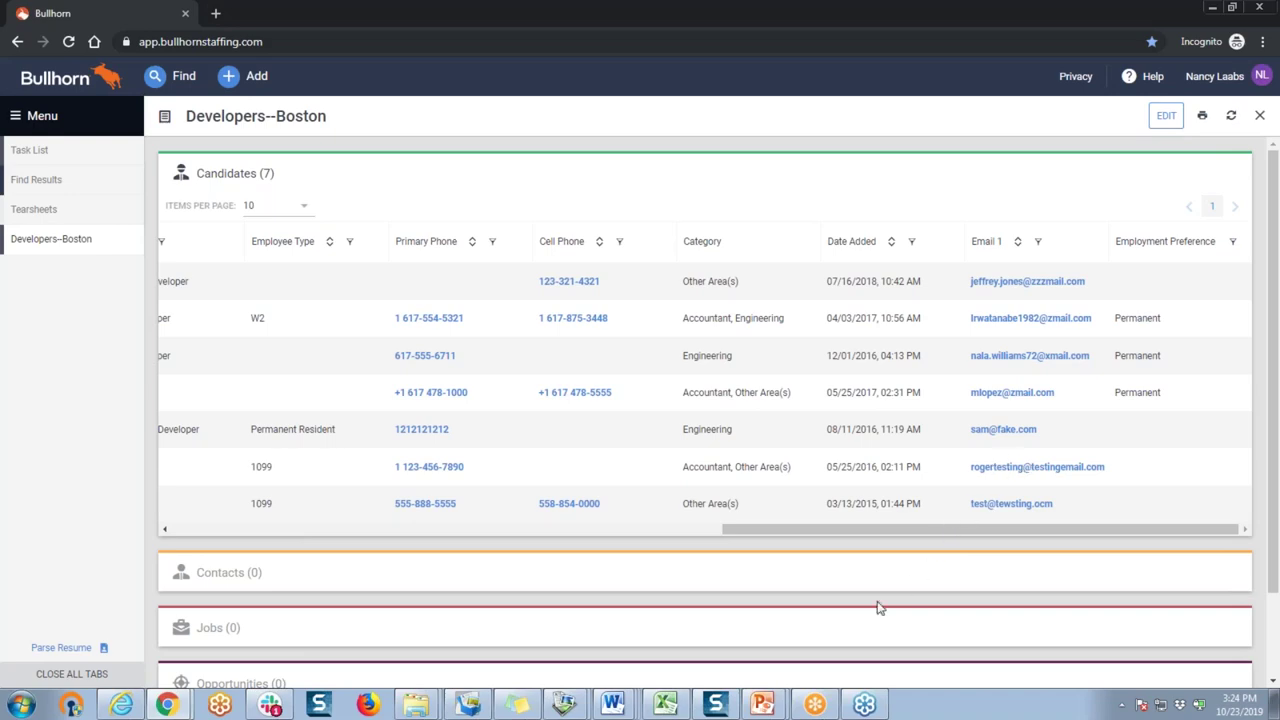
- Switch to the Being an Effective Administrator presentation in PowerPoint, present up to the "Today we covered..." slide, and end the show
{"action": "mouse_move", "coordinate": [768, 707]}
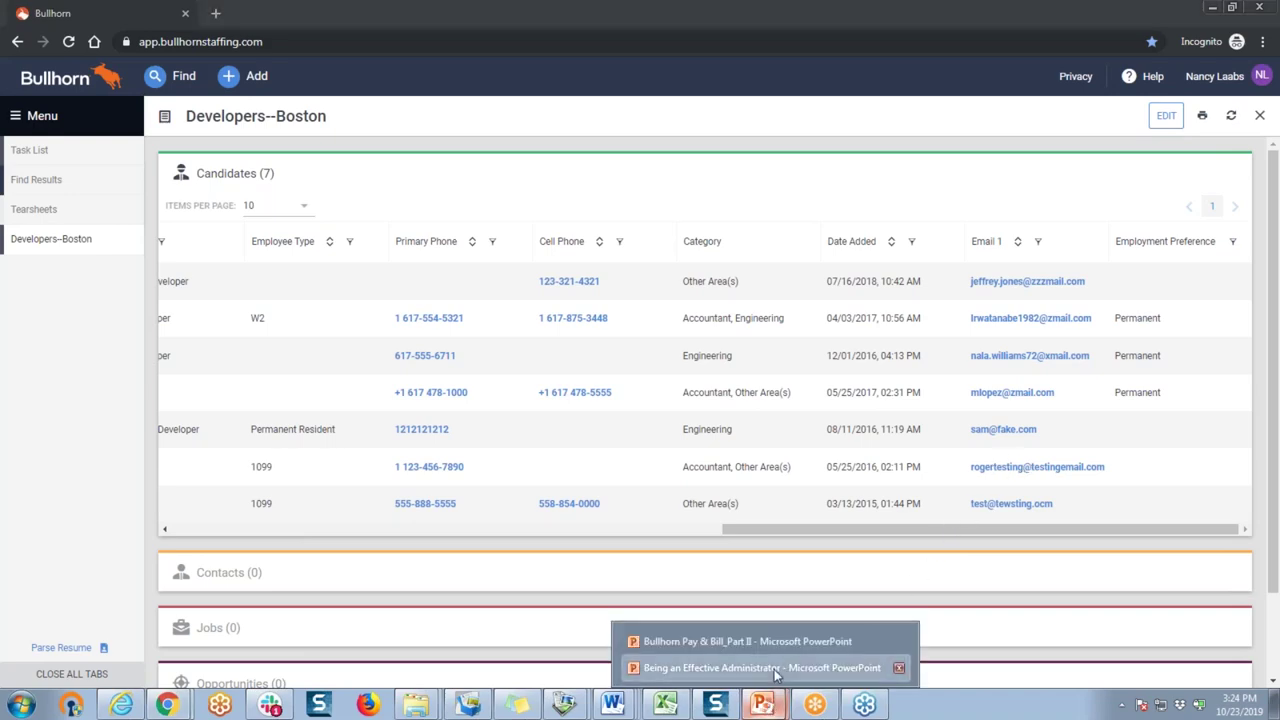
{"action": "left_click", "coordinate": [762, 667]}
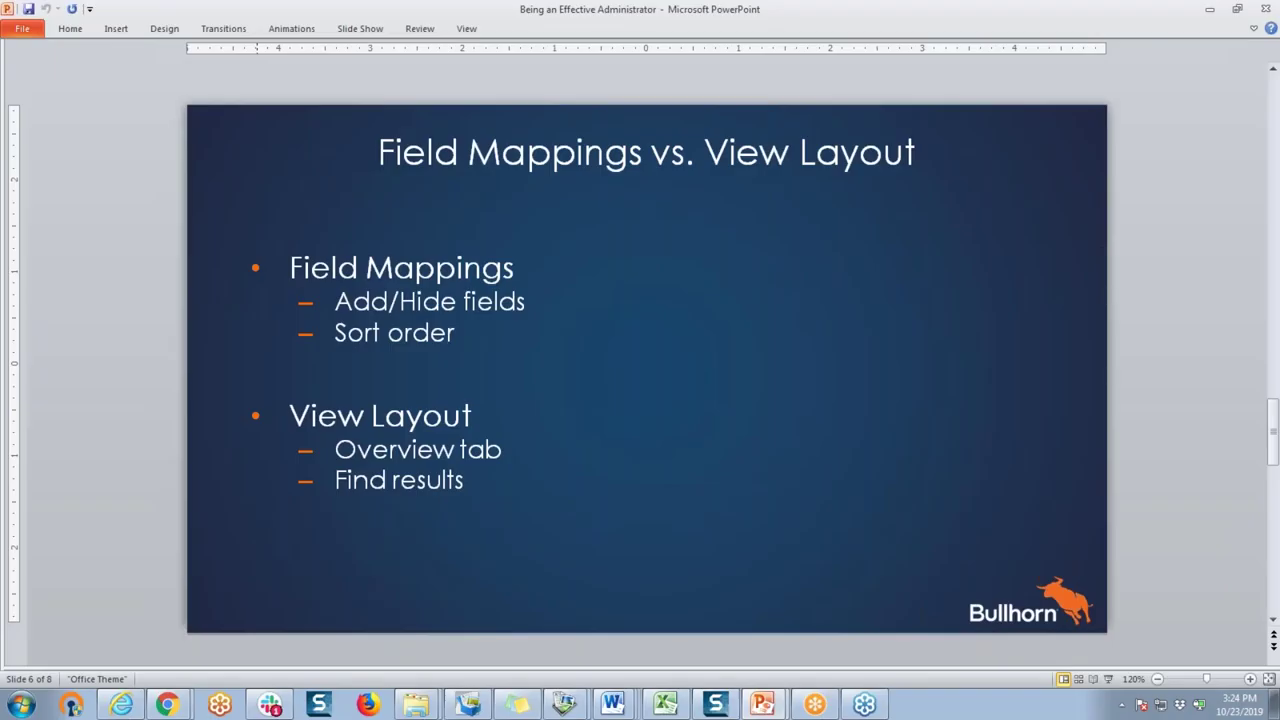
{"action": "key", "text": "shift+F5"}
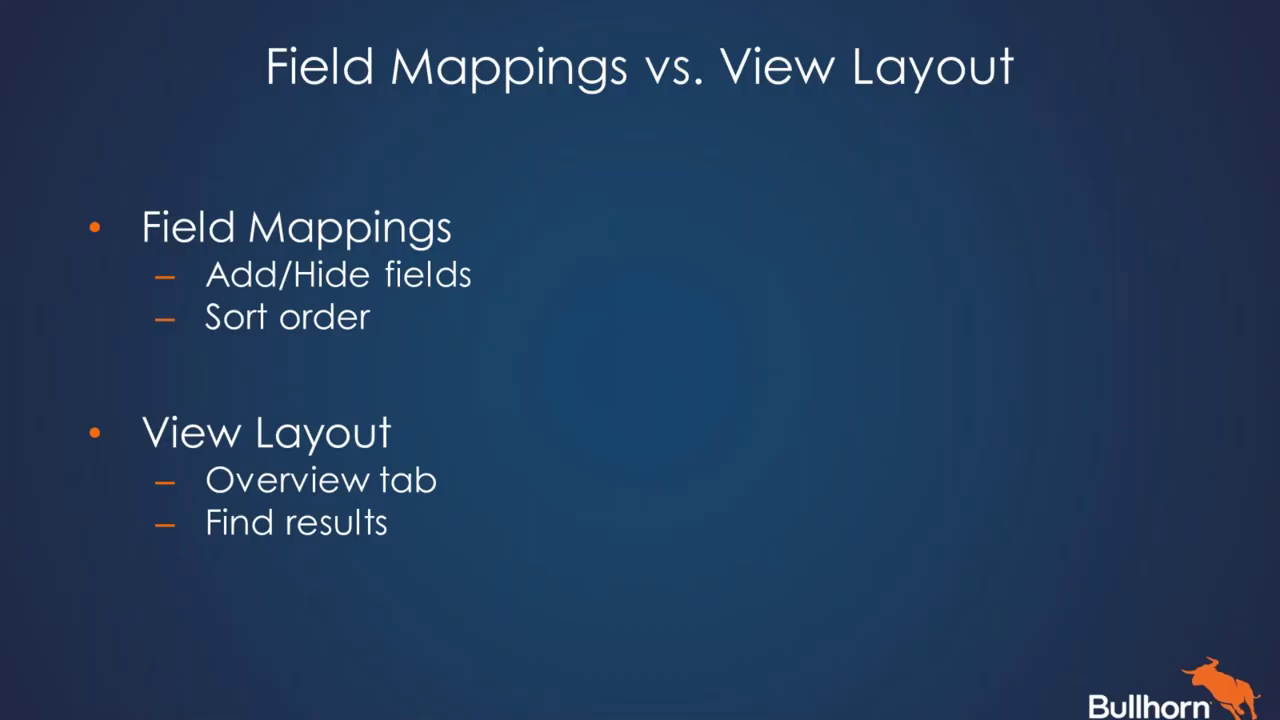
{"action": "key", "text": "Right"}
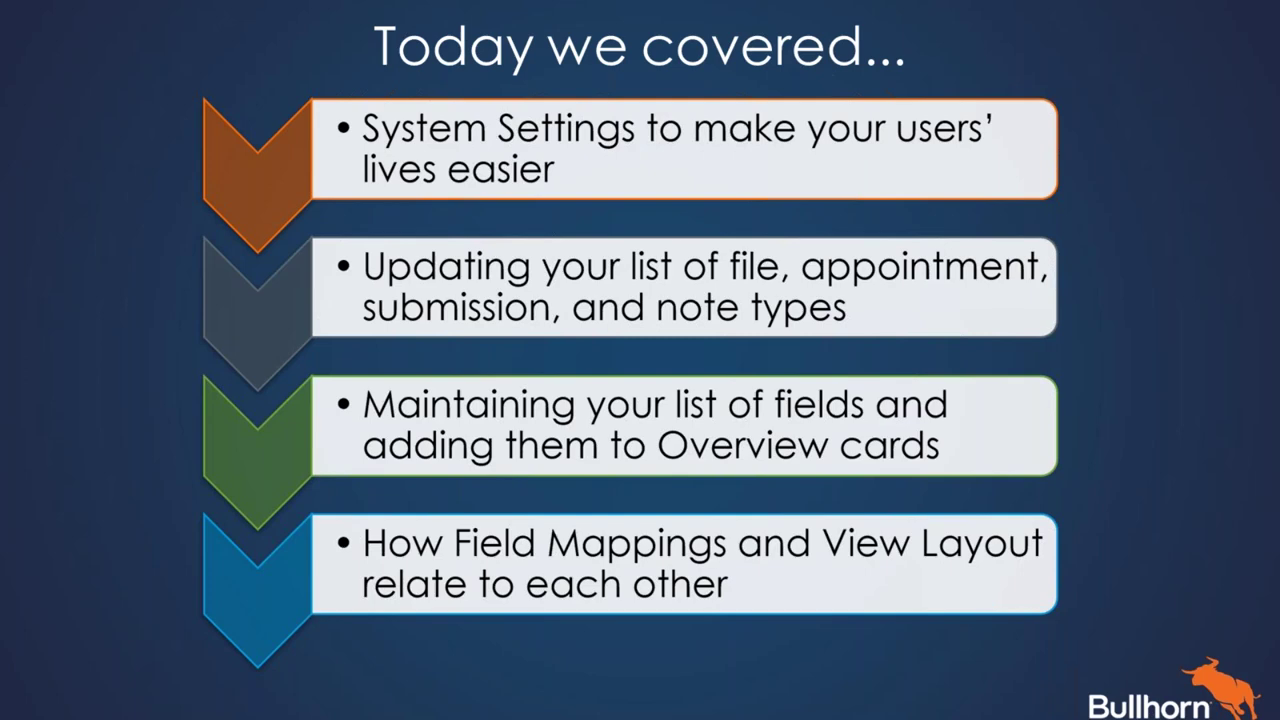
{"action": "key", "text": "Escape"}
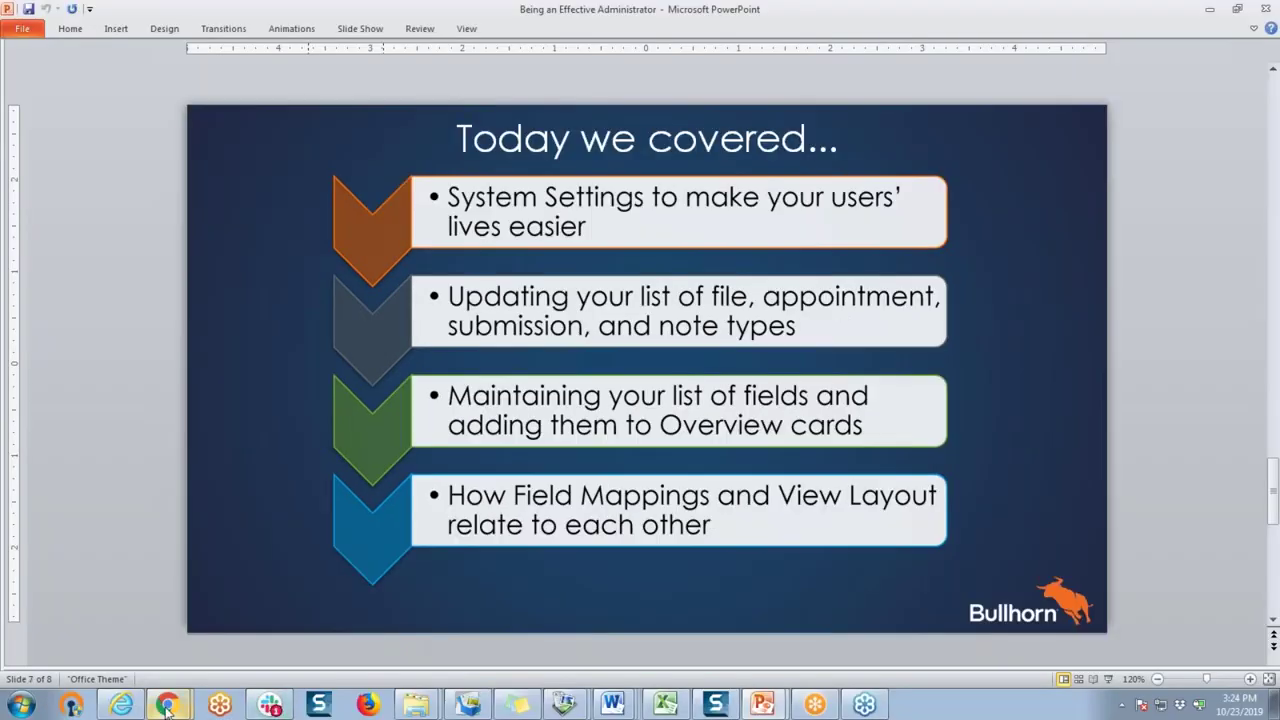
- Switch to Bullhorn in Chrome and open the Field Mappings administration page
{"action": "mouse_move", "coordinate": [167, 705]}
{"action": "left_click", "coordinate": [160, 667]}
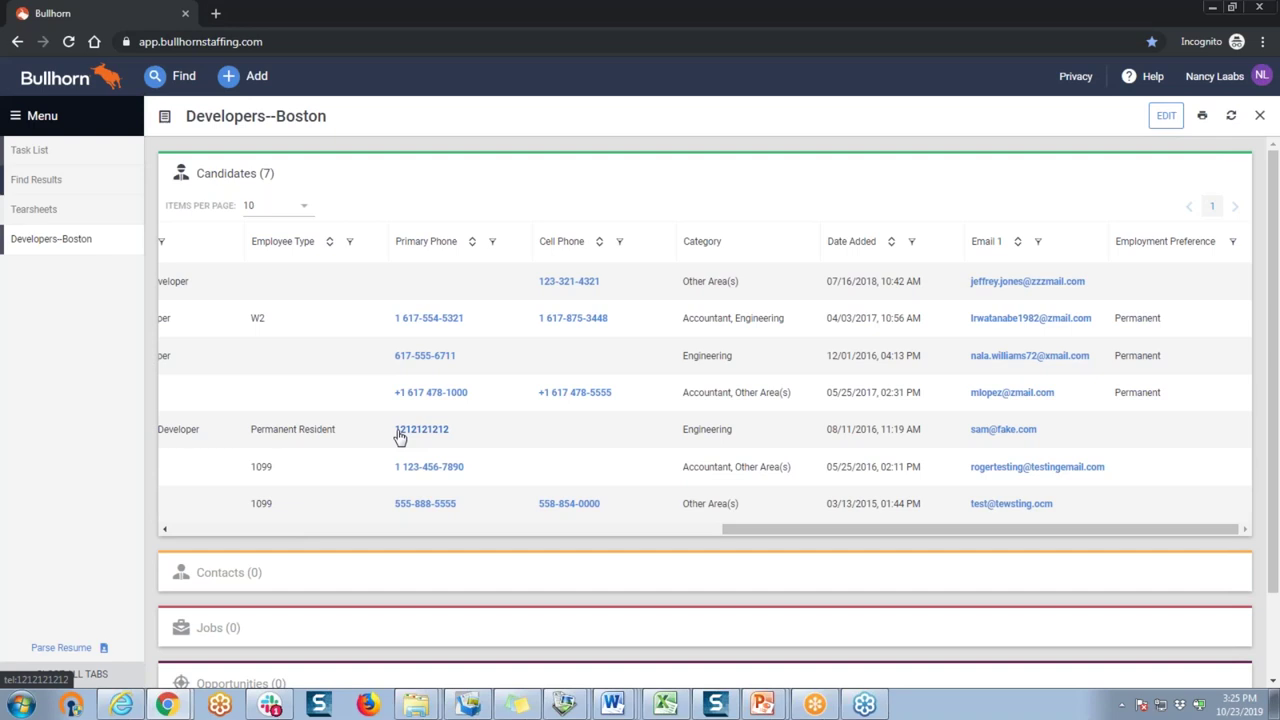
{"action": "left_click", "coordinate": [45, 132]}
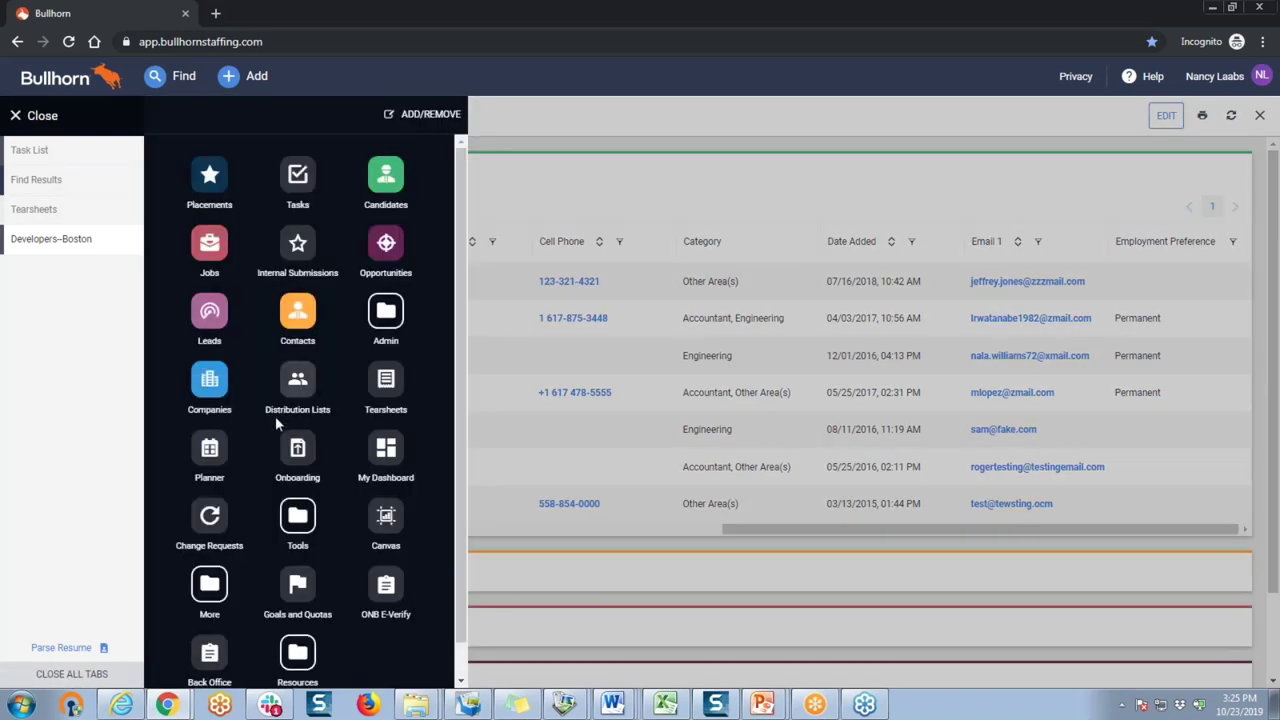
{"action": "left_click", "coordinate": [385, 313]}
{"action": "scroll", "coordinate": [388, 395], "scroll_direction": "down", "scroll_amount": 1}
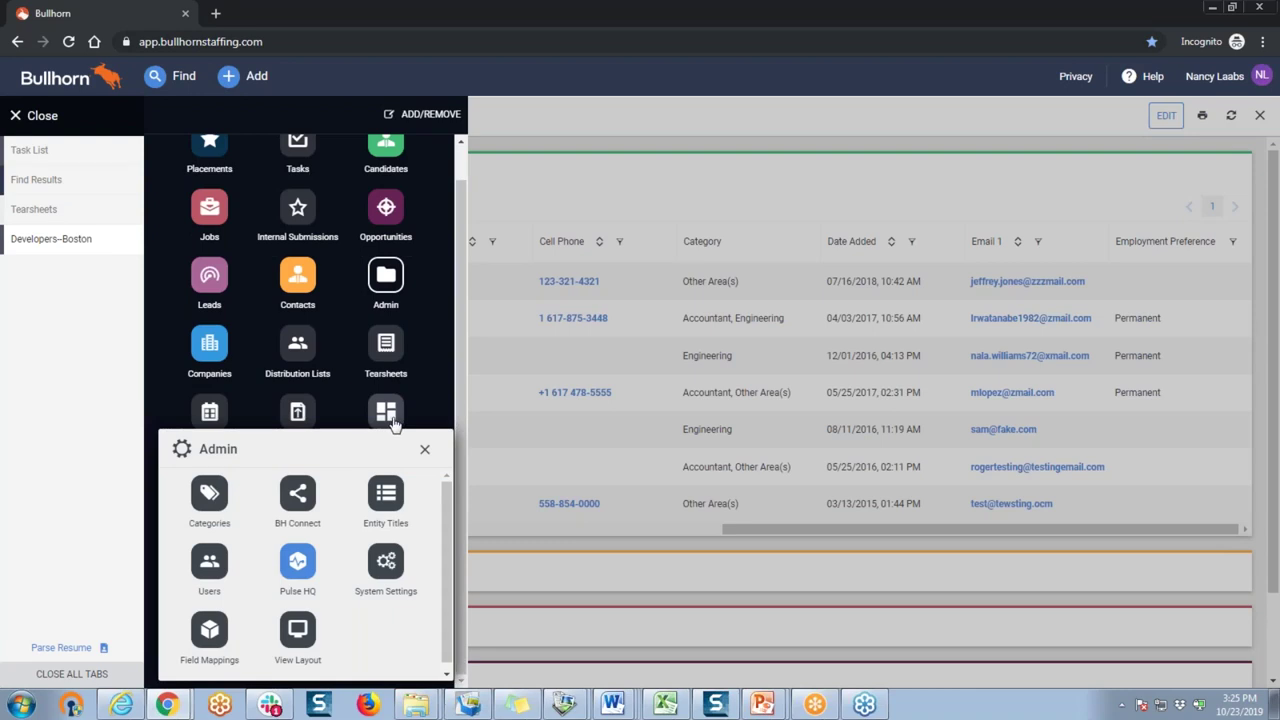
{"action": "left_click", "coordinate": [229, 620]}
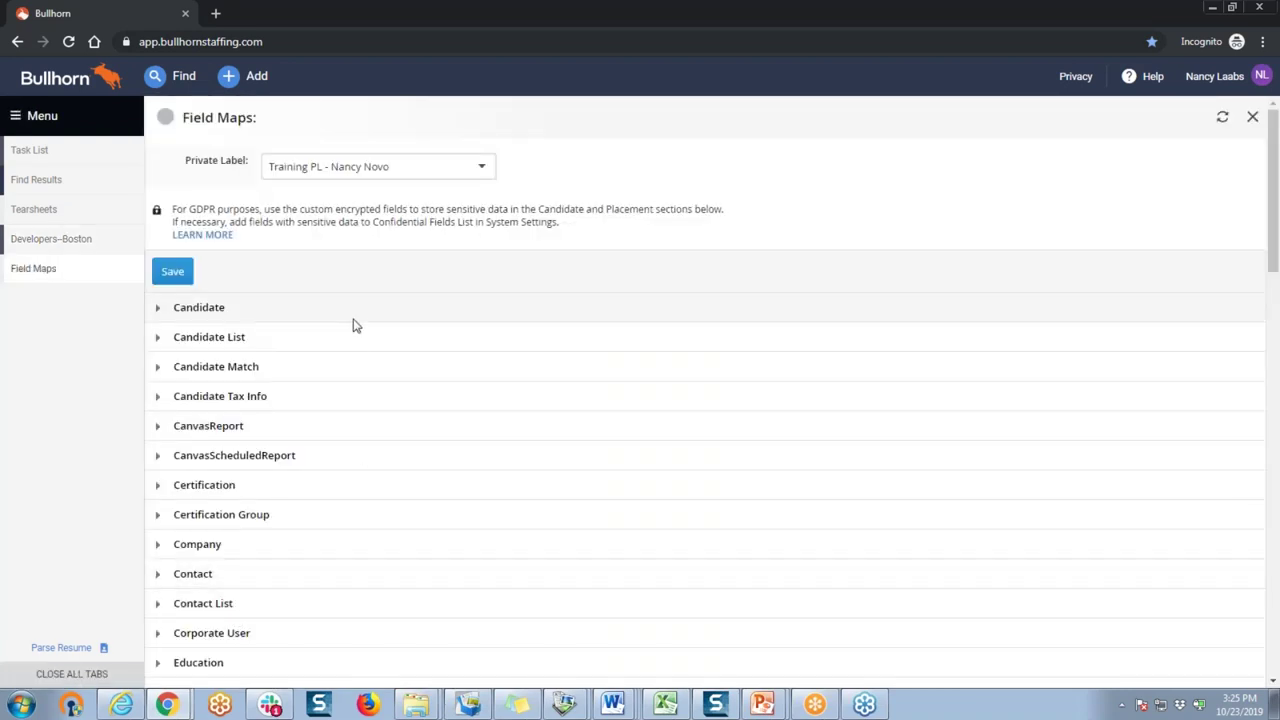
- Review the available Private Label choices for the field maps
{"action": "left_click", "coordinate": [479, 170]}
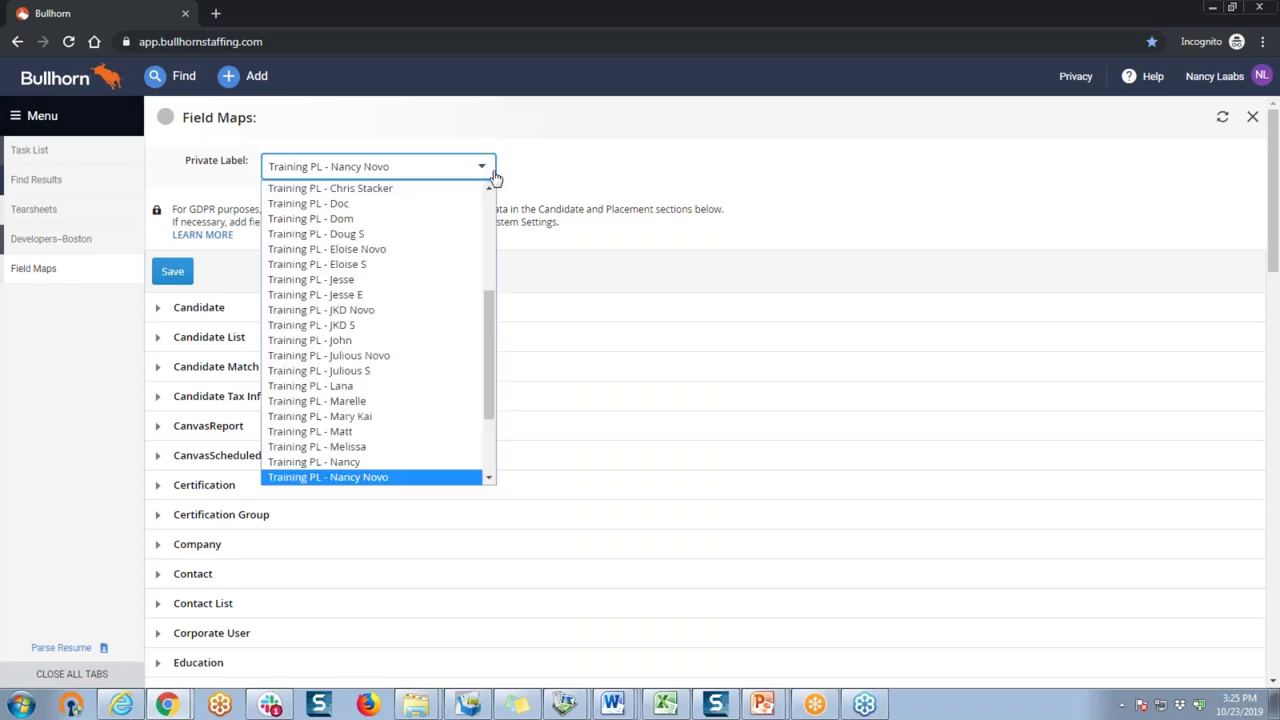
{"action": "left_click_drag", "start_coordinate": [485, 306], "coordinate": [484, 216]}
{"action": "left_click", "coordinate": [599, 171]}
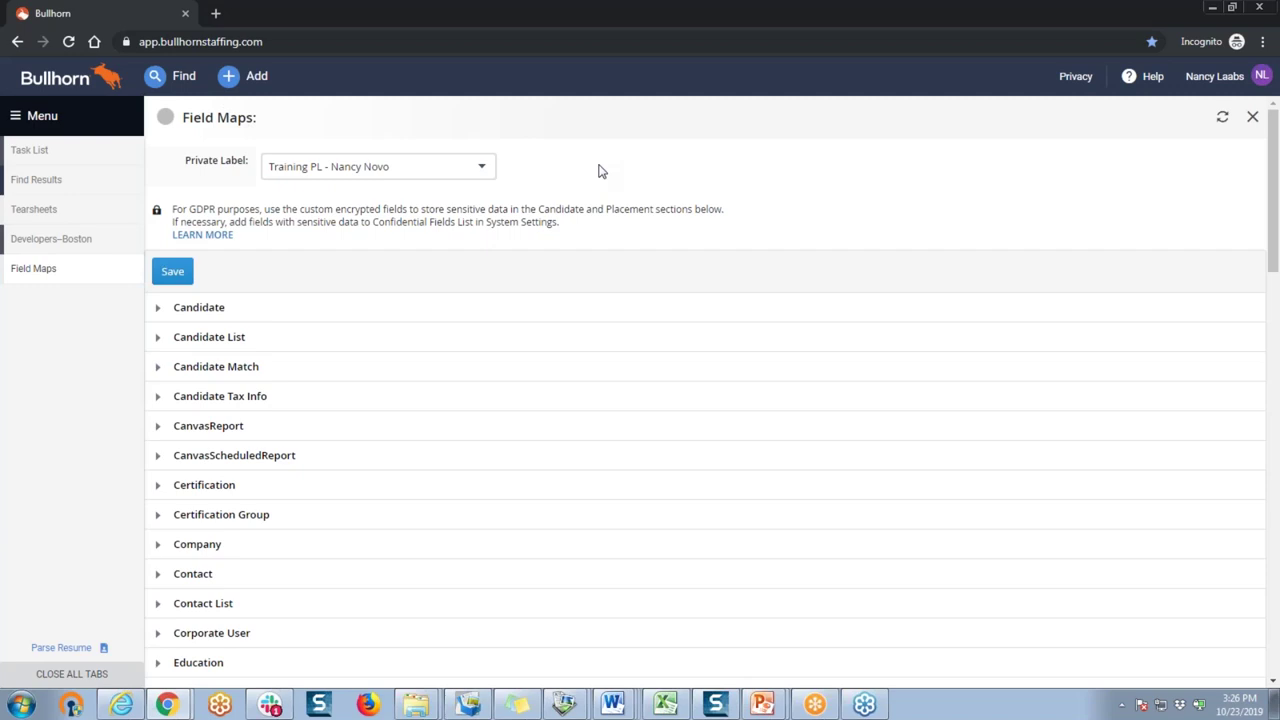
- Open the View Layout settings for the Contact entity and show its default List columns
{"action": "left_click", "coordinate": [30, 118]}
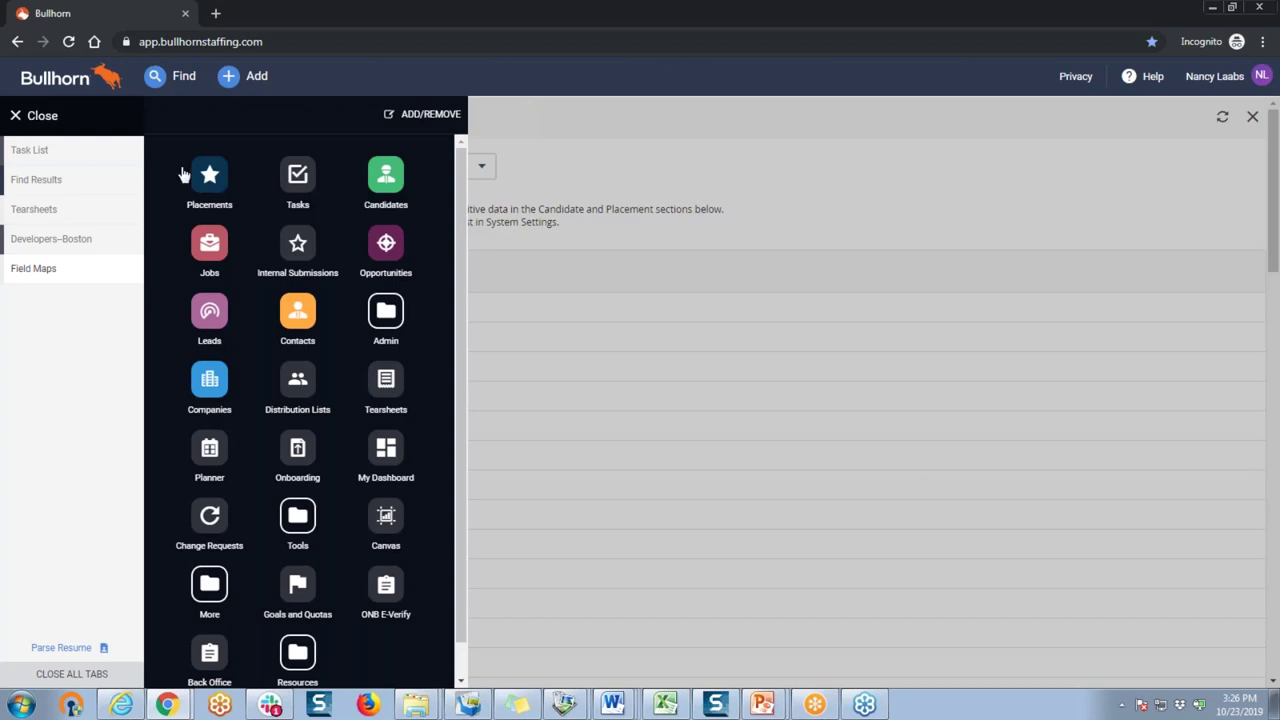
{"action": "left_click", "coordinate": [398, 318]}
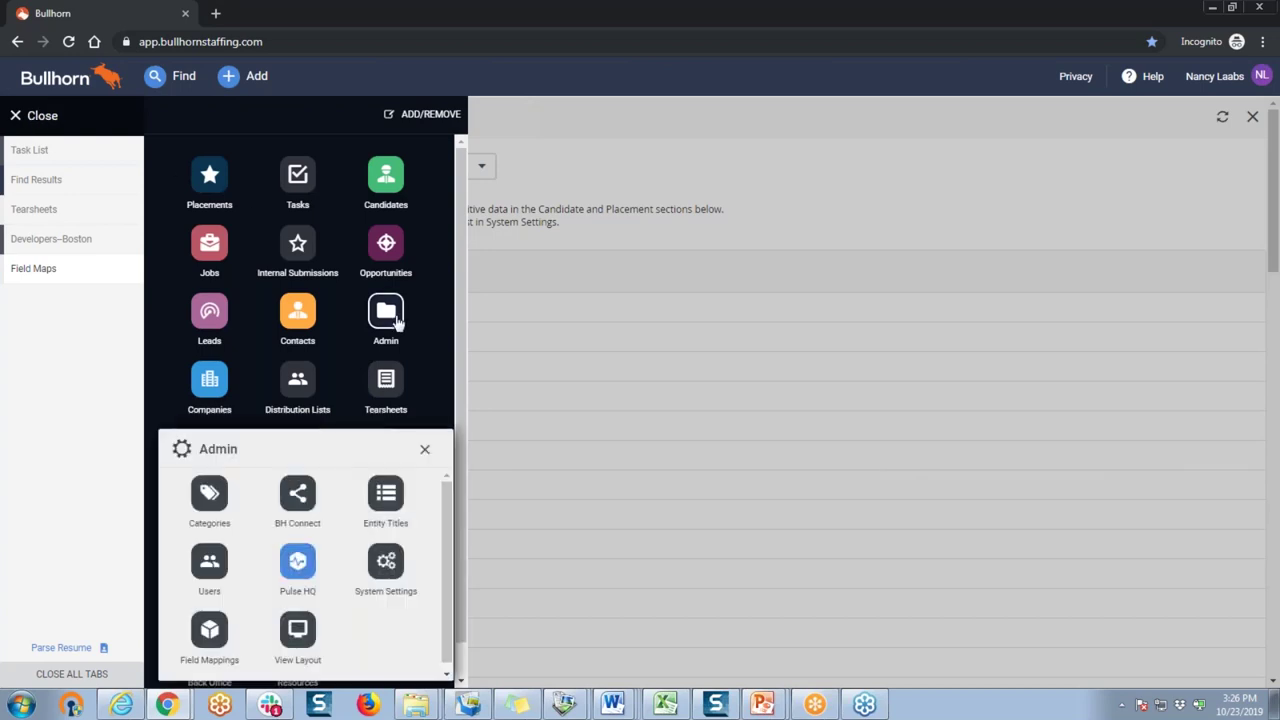
{"action": "left_click", "coordinate": [298, 630]}
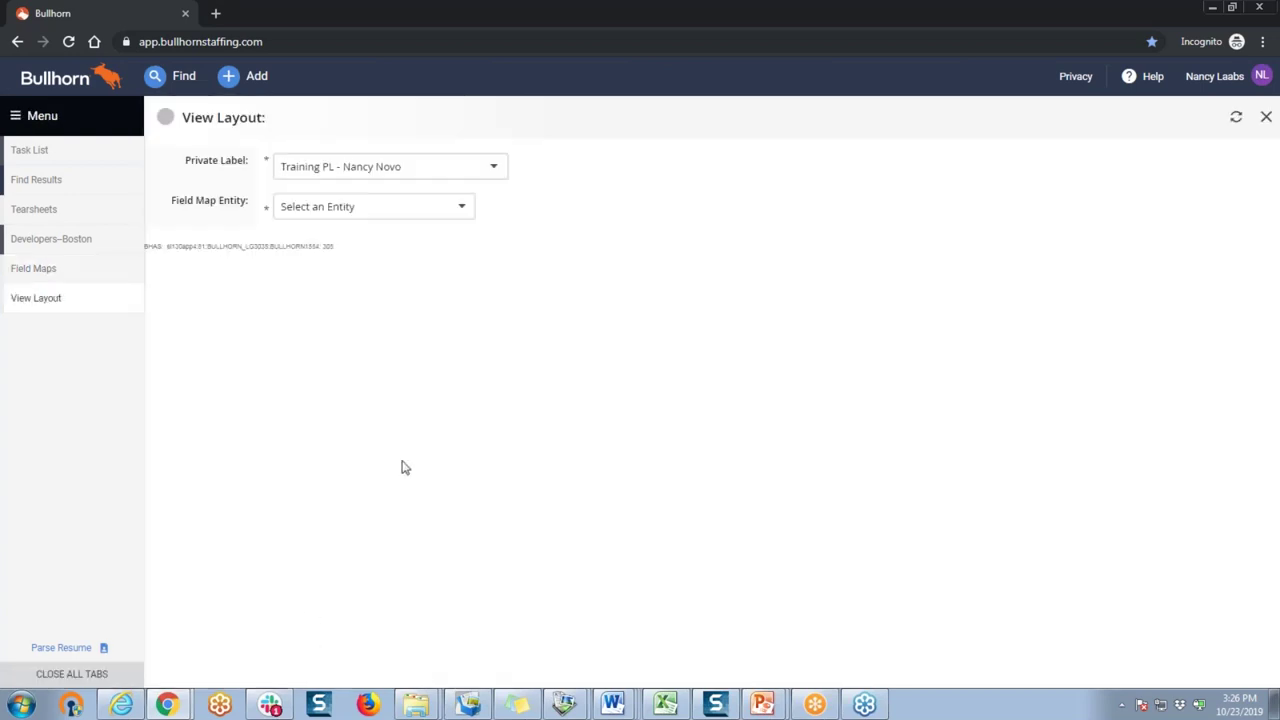
{"action": "left_click", "coordinate": [438, 212]}
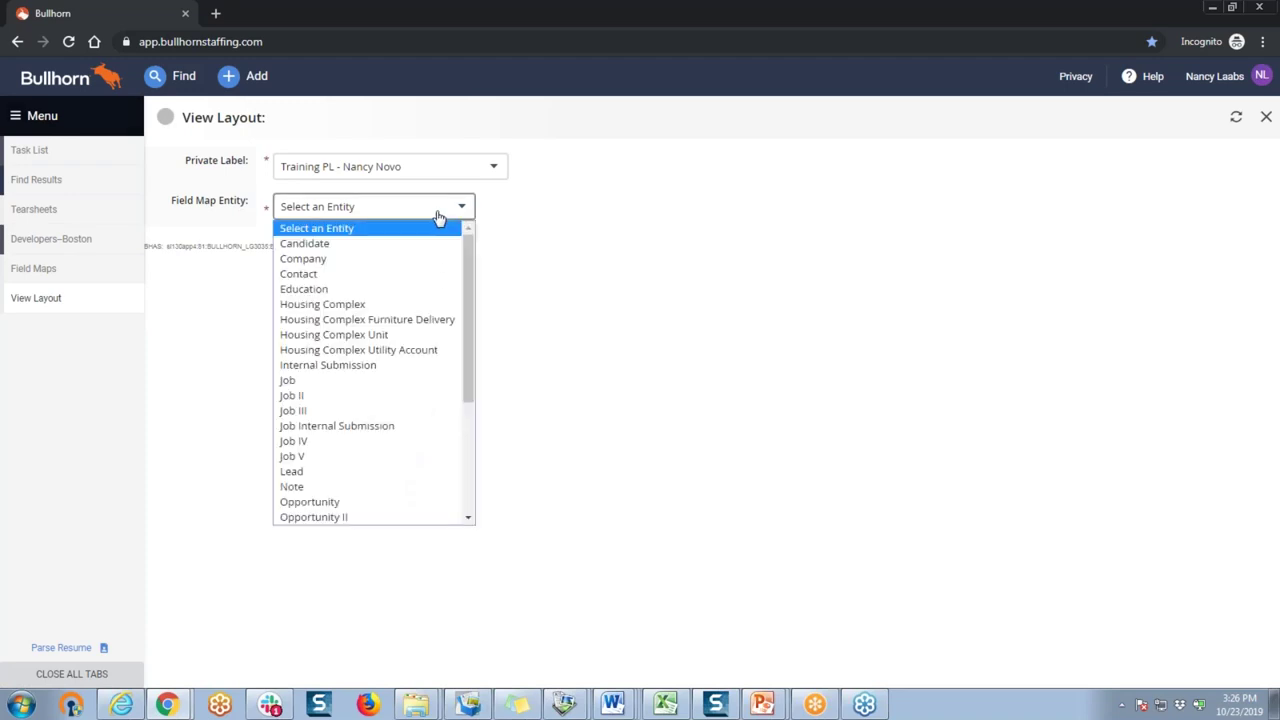
{"action": "left_click", "coordinate": [428, 274]}
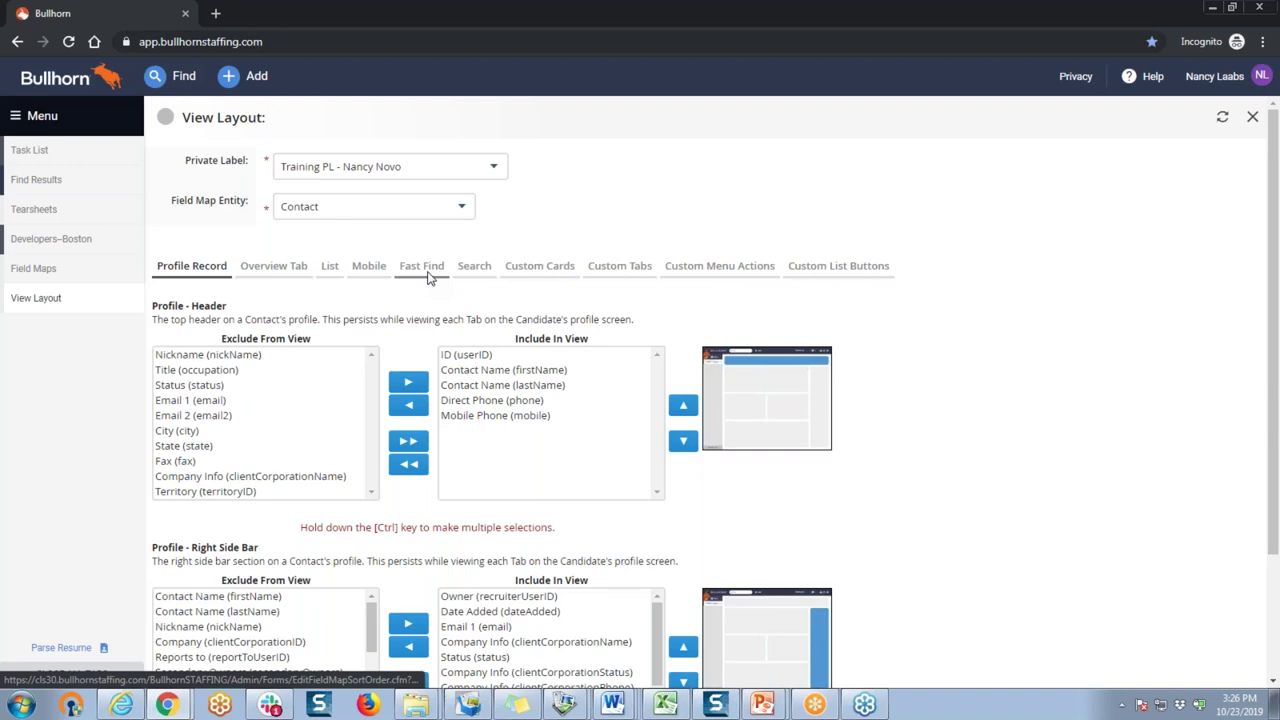
{"action": "left_click", "coordinate": [329, 267]}
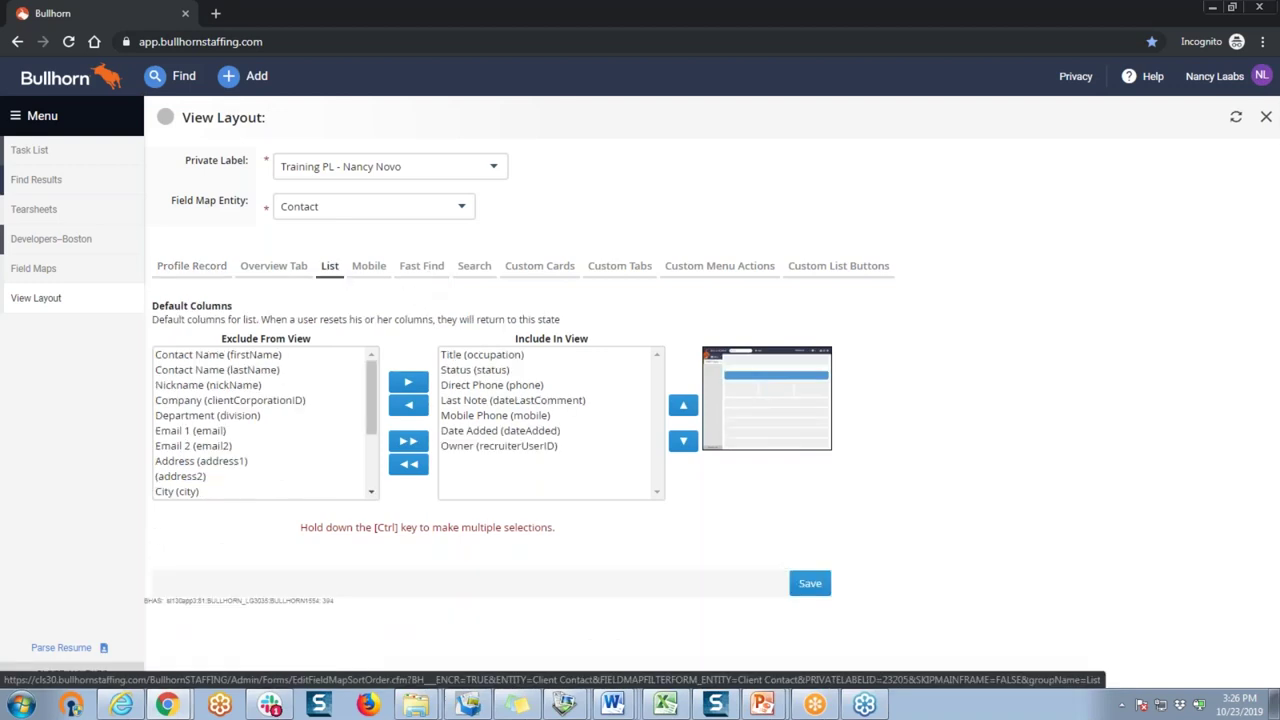
- Include Email 1 (email) in the default contact list columns and save the layout
{"action": "left_click", "coordinate": [370, 387]}
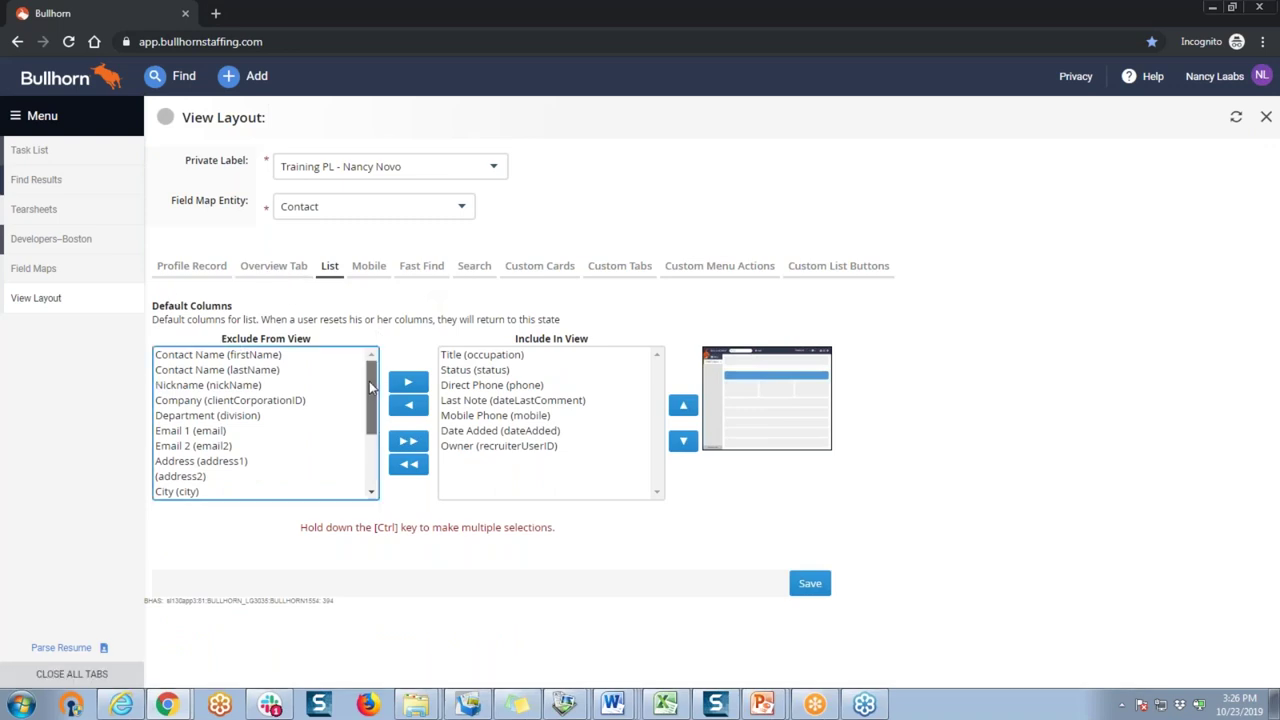
{"action": "left_click", "coordinate": [197, 432]}
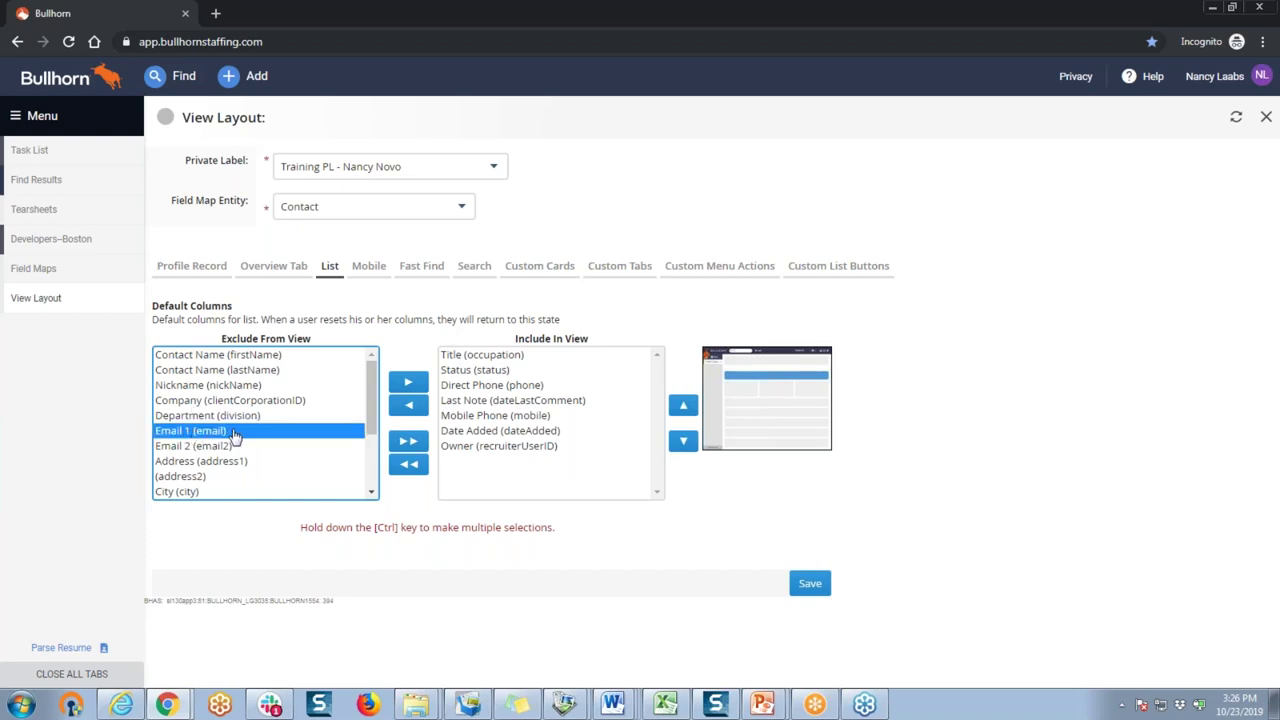
{"action": "left_click", "coordinate": [405, 386]}
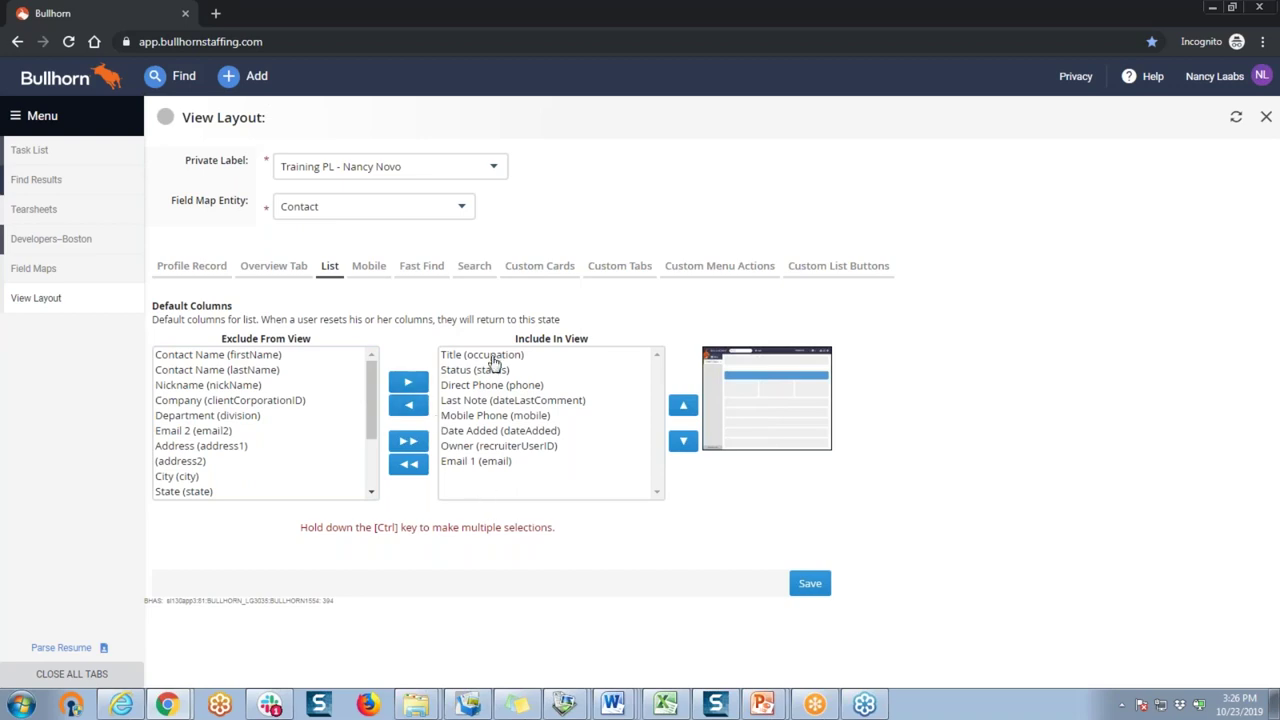
{"action": "left_click", "coordinate": [812, 584]}
- Log out of Bullhorn and confirm leaving the site
{"action": "left_click", "coordinate": [1217, 82]}
{"action": "left_click", "coordinate": [1163, 160]}
{"action": "left_click", "coordinate": [718, 133]}
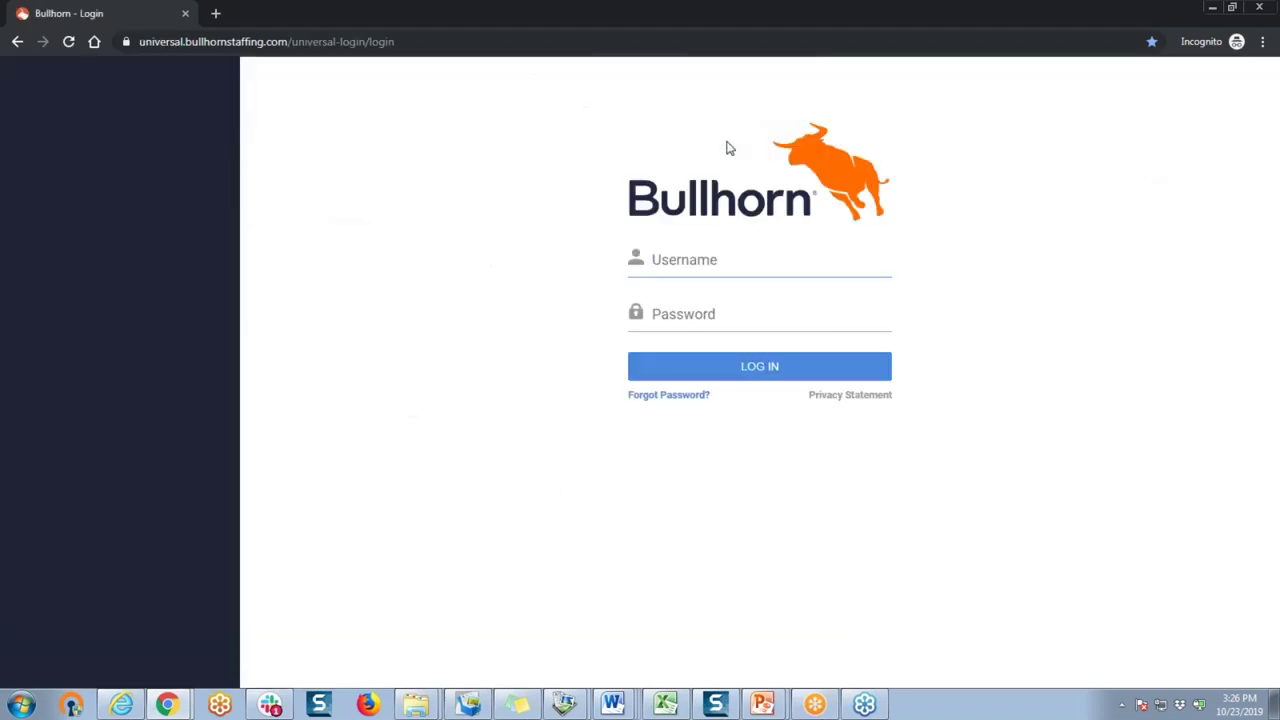
- Log back in to Bullhorn by entering the account username and password
{"action": "type", "text": "nancy.training"}
{"action": "key", "text": "BackSpace"}
{"action": "key", "text": "BackSpace"}
{"action": "key", "text": "BackSpace"}
{"action": "key", "text": "BackSpace"}
{"action": "type", "text": "ning"}
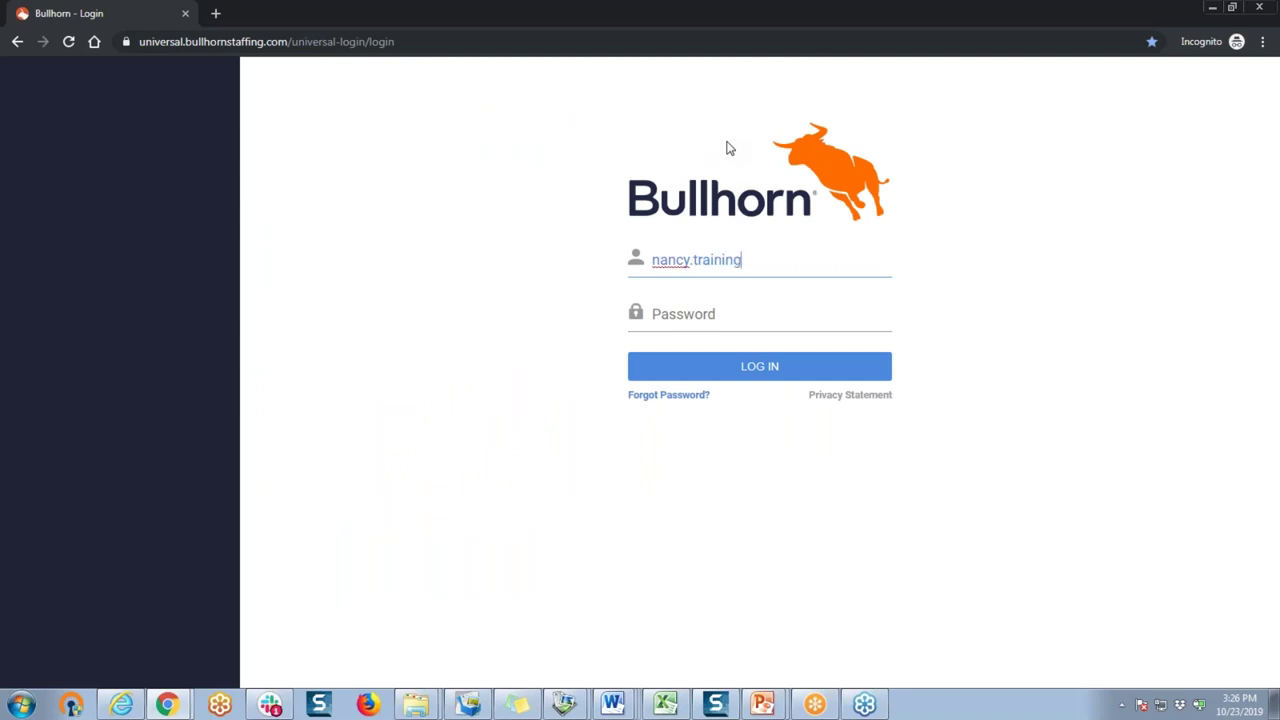
{"action": "key", "text": "Tab"}
{"action": "type", "text": "•••••••"}
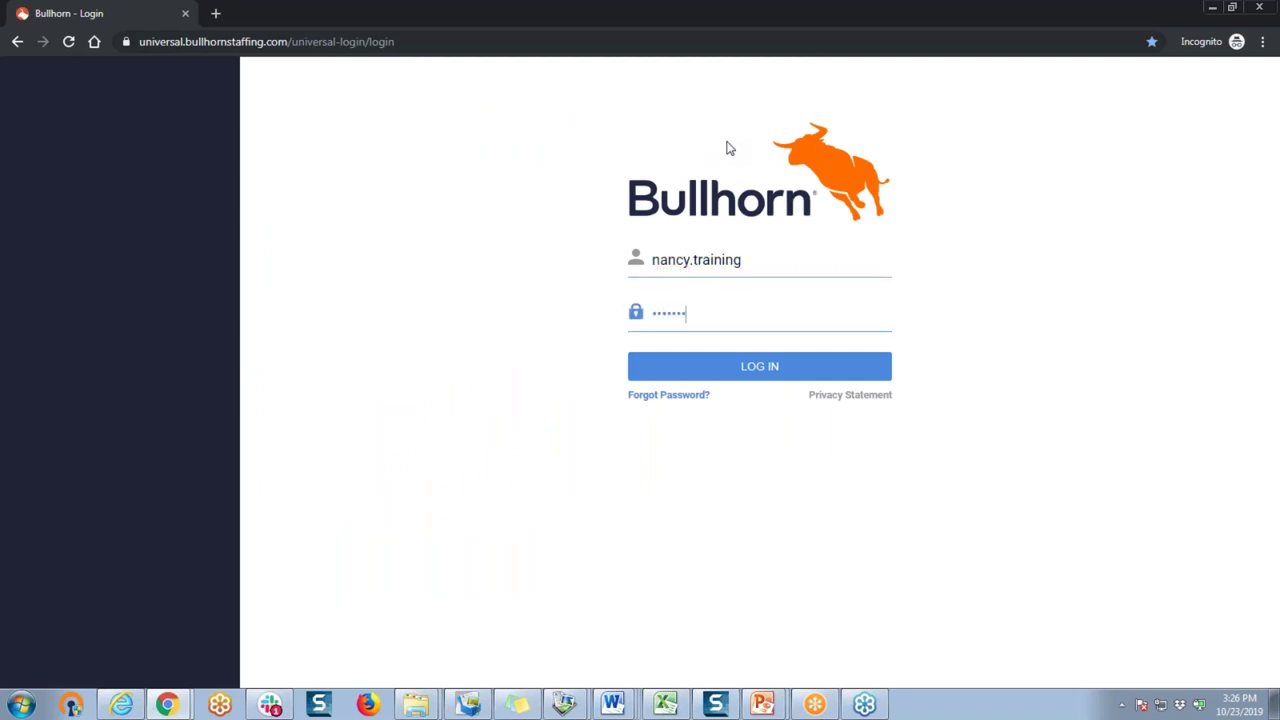
{"action": "type", "text": "•••••"}
{"action": "key", "text": "Return"}
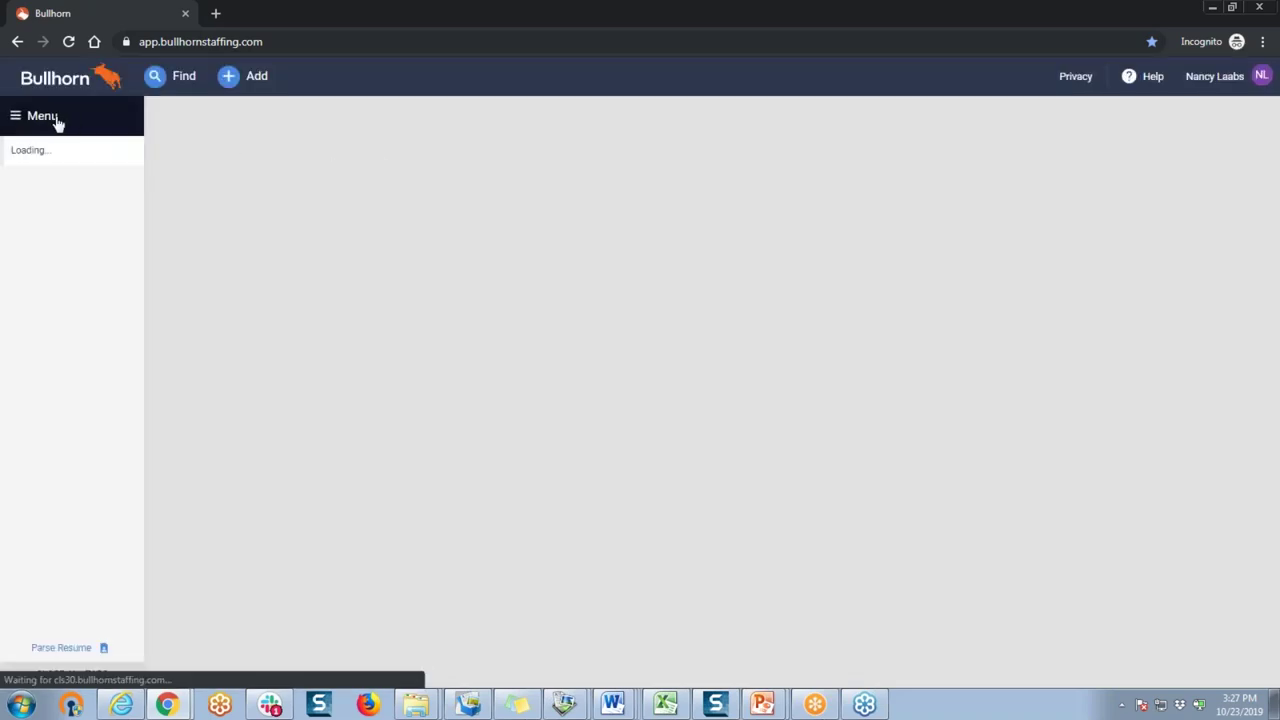
- Open the Java-Boston tearsheet from the list of tearsheets
{"action": "left_click", "coordinate": [57, 120]}
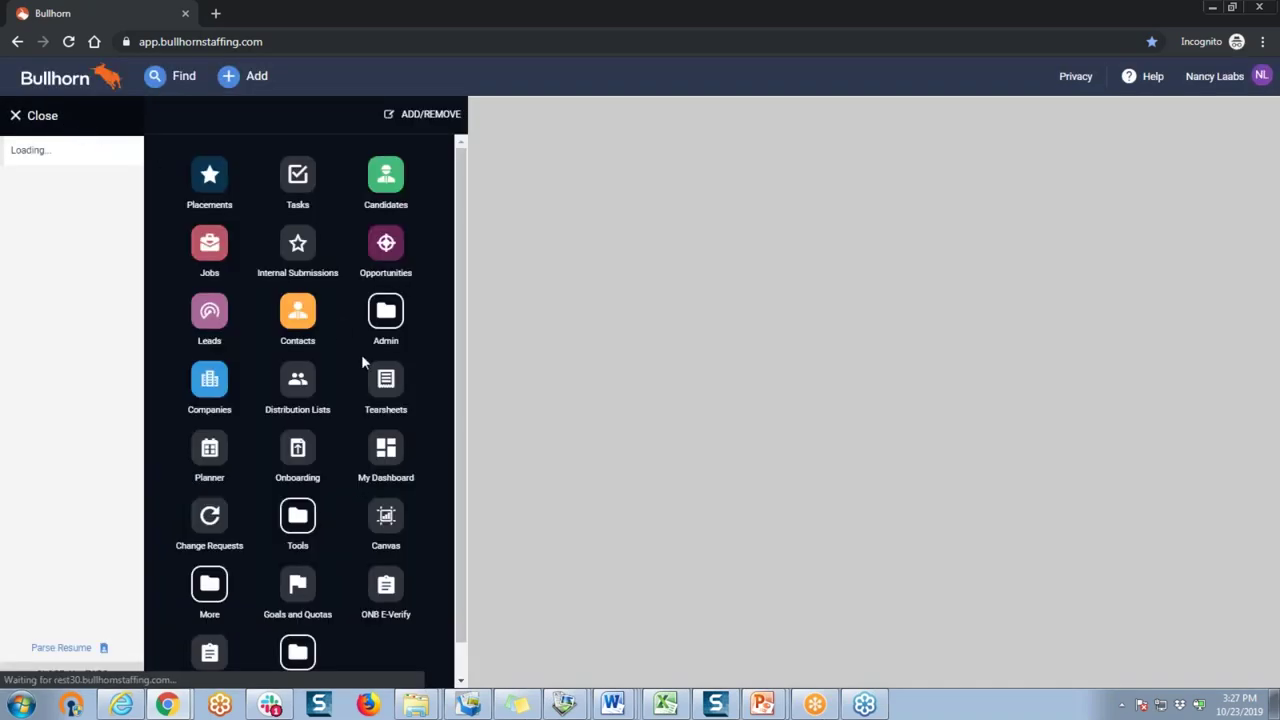
{"action": "left_click", "coordinate": [387, 392]}
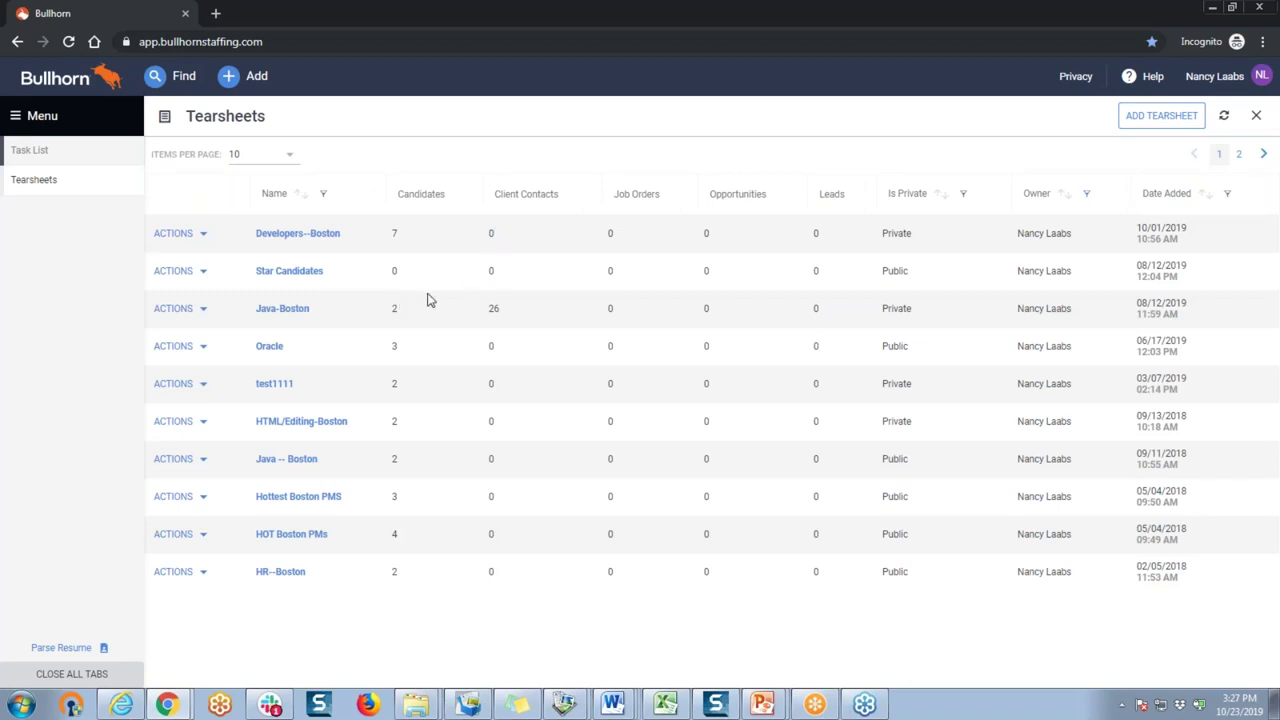
{"action": "left_click", "coordinate": [285, 310]}
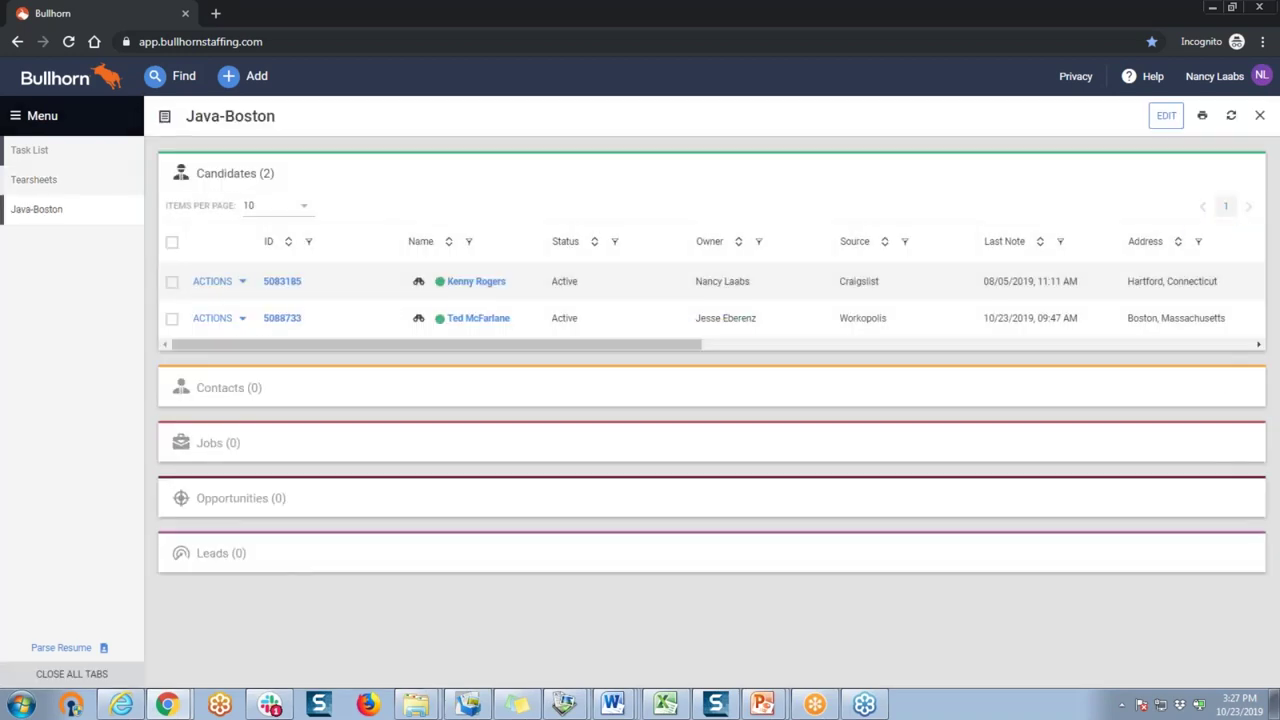
- Check the Email 1 column in the Java-Boston tearsheet's contact list and return to the first columns
{"action": "scroll", "coordinate": [308, 323], "scroll_direction": "down", "scroll_amount": 2}
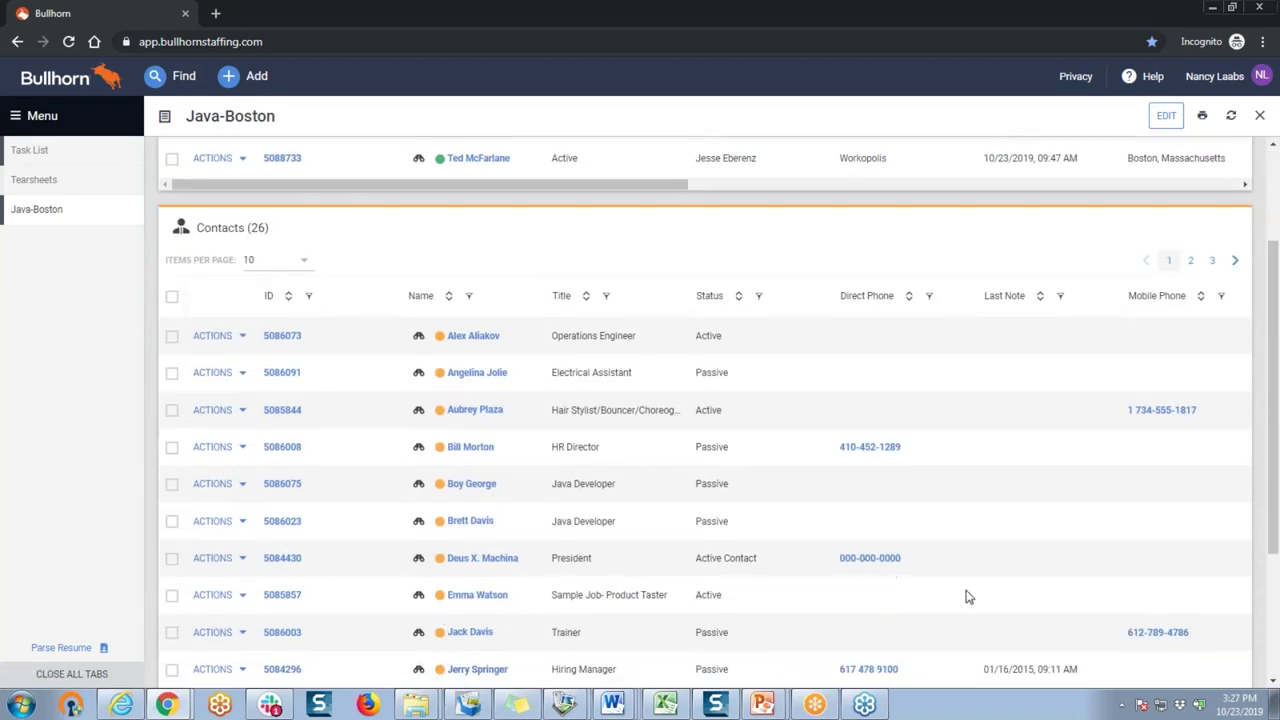
{"action": "scroll", "coordinate": [945, 543], "scroll_direction": "up", "scroll_amount": 2}
{"action": "scroll", "coordinate": [943, 543], "scroll_direction": "down", "scroll_amount": 2}
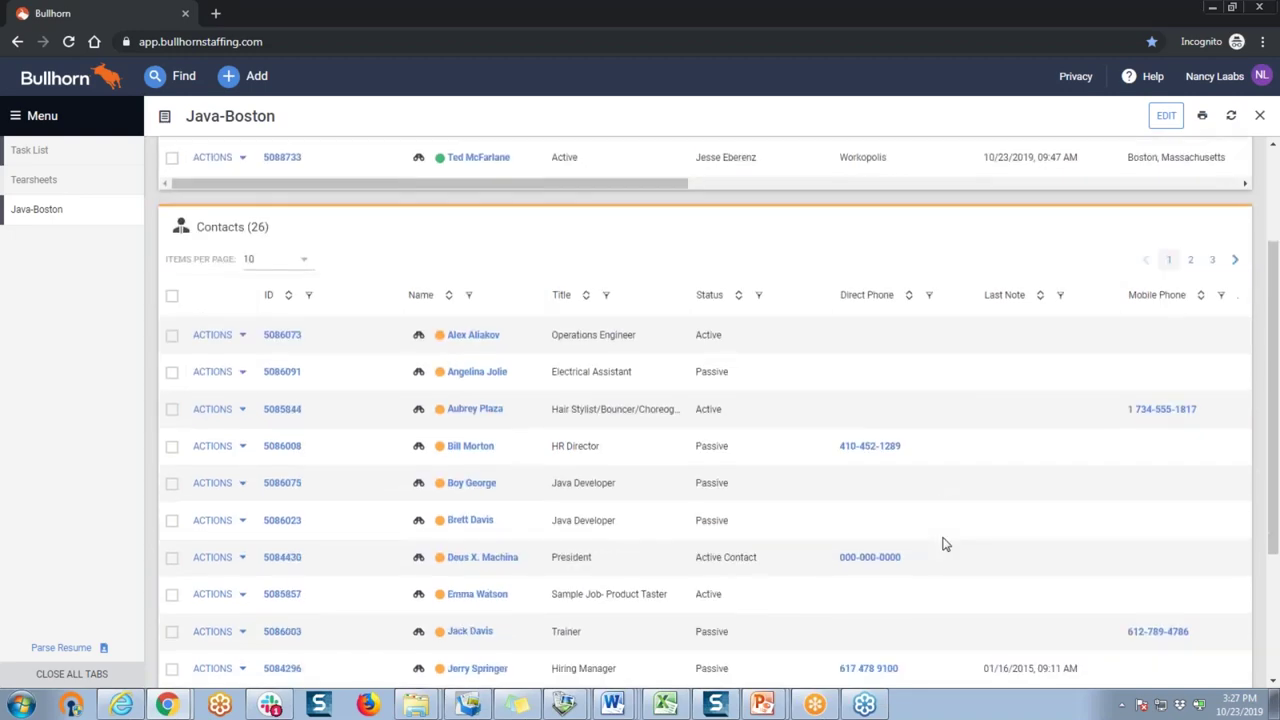
{"action": "scroll", "coordinate": [945, 543], "scroll_direction": "down", "scroll_amount": 3}
{"action": "left_click_drag", "start_coordinate": [758, 481], "coordinate": [1150, 484]}
{"action": "scroll", "coordinate": [1193, 404], "scroll_direction": "up", "scroll_amount": 3}
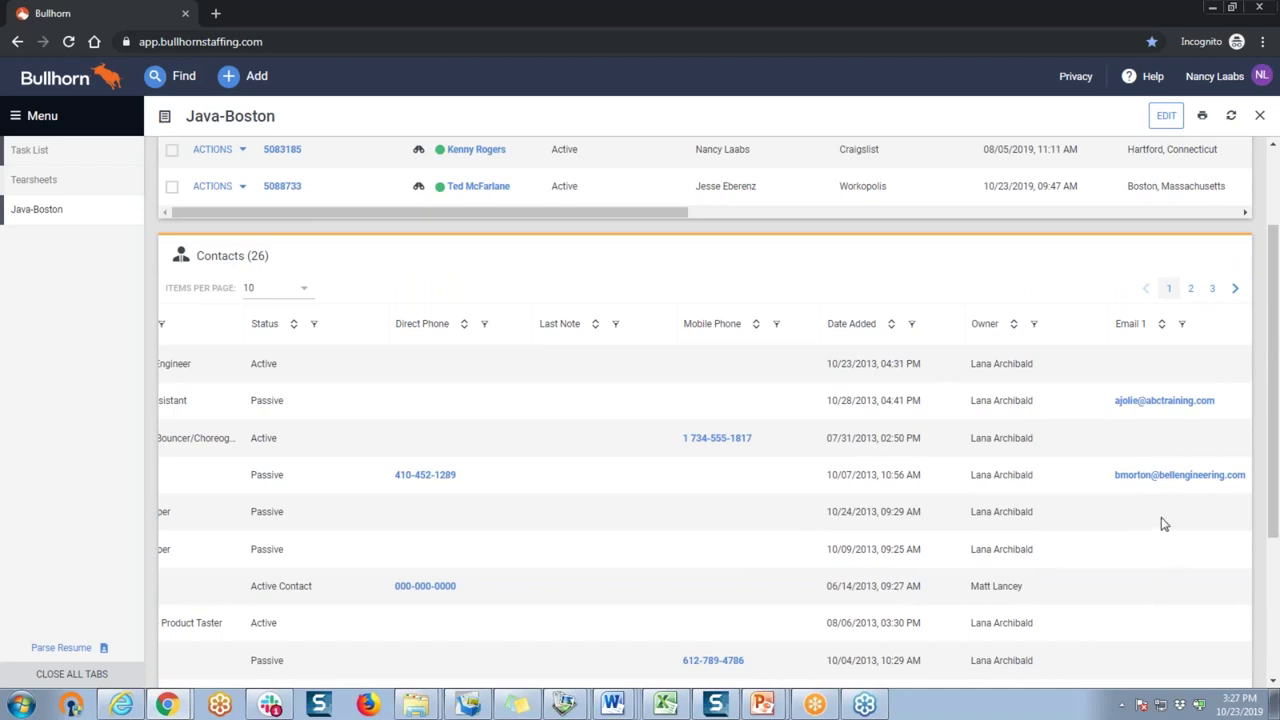
{"action": "scroll", "coordinate": [1163, 520], "scroll_direction": "down", "scroll_amount": 2}
{"action": "scroll", "coordinate": [1136, 464], "scroll_direction": "up", "scroll_amount": 1}
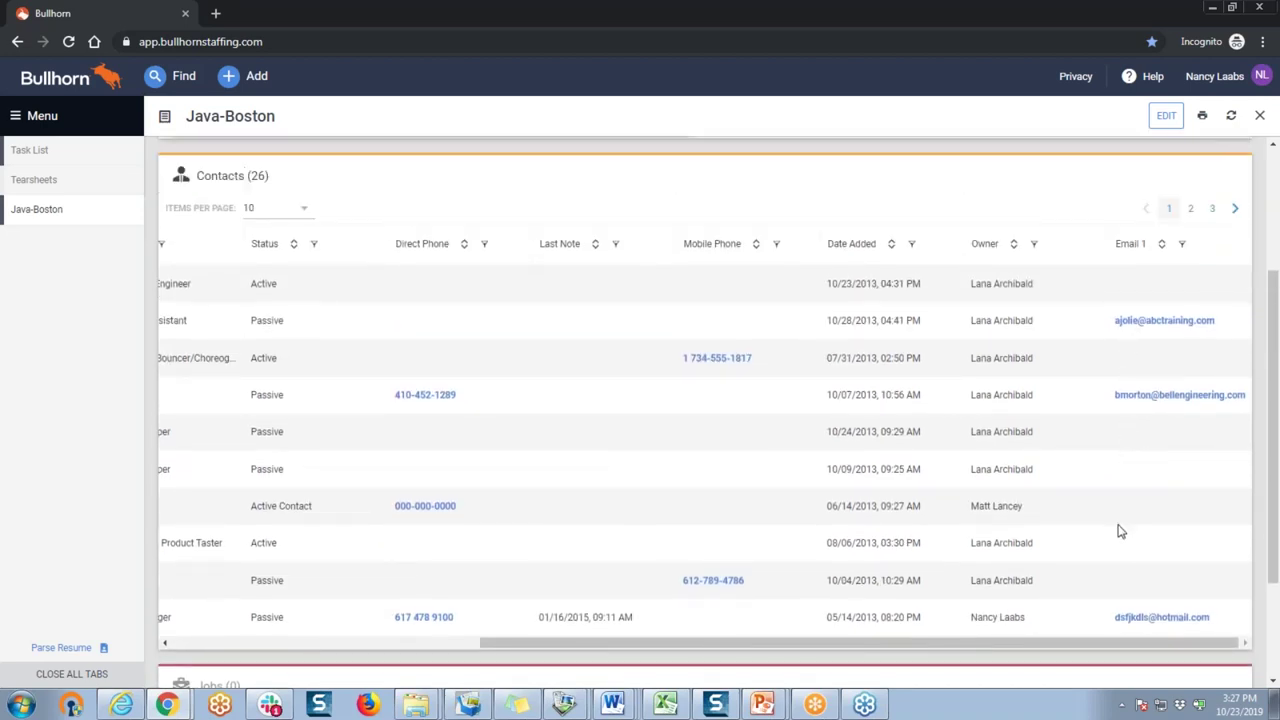
{"action": "left_click_drag", "start_coordinate": [719, 639], "coordinate": [391, 645]}
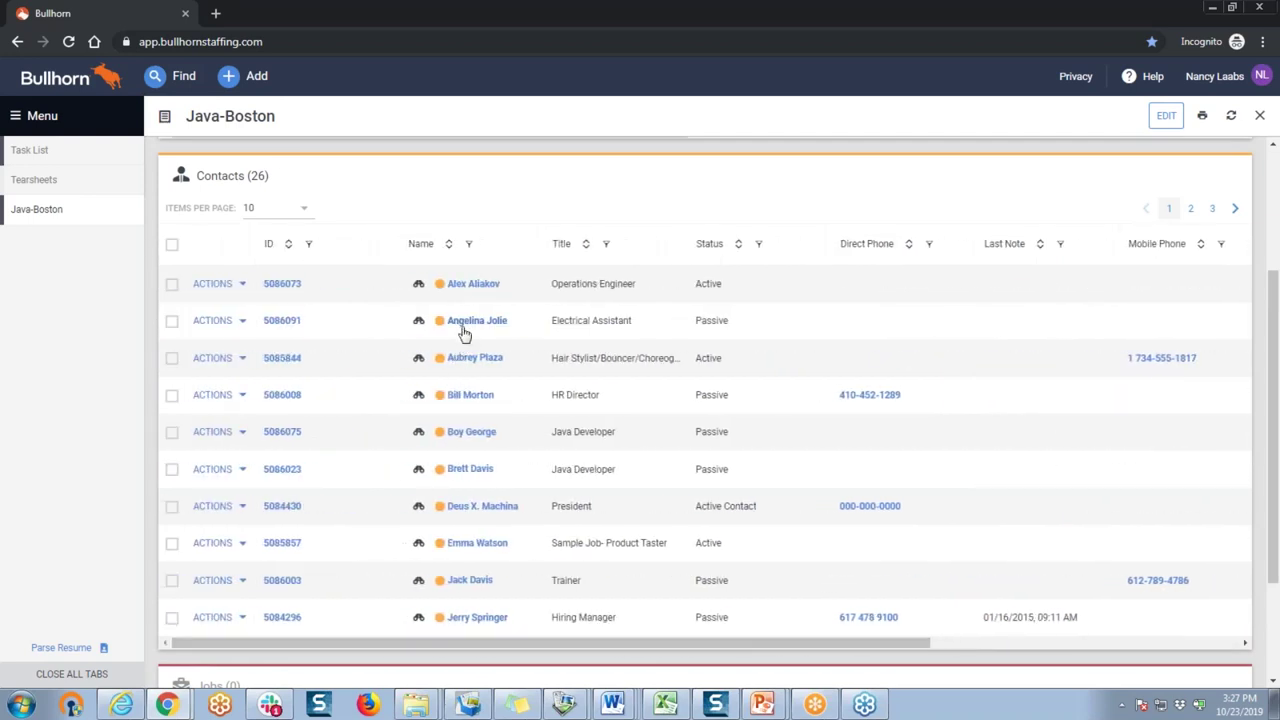